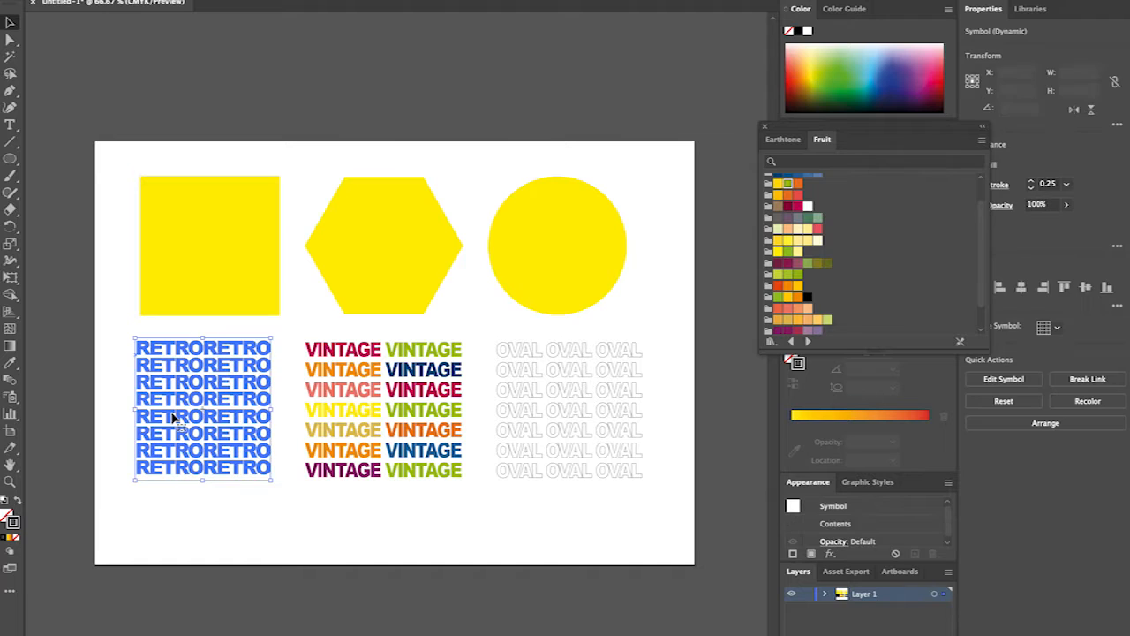
# Examine the yellow shapes, the text blocks below them and the available shape tools.
pyautogui.click(427, 408)
pyautogui.click(584, 422)
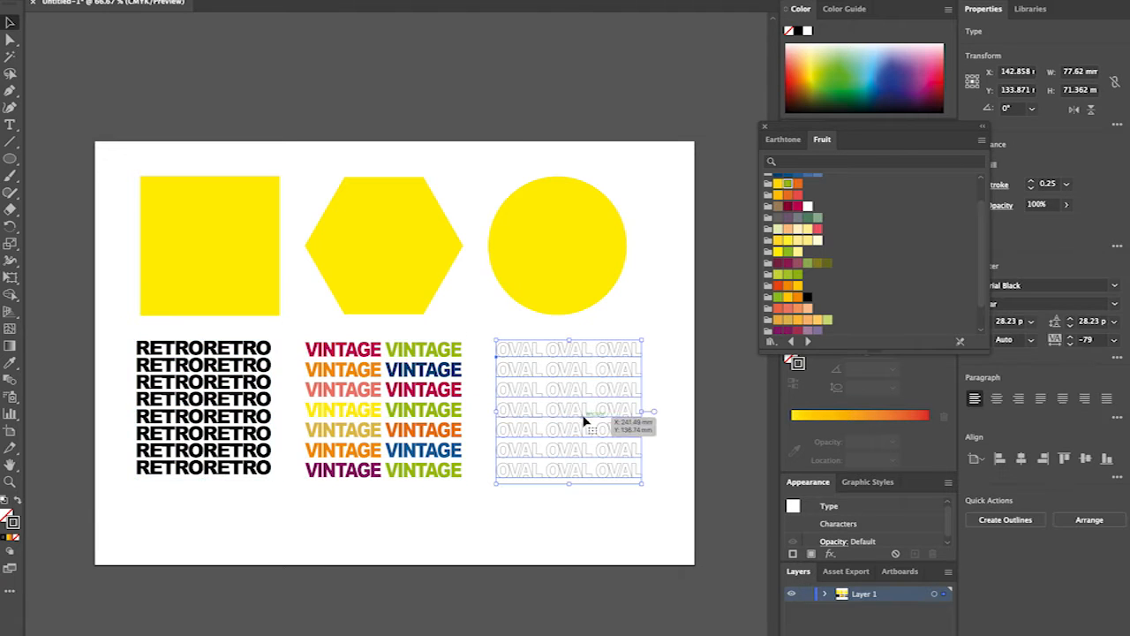
pyautogui.click(235, 398)
pyautogui.click(217, 252)
pyautogui.click(556, 247)
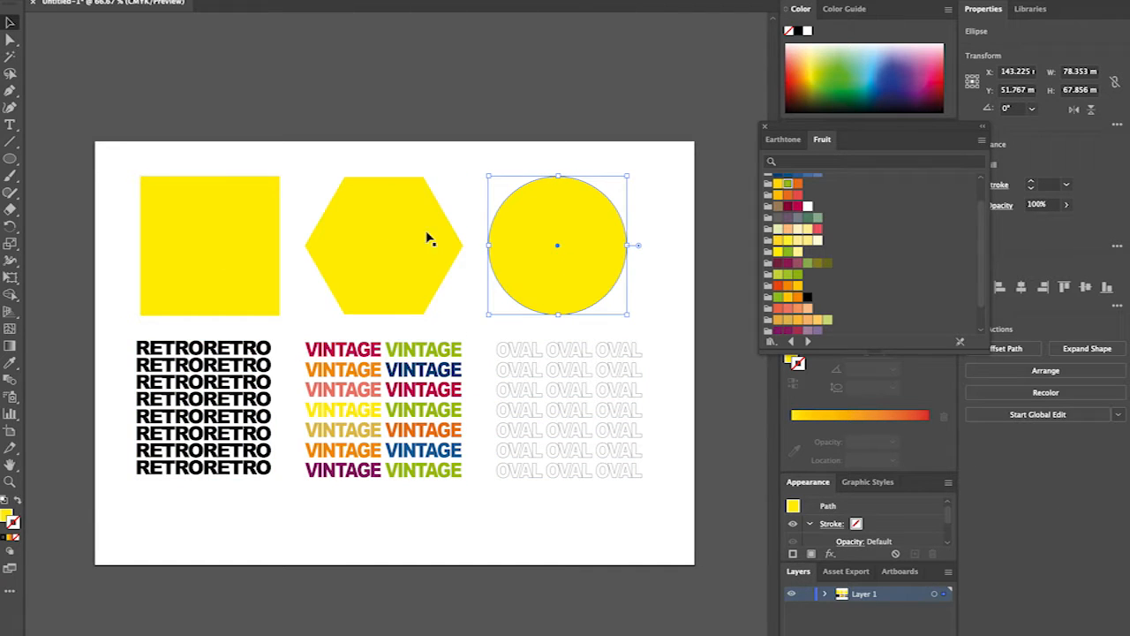
pyautogui.click(10, 124)
pyautogui.click(10, 158)
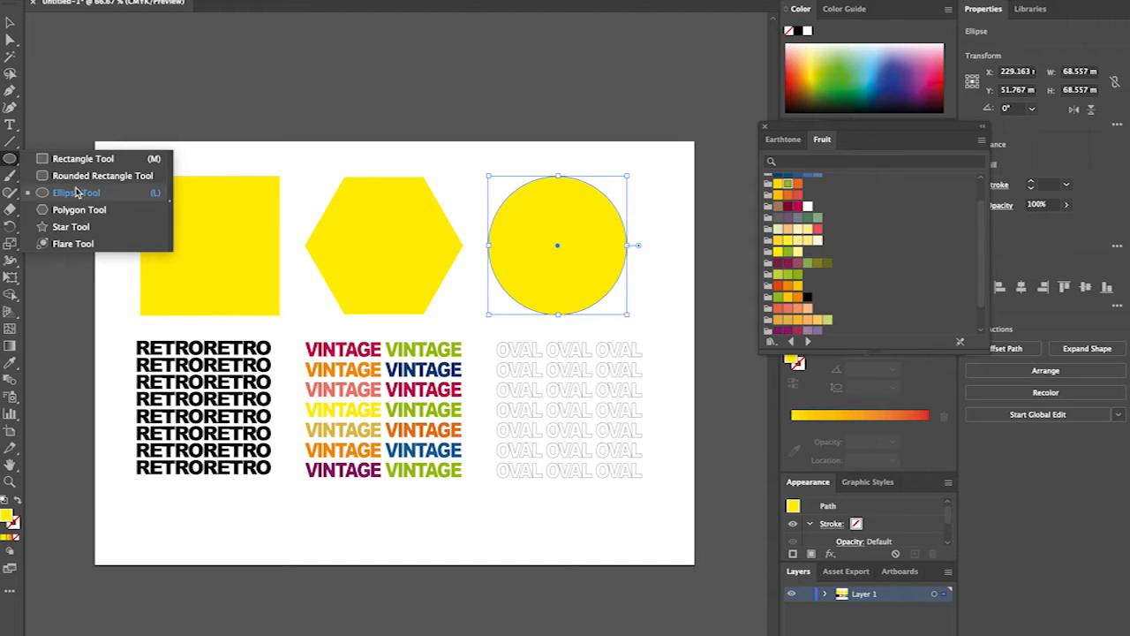
pyautogui.click(76, 191)
# Add a text object reading RETRORETRO near the lower edge of the artboard.
pyautogui.click(10, 124)
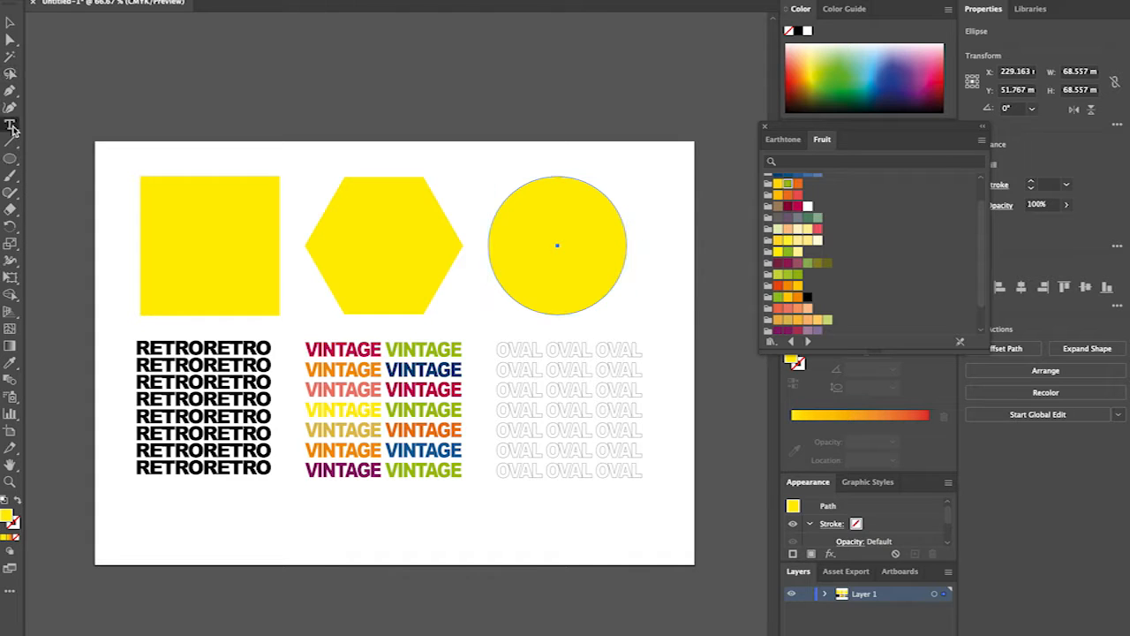
pyautogui.click(175, 546)
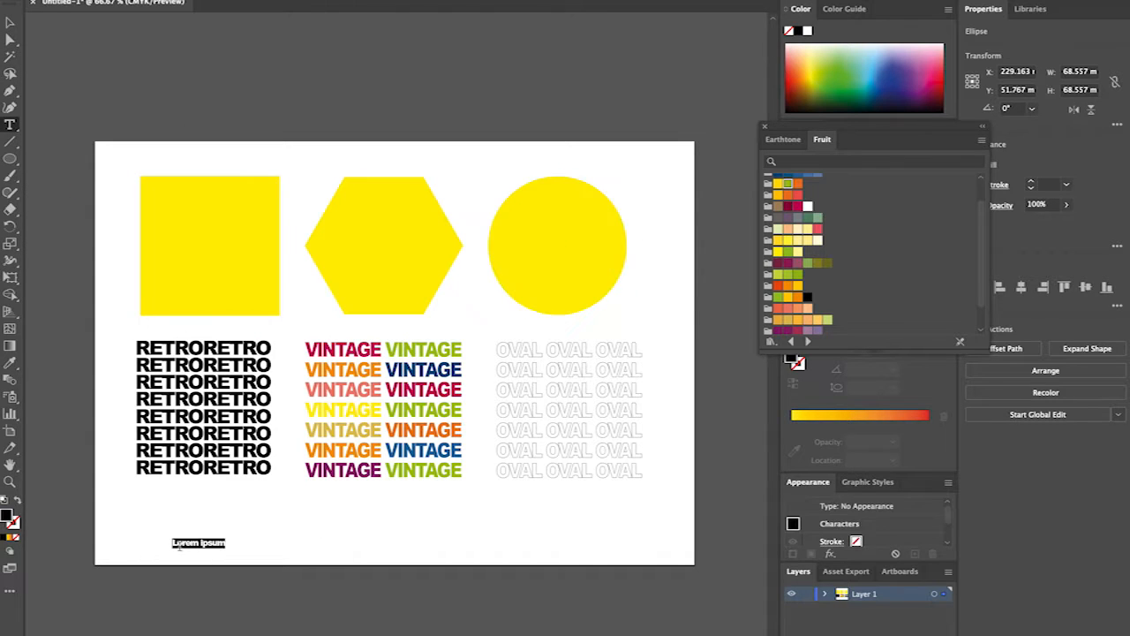
pyautogui.write('ter')
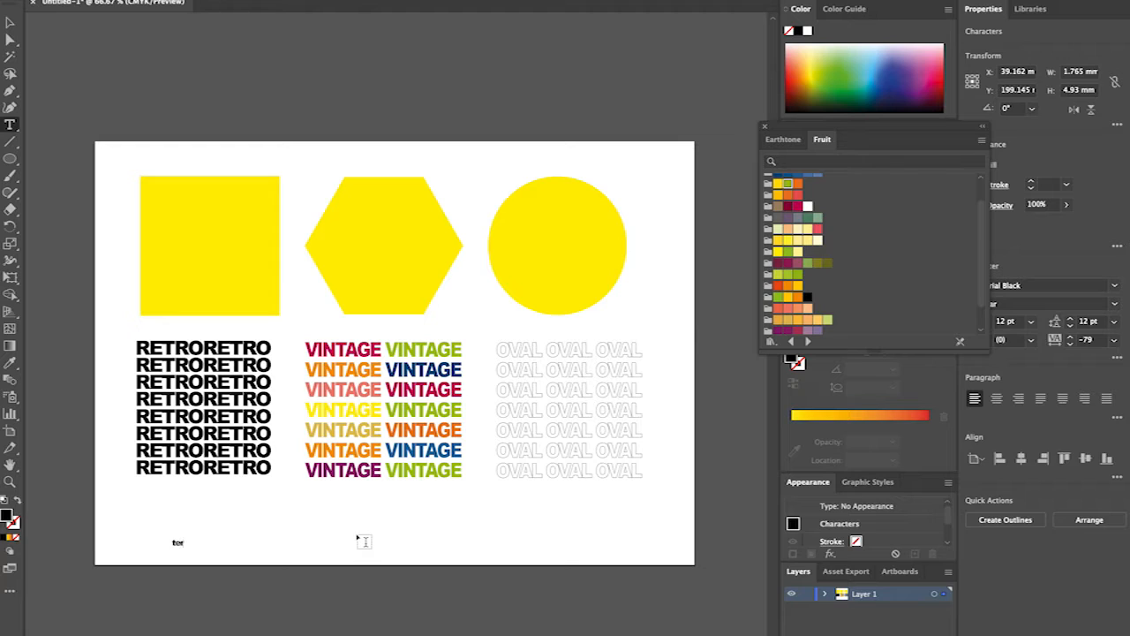
pyautogui.press('BackSpace')
pyautogui.write('RETRORETRO')
pyautogui.press('Escape')
# Copy the new RETRORETRO word and repeat it on new lines to build a four-row text block.
pyautogui.press('super+c')
pyautogui.press('Right')
pyautogui.press('super+v')
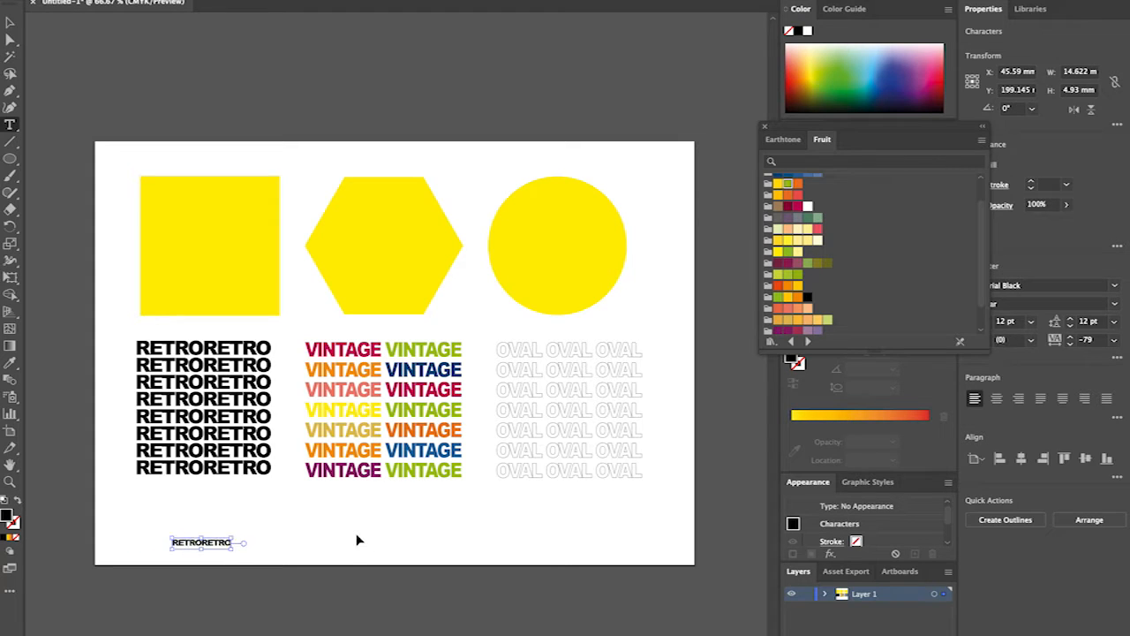
pyautogui.press('Return')
pyautogui.press('super+v')
pyautogui.press('super+v')
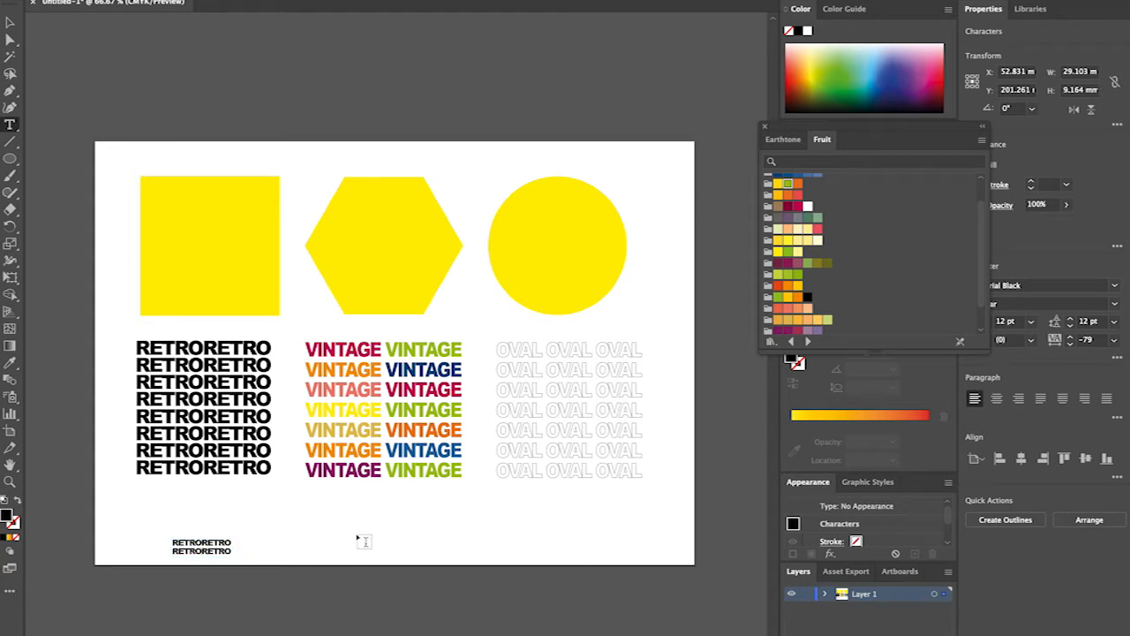
pyautogui.press('Return')
pyautogui.press('super+v')
pyautogui.press('super+v')
pyautogui.press('Return')
pyautogui.press('super+v')
pyautogui.press('super+v')
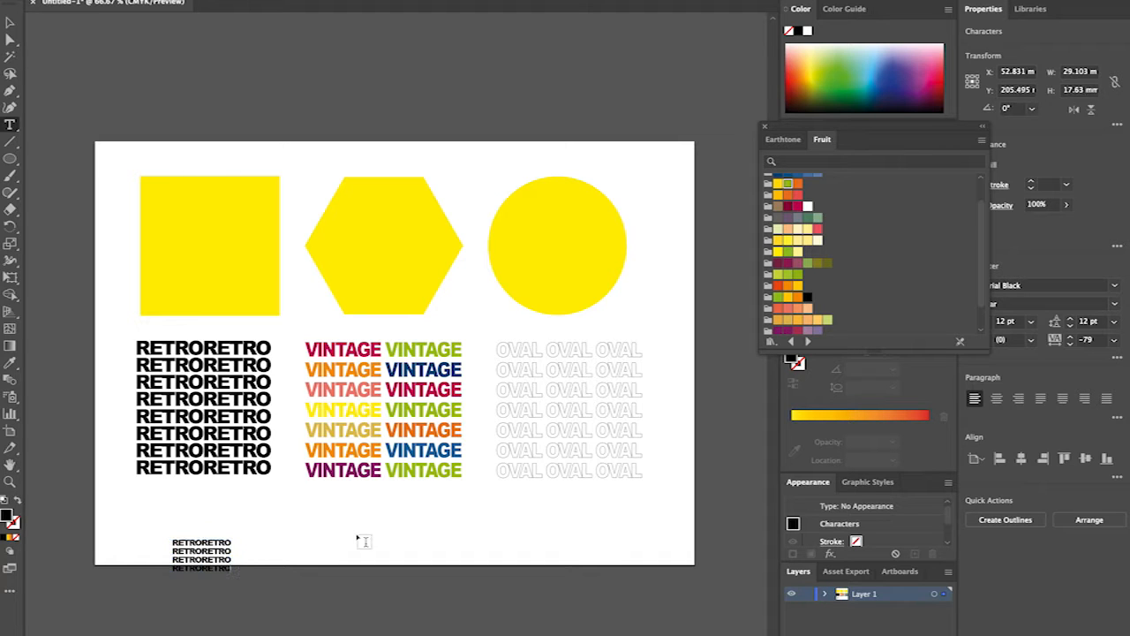
# Move and enlarge the four-row text block over the yellow square to about 66 mm wide, and delete it.
pyautogui.click(9, 22)
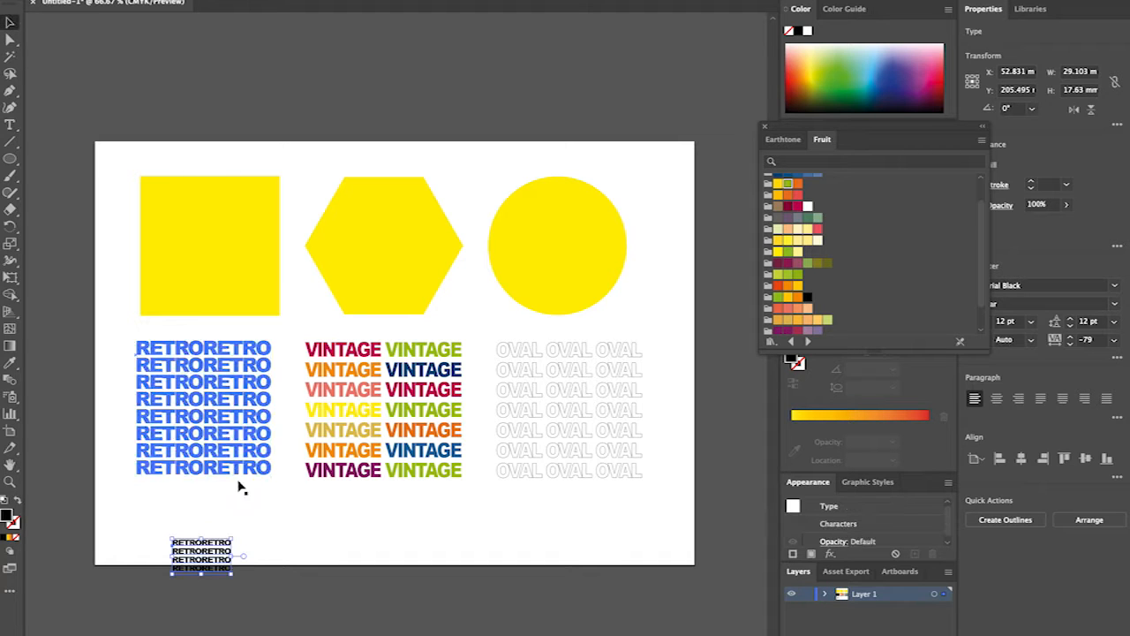
pyautogui.moveTo(205, 523); pyautogui.dragTo(179, 163)
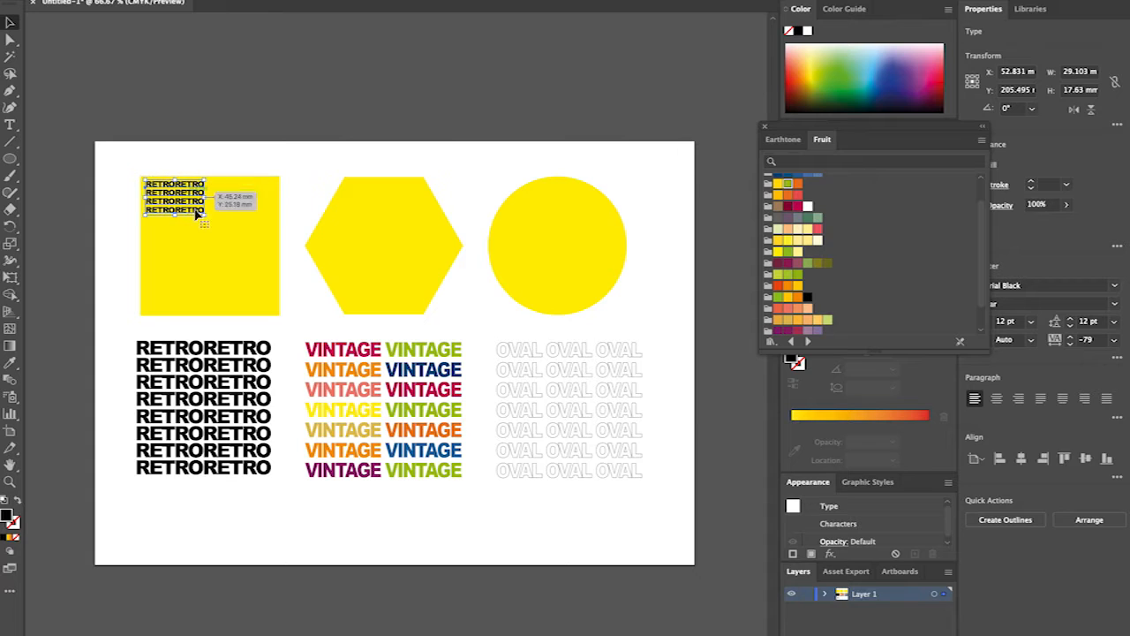
pyautogui.moveTo(210, 221)
pyautogui.mouseDown()
pyautogui.moveTo(313, 323)
pyautogui.moveTo(201, 230)
pyautogui.mouseUp()
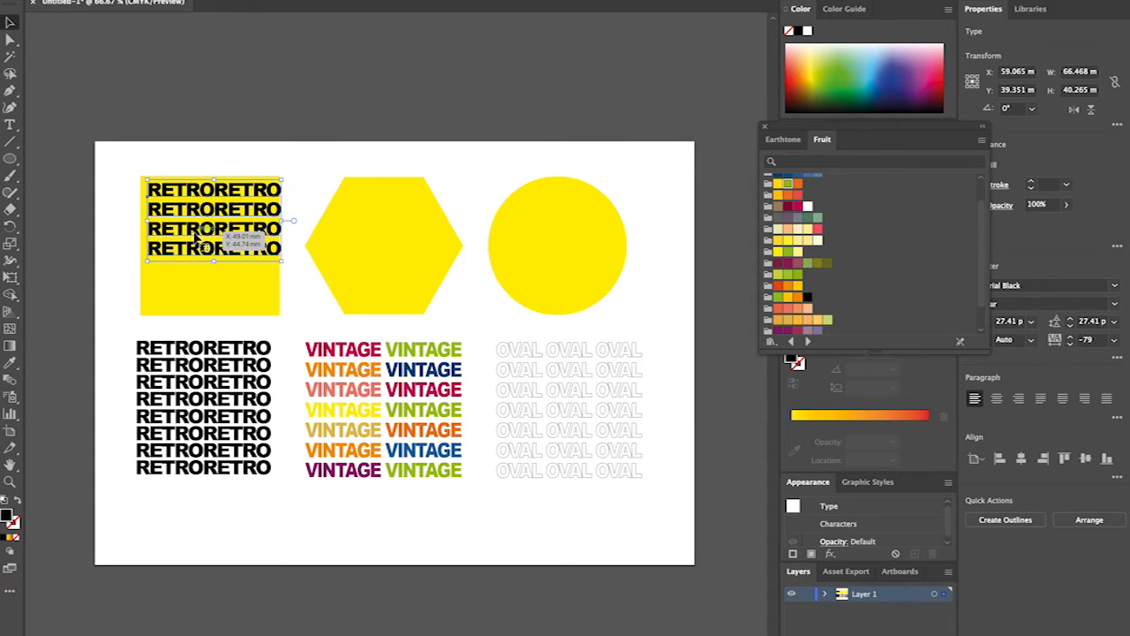
pyautogui.press('Delete')
# Inspect the square, hexagon and circle in turn along with the RETRORETRO, VINTAGE and OVAL text blocks.
pyautogui.click(206, 254)
pyautogui.click(383, 244)
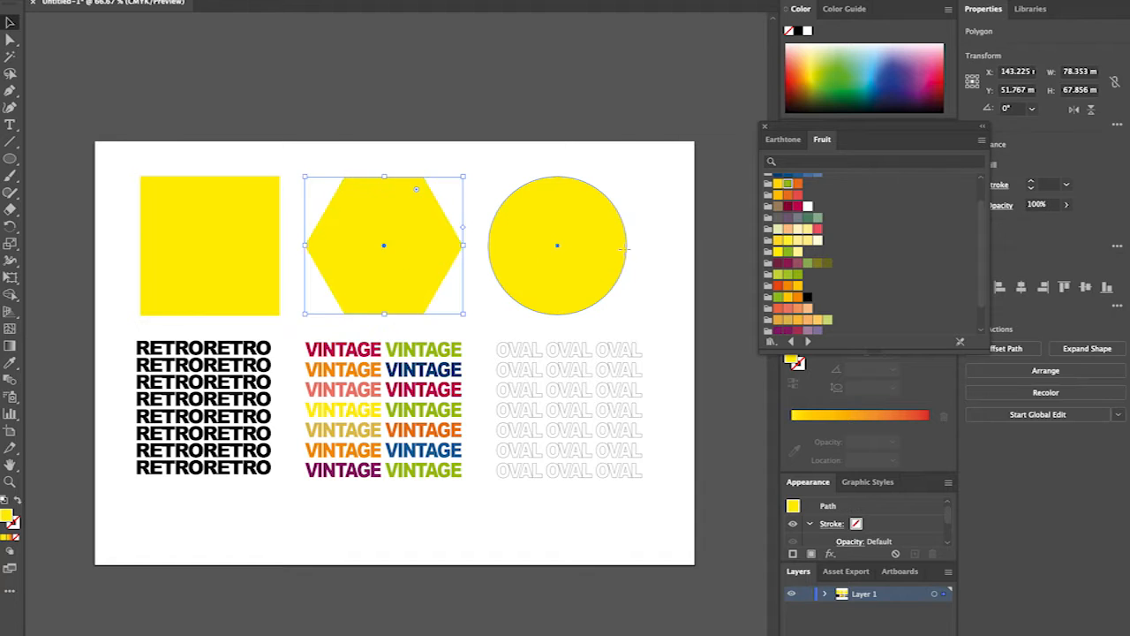
pyautogui.click(556, 245)
pyautogui.click(203, 406)
pyautogui.click(380, 415)
pyautogui.click(543, 415)
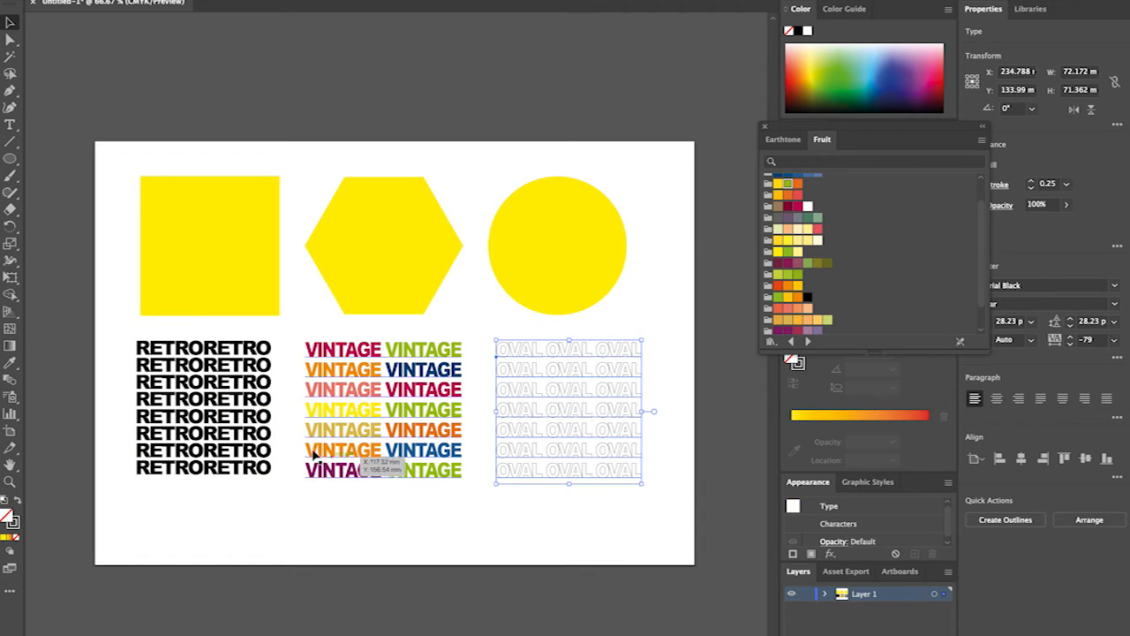
pyautogui.click(455, 422)
pyautogui.click(530, 415)
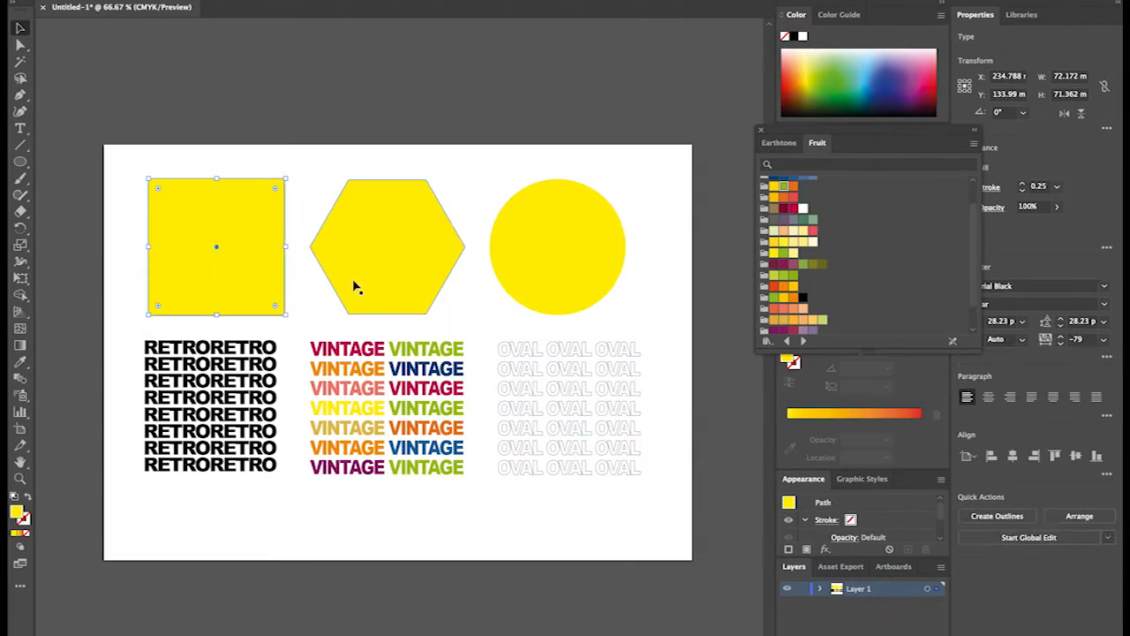
pyautogui.click(354, 284)
pyautogui.click(585, 255)
pyautogui.click(562, 431)
pyautogui.click(441, 406)
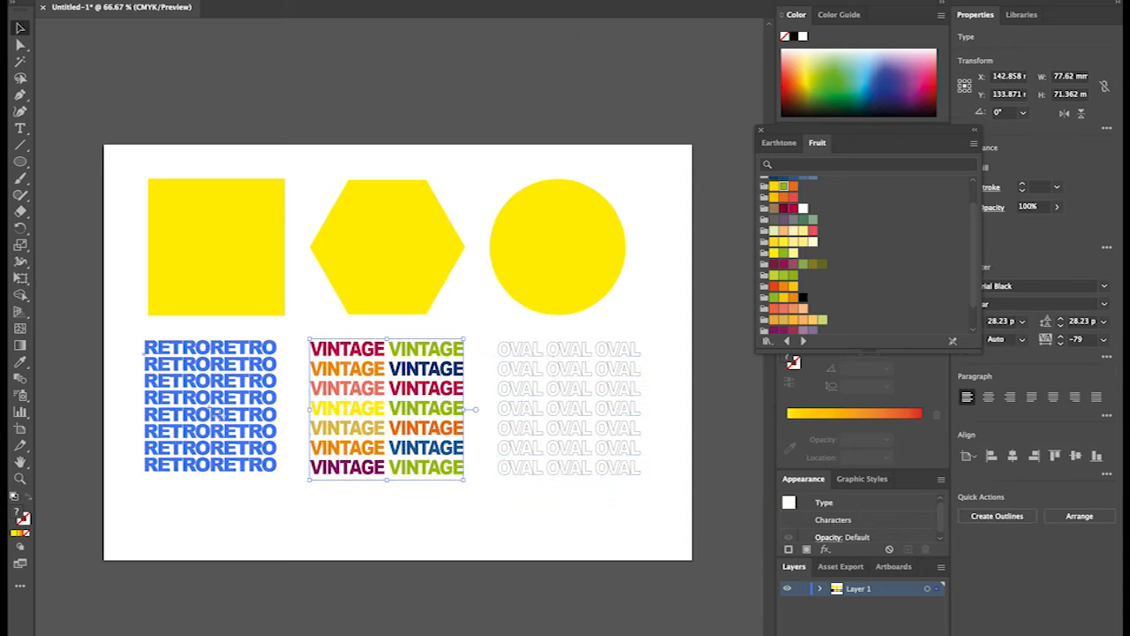
pyautogui.click(228, 415)
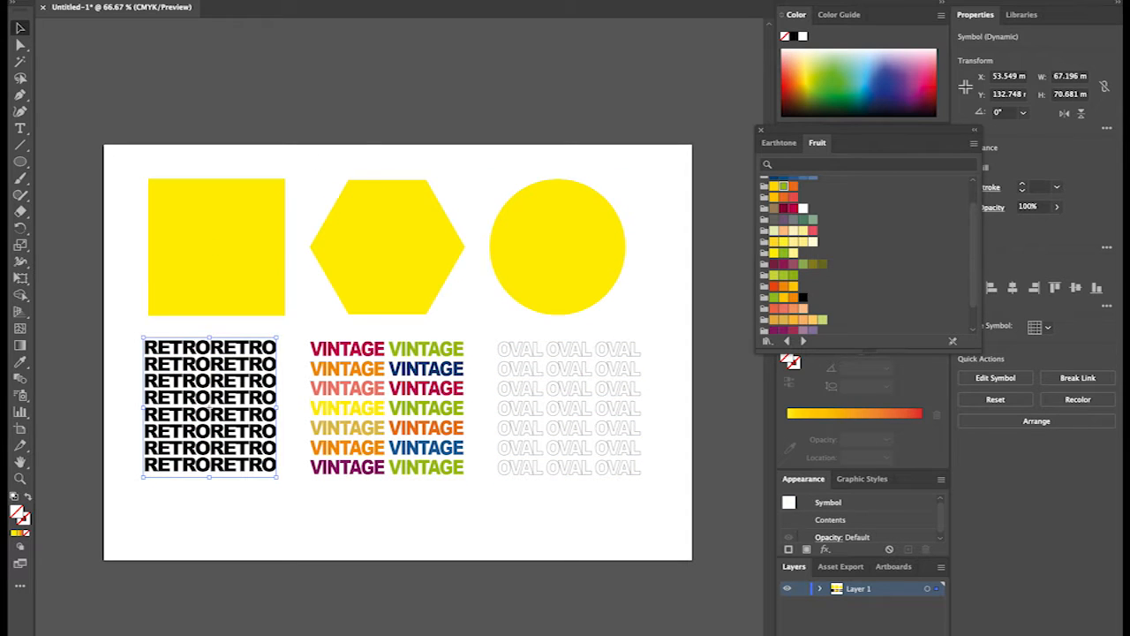
pyautogui.click(159, 0)
pyautogui.moveTo(231, 36)
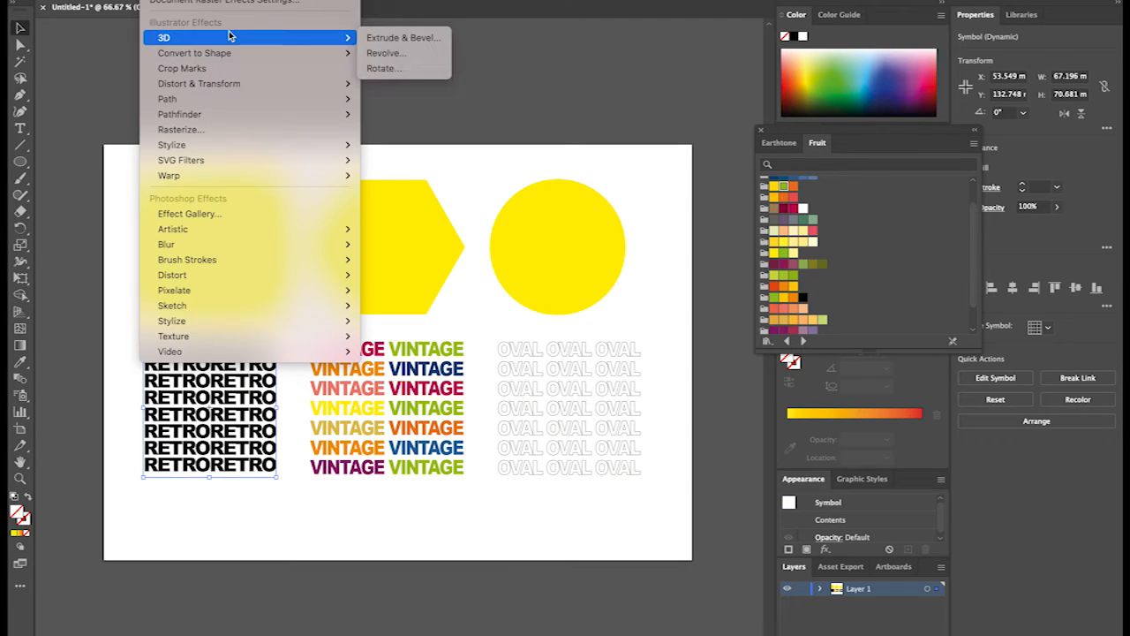
pyautogui.click(404, 38)
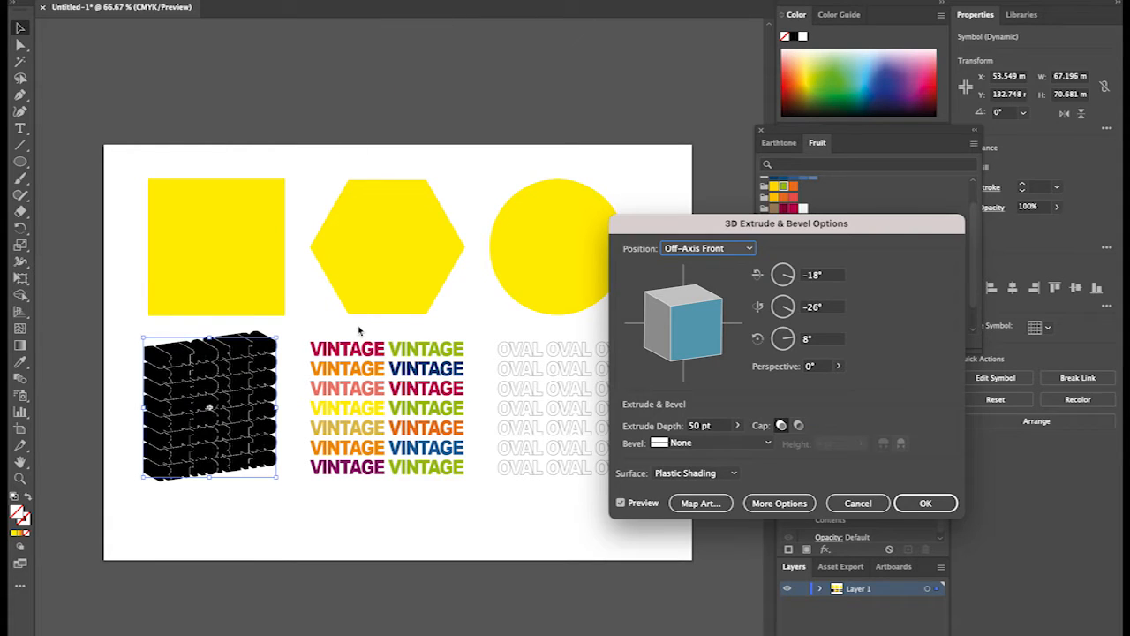
pyautogui.click(857, 503)
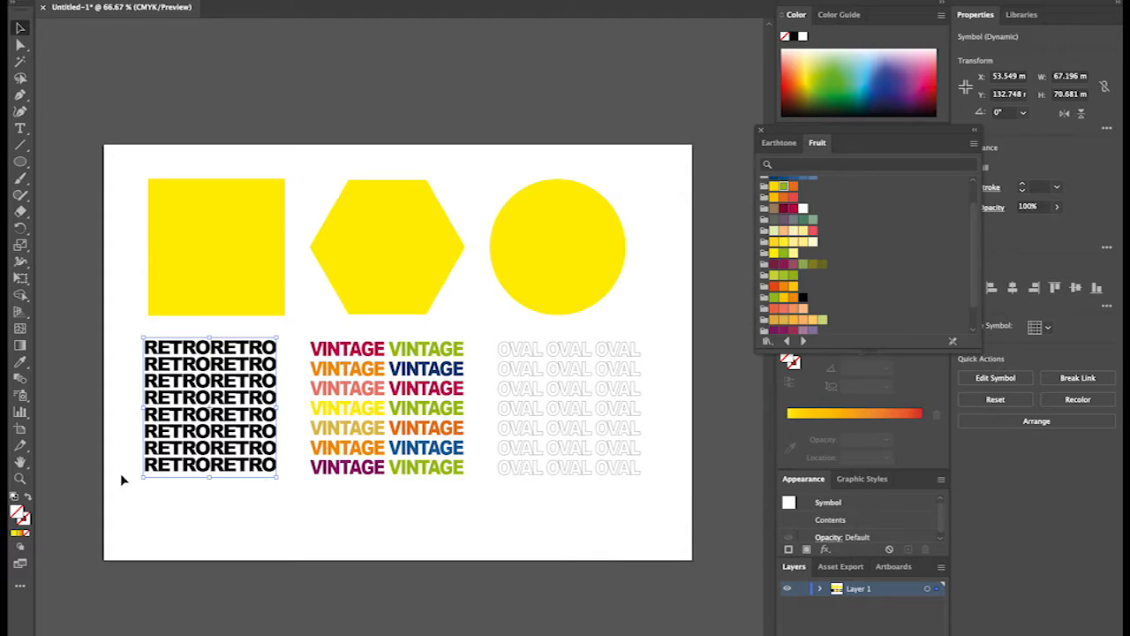
# Try a 3D Extrude & Bevel effect on the yellow square with an extrude depth of 136 pt.
pyautogui.click(208, 248)
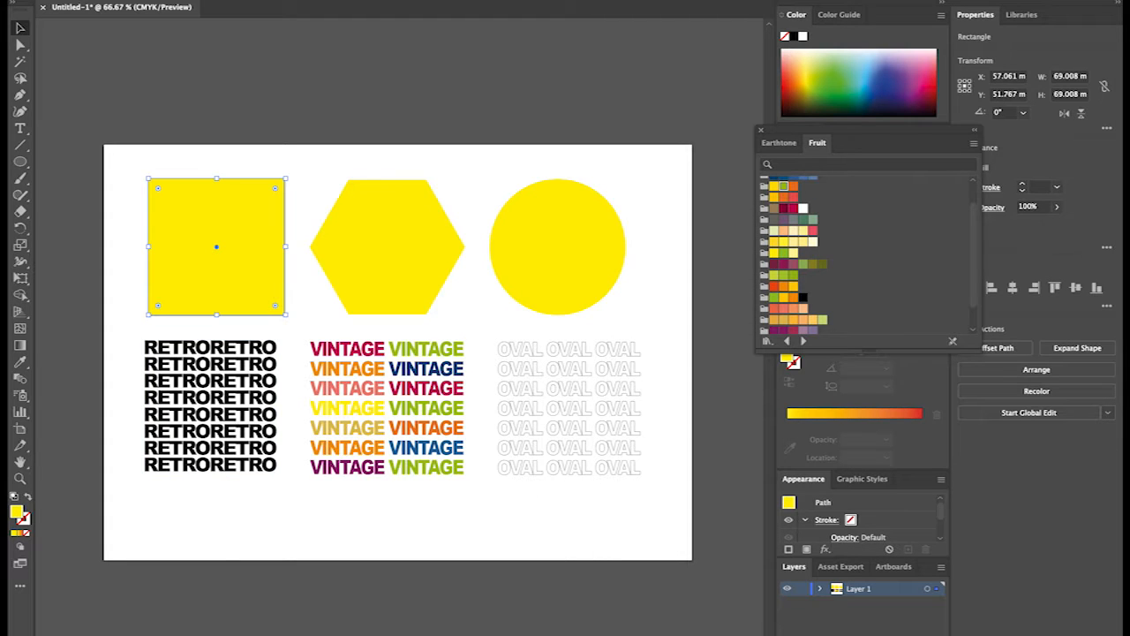
pyautogui.click(157, 0)
pyautogui.moveTo(299, 39)
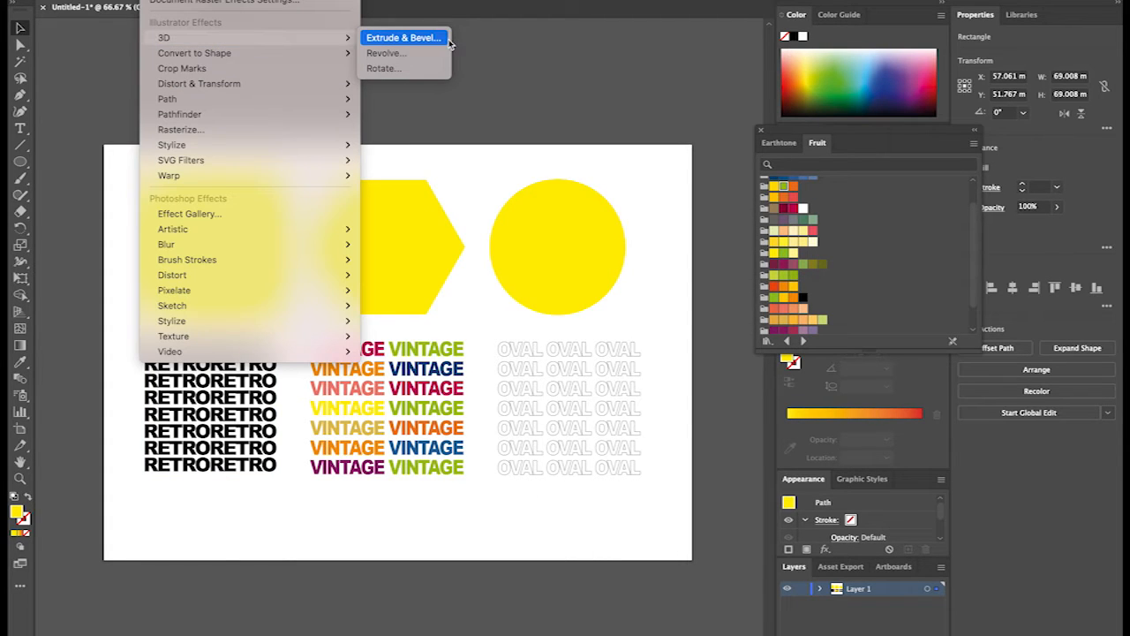
pyautogui.click(404, 38)
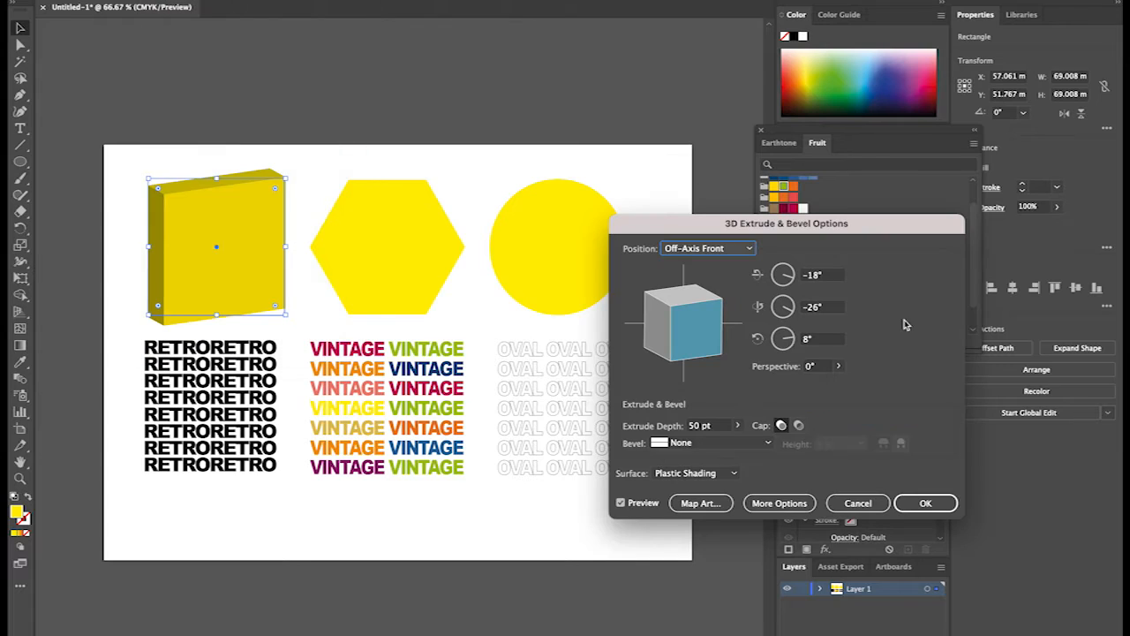
pyautogui.click(712, 425)
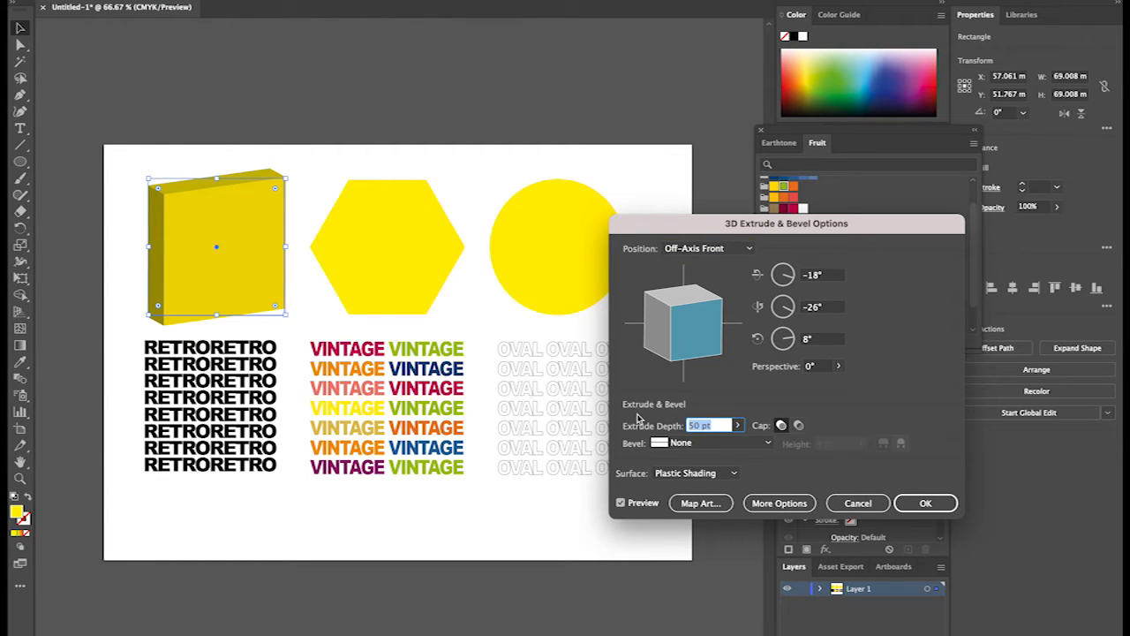
pyautogui.write('100')
pyautogui.click(737, 425)
pyautogui.moveTo(693, 445); pyautogui.dragTo(687, 443)
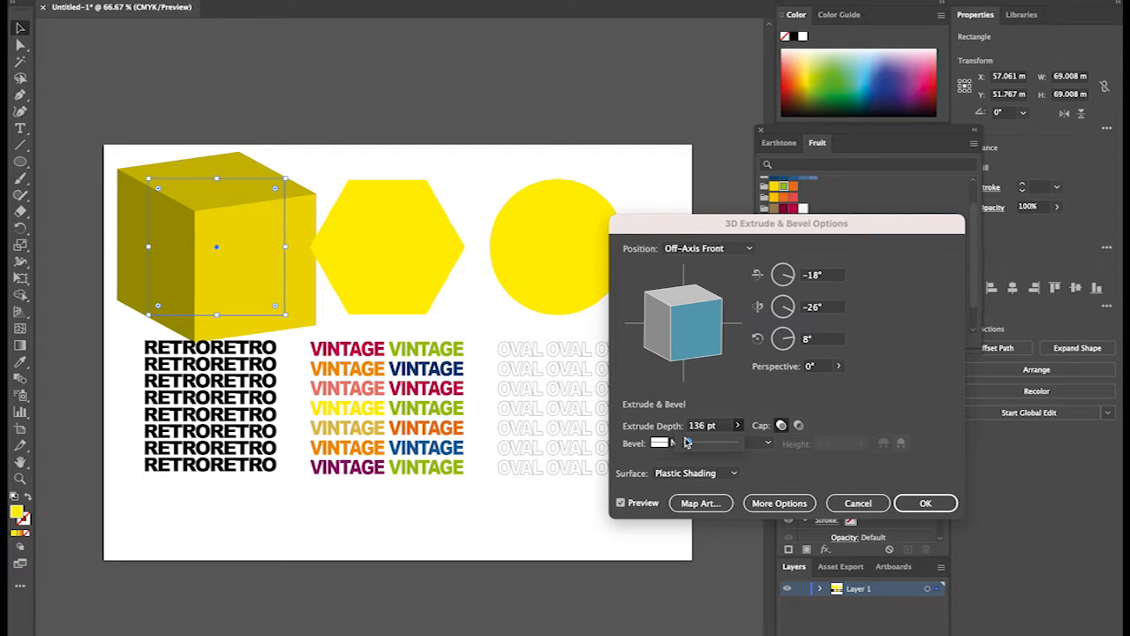
# Preview the Isometric Left and Isometric Right positions for the square's extrusion, and set it to Isometric Top.
pyautogui.click(724, 249)
pyautogui.click(710, 479)
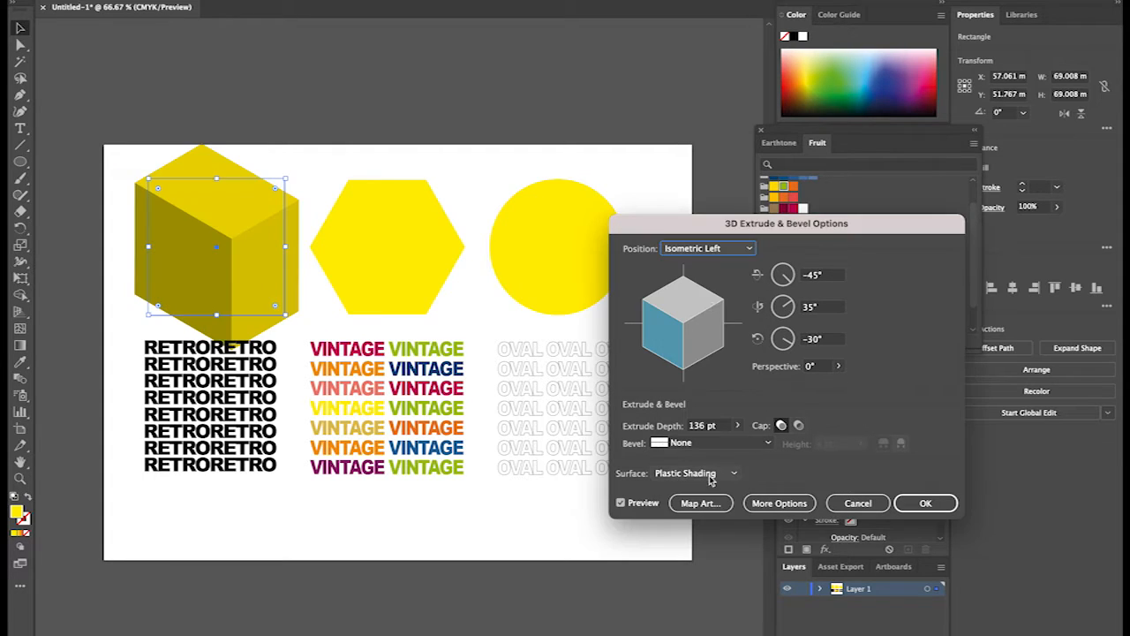
pyautogui.click(710, 250)
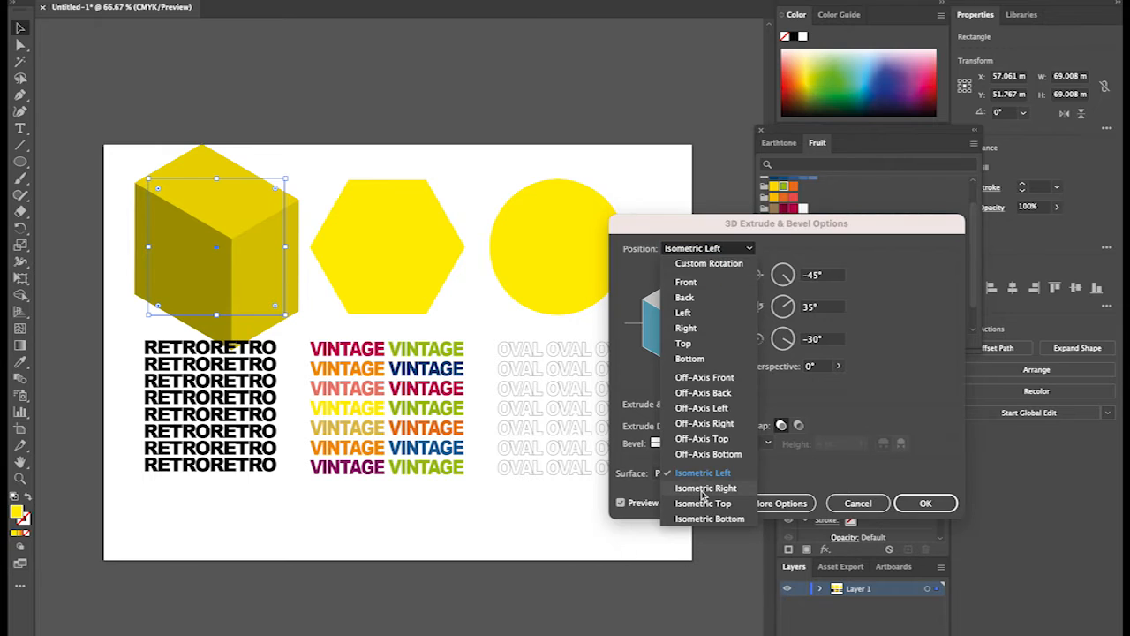
pyautogui.click(705, 489)
pyautogui.click(720, 249)
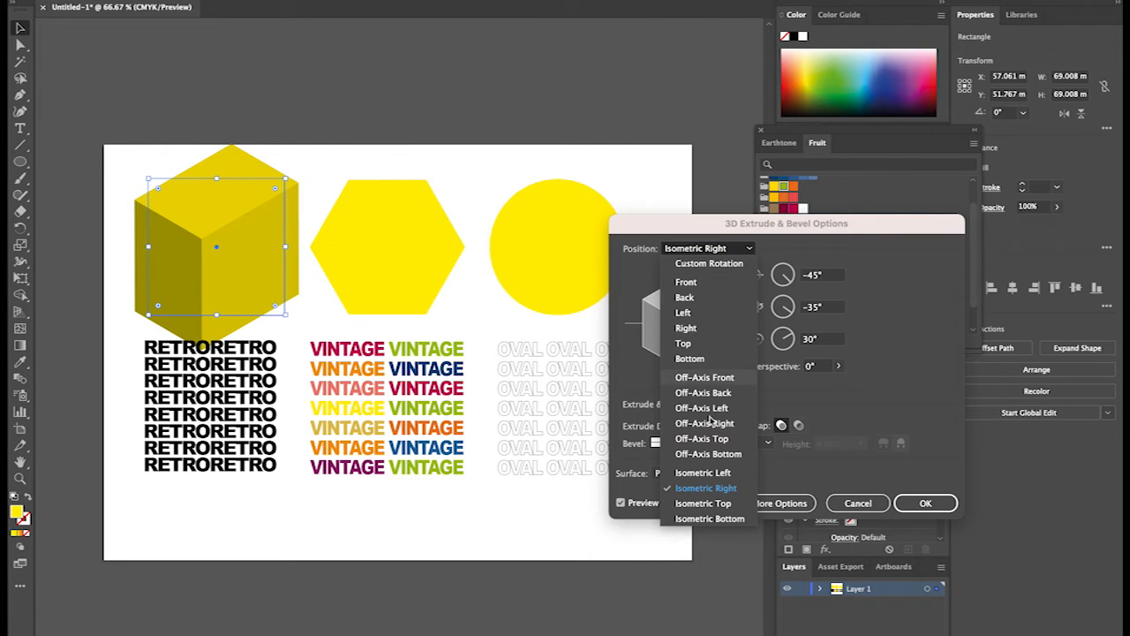
pyautogui.click(688, 502)
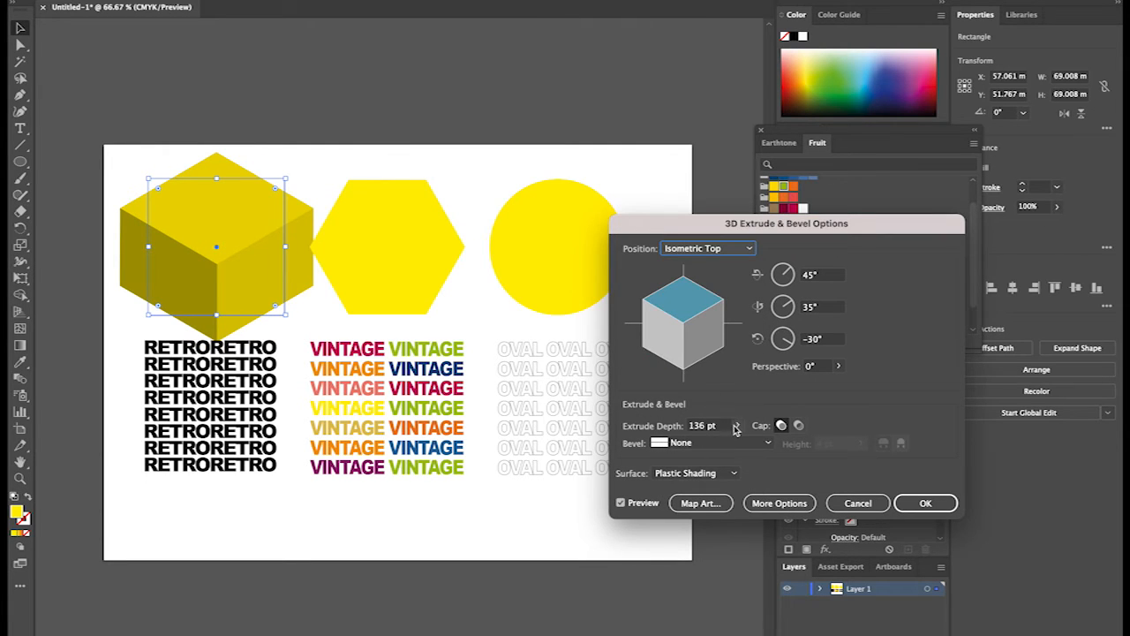
# Try an extrude depth of 201 pt on the square and cancel the 3D effect.
pyautogui.click(738, 425)
pyautogui.click(695, 442)
pyautogui.moveTo(695, 443); pyautogui.dragTo(698, 444)
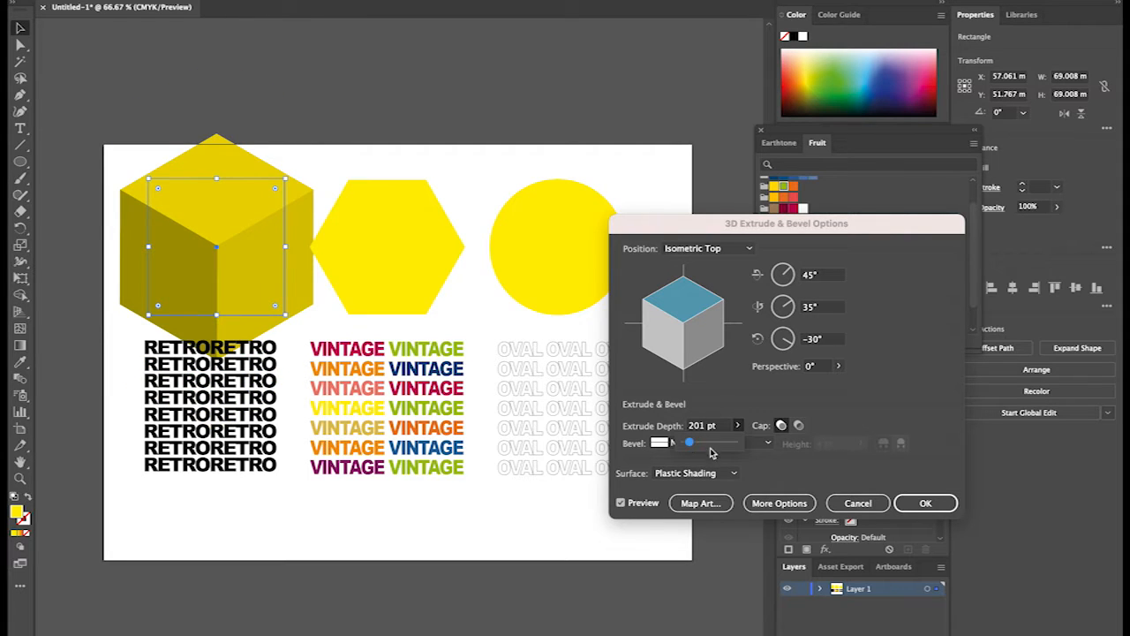
pyautogui.click(896, 399)
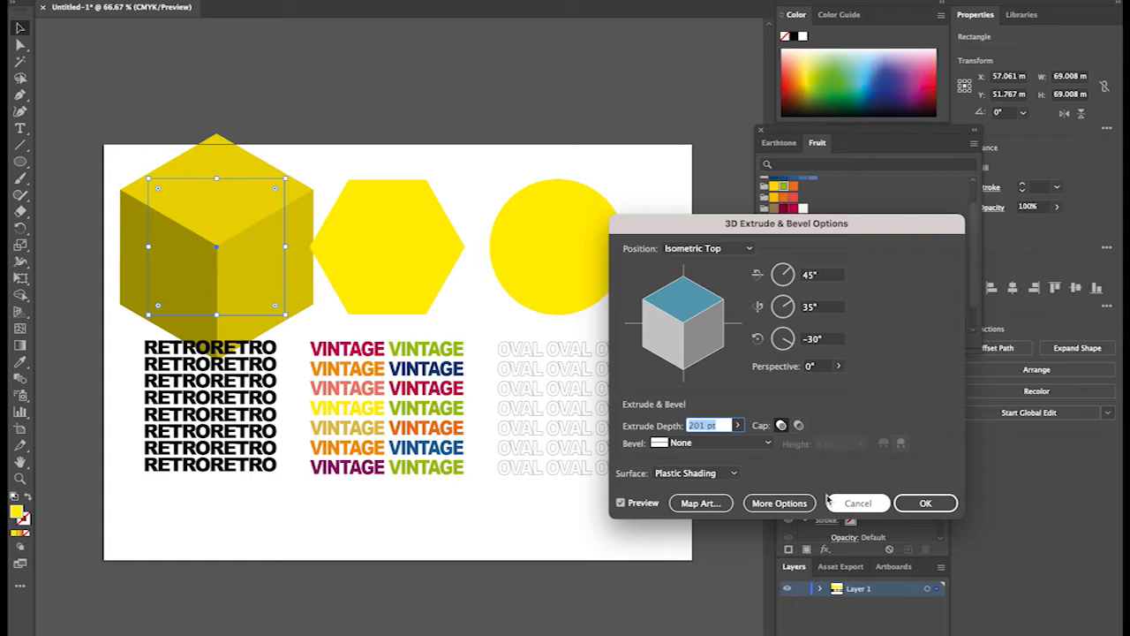
pyautogui.click(869, 510)
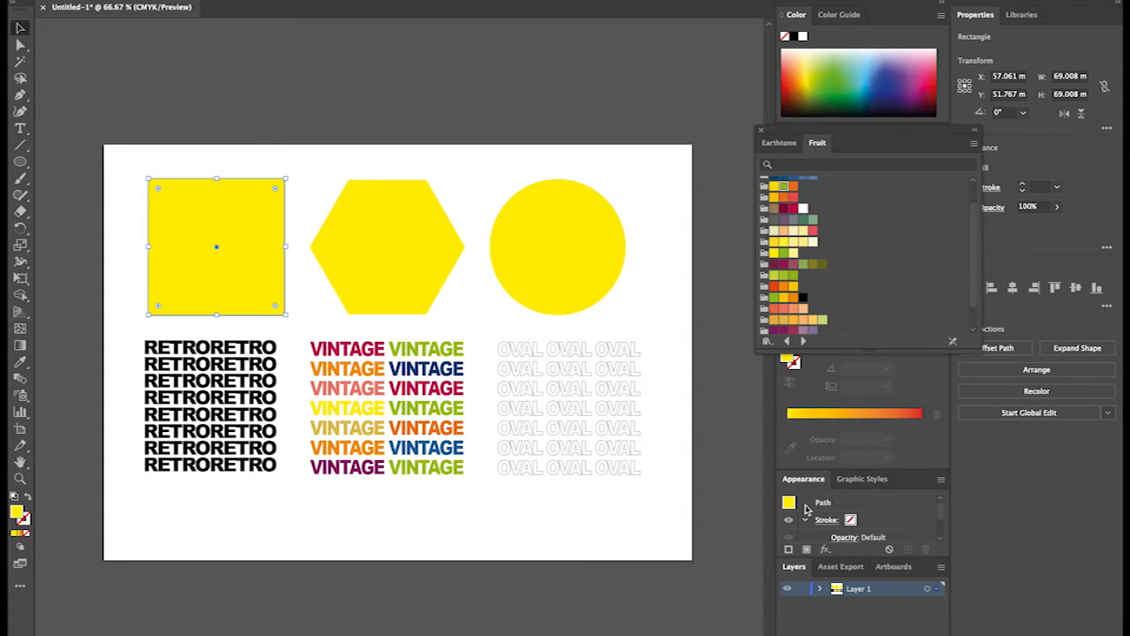
# Show the document's symbols, close the floating Fruit swatch library and select the RETRORETRO text block.
pyautogui.click(232, 1)
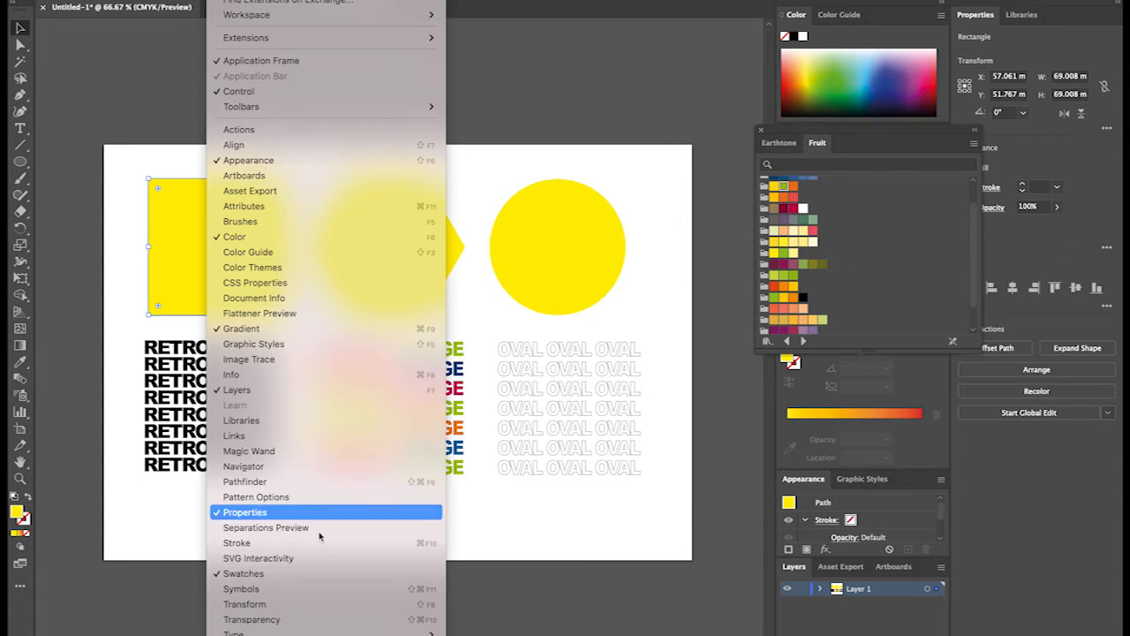
pyautogui.click(358, 588)
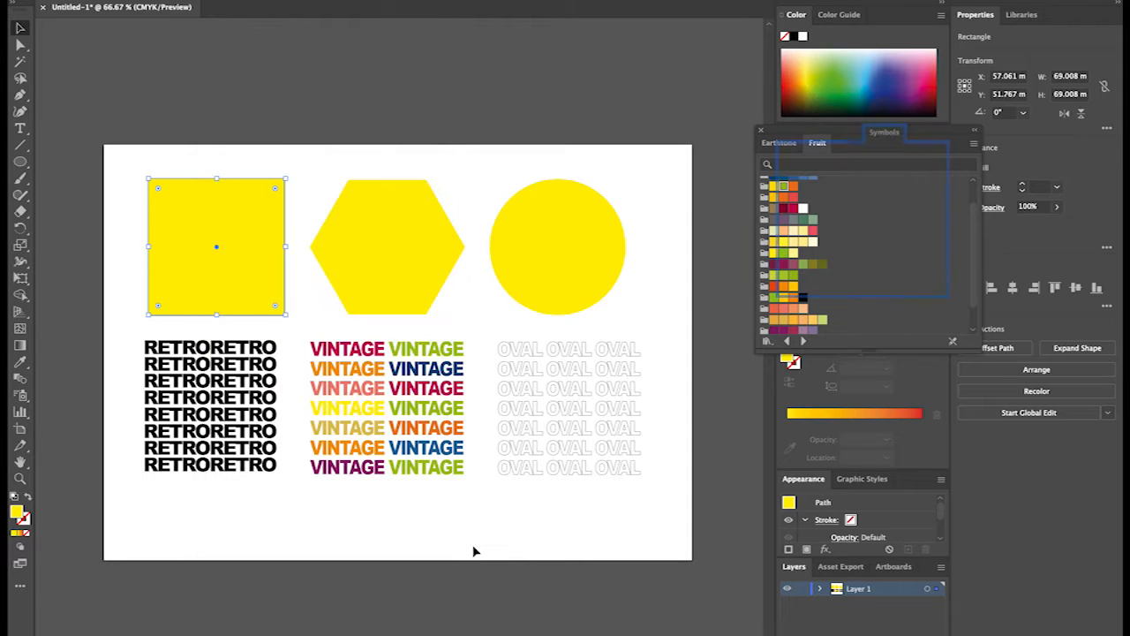
pyautogui.click(219, 454)
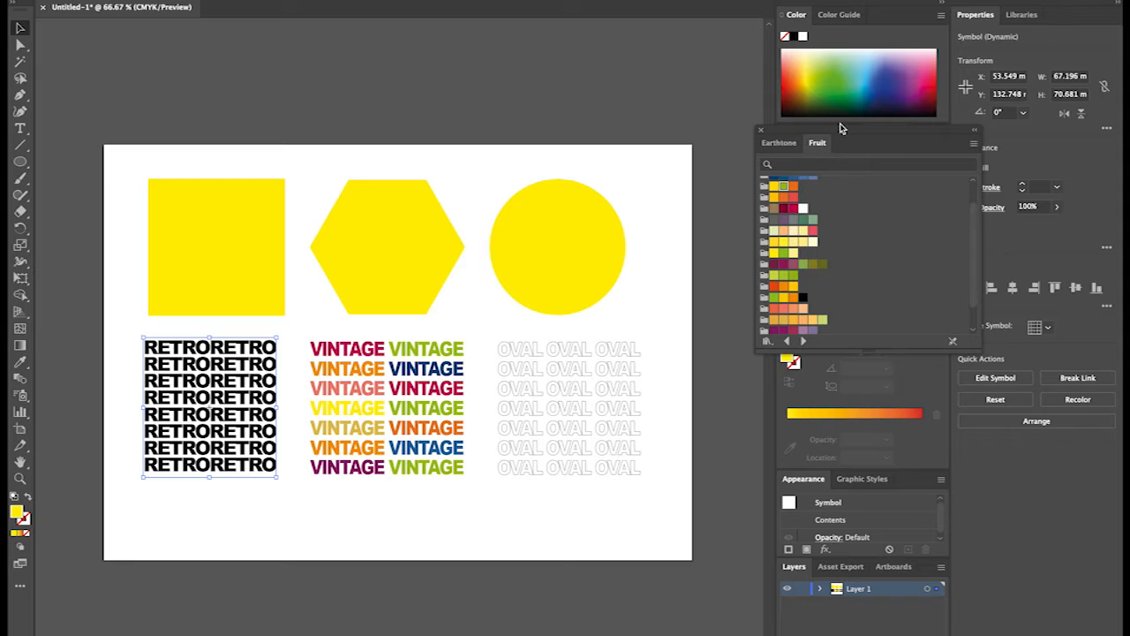
pyautogui.click(760, 129)
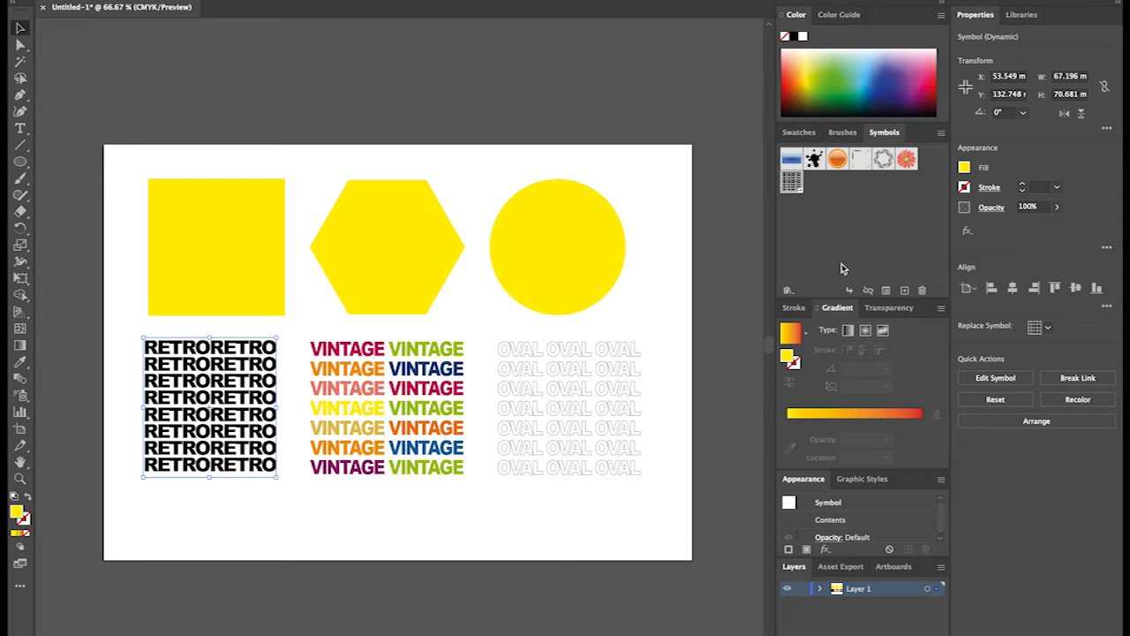
# Save the RETRORETRO text block as a dynamic symbol named RETRO01 and check its artwork in symbol editing mode.
pyautogui.click(898, 208)
pyautogui.click(940, 132)
pyautogui.click(885, 231)
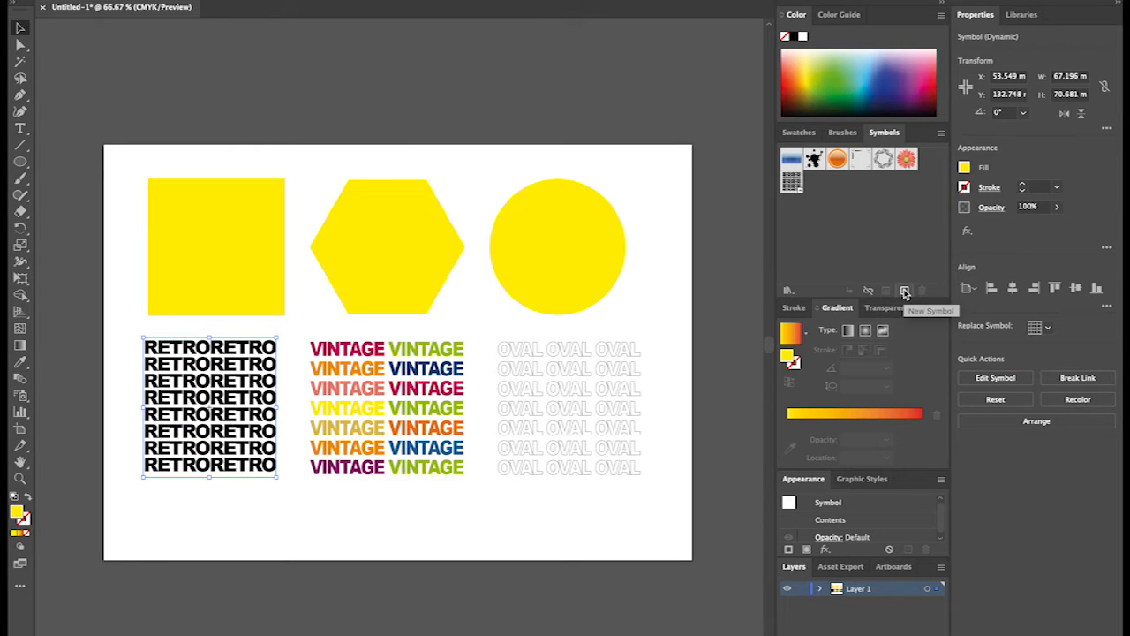
pyautogui.click(904, 292)
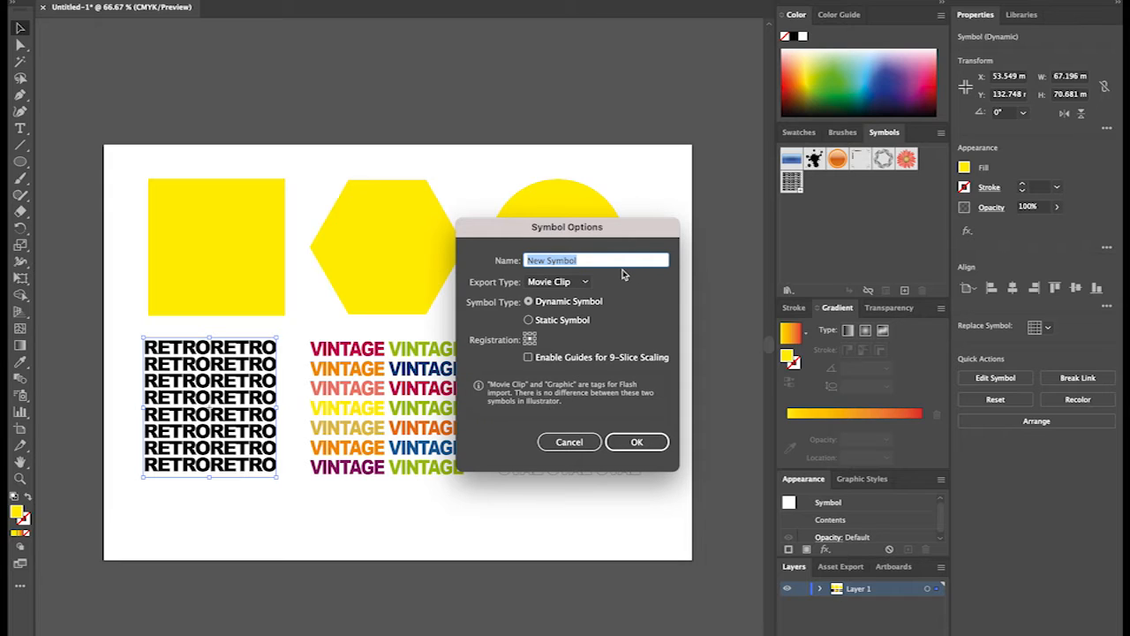
pyautogui.write('RETRO')
pyautogui.click(638, 442)
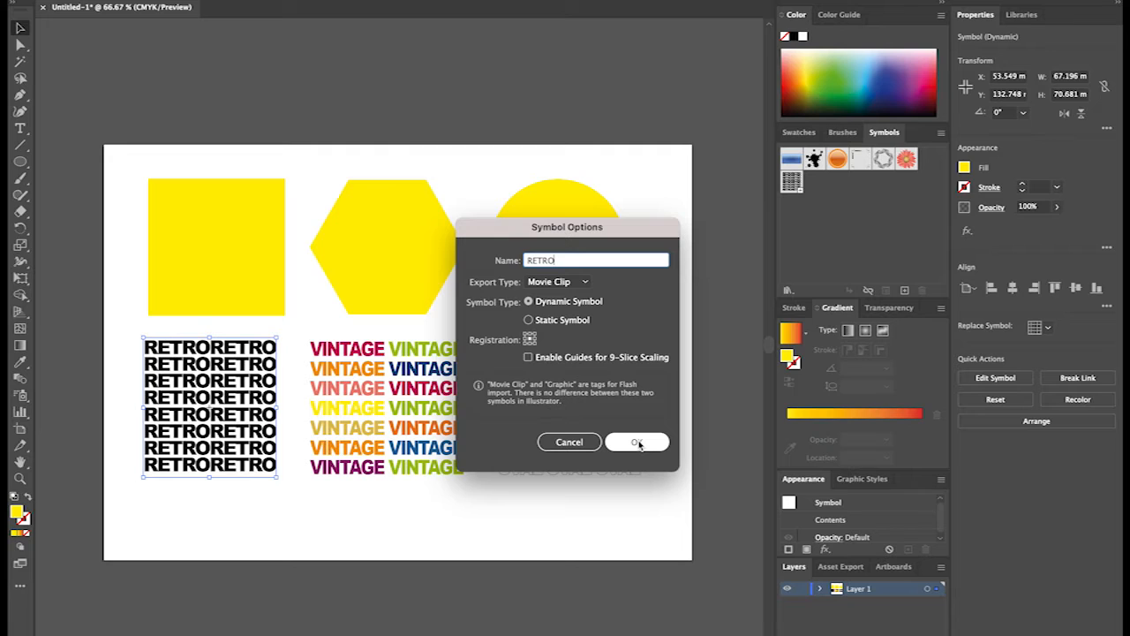
pyautogui.click(663, 372)
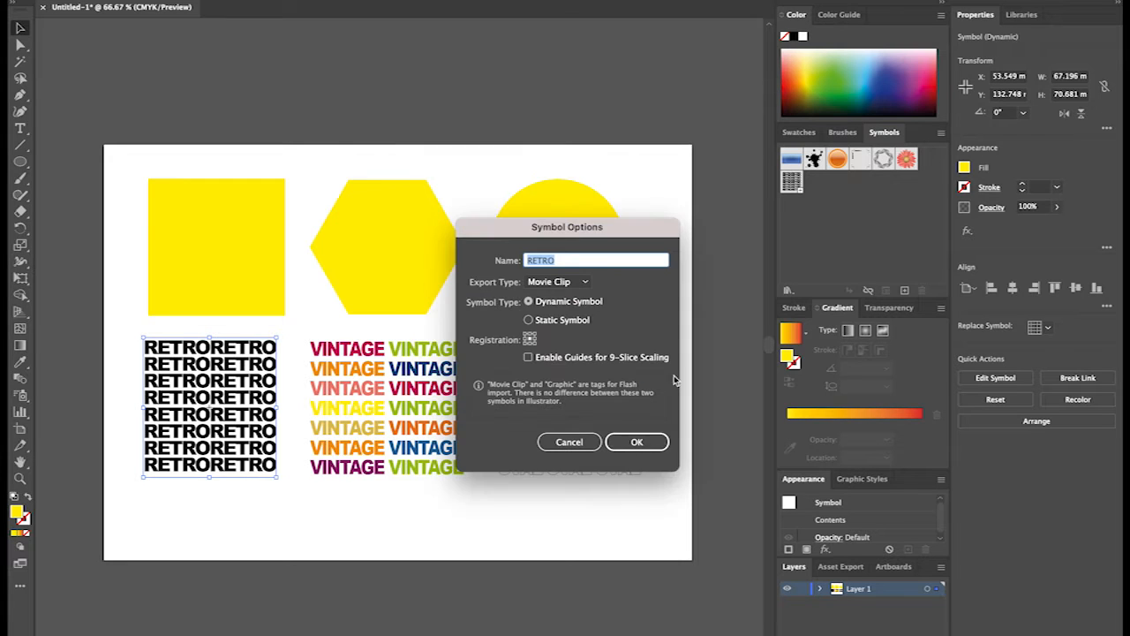
pyautogui.click(573, 261)
pyautogui.click(637, 442)
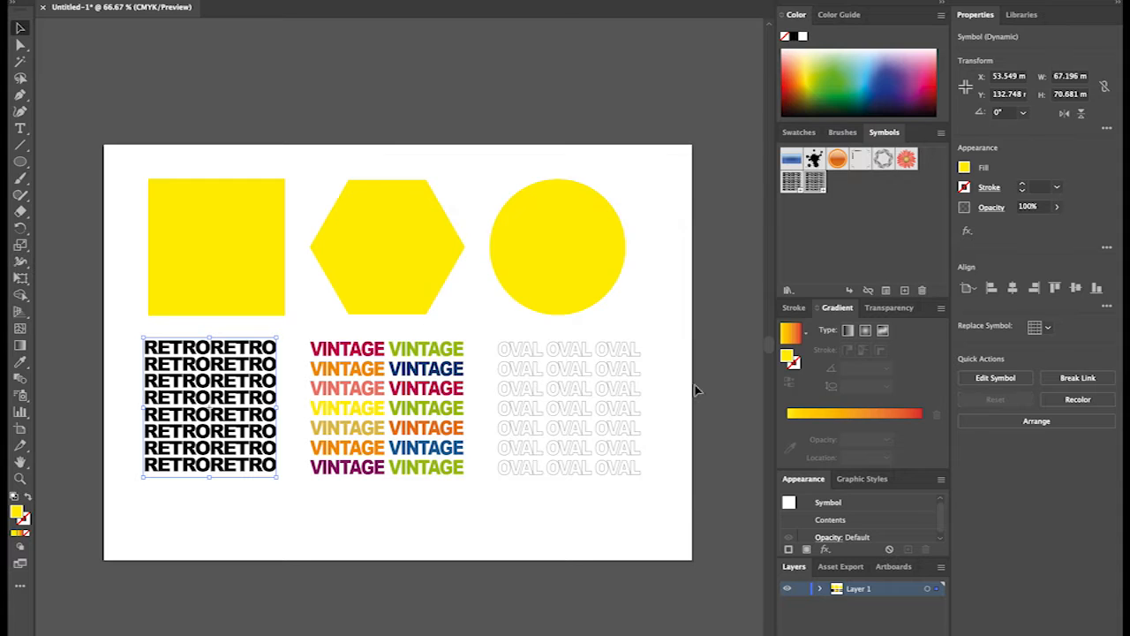
pyautogui.doubleClick(816, 182)
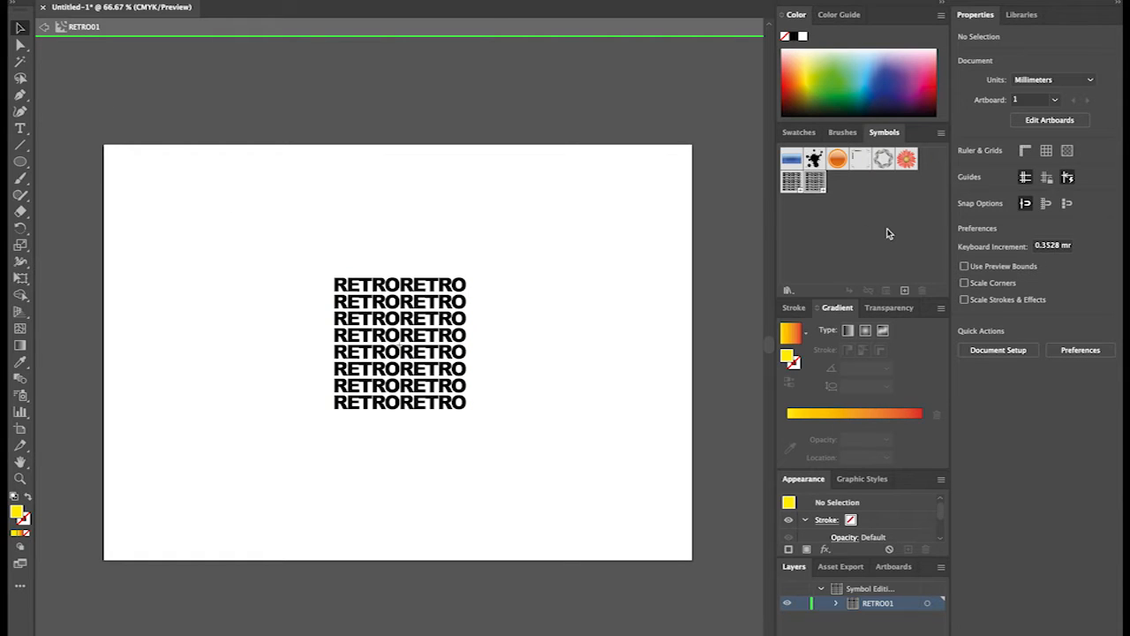
pyautogui.click(44, 32)
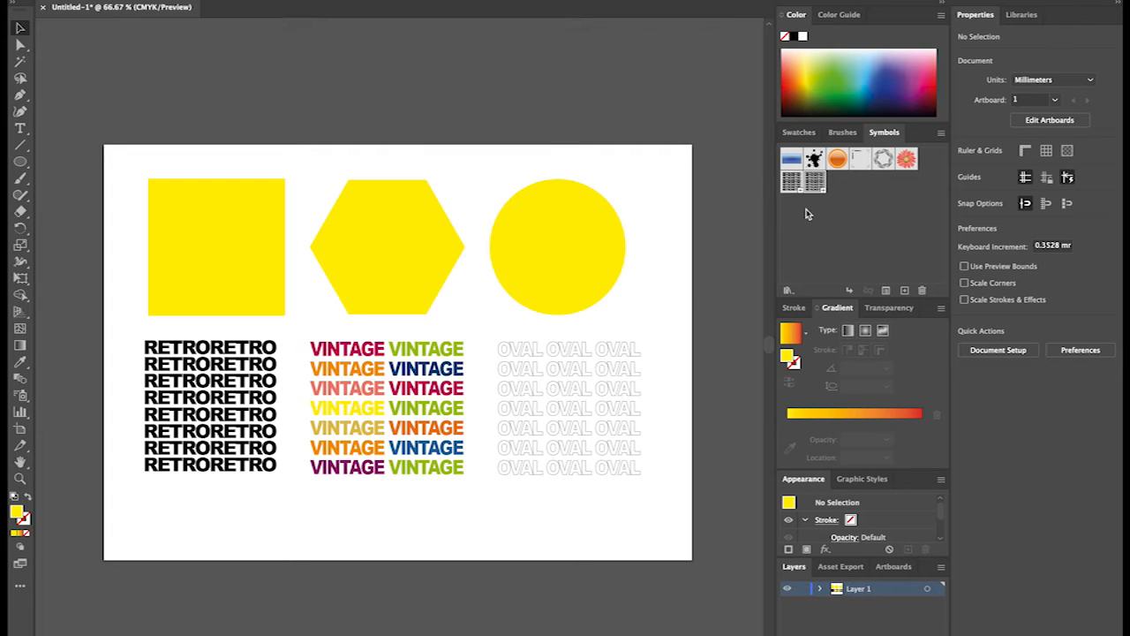
# Save the multicoloured VINTAGE text block as a new named symbol.
pyautogui.click(379, 406)
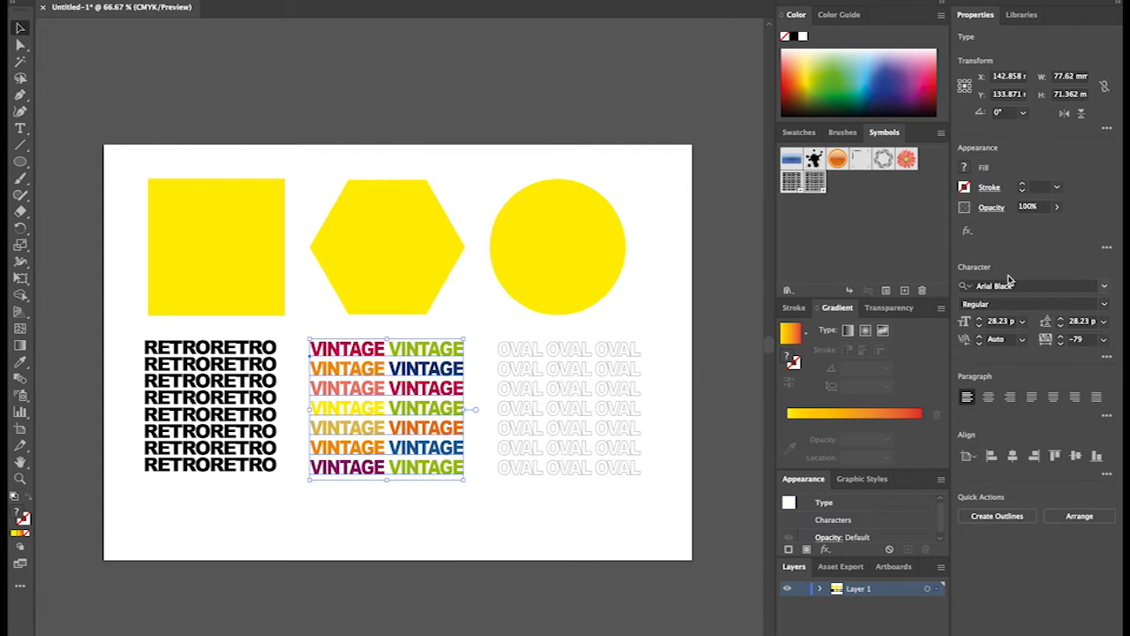
pyautogui.click(904, 290)
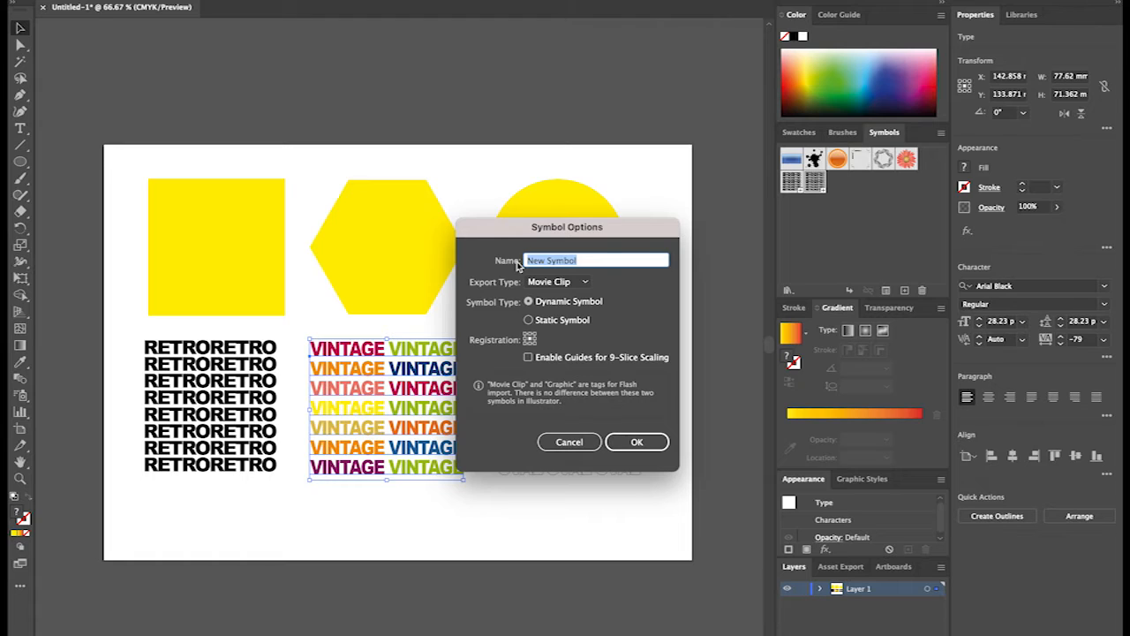
pyautogui.write('VINTAGE')
pyautogui.click(647, 441)
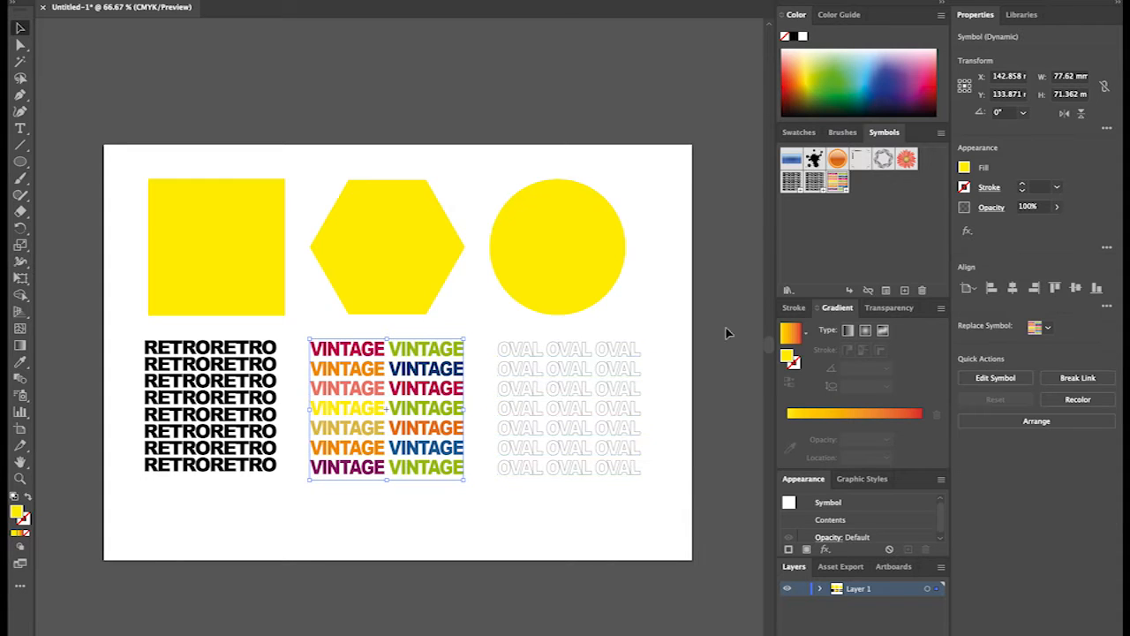
# Save the outlined OVAL text block as a dynamic symbol named OVAL with the Movie Clip export type.
pyautogui.click(588, 441)
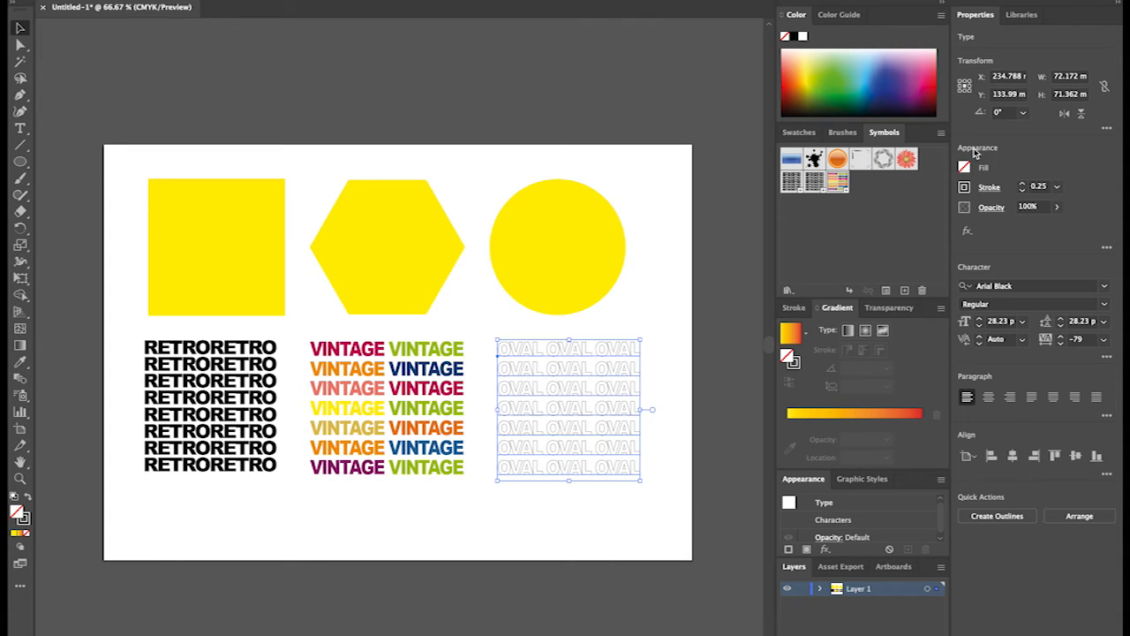
pyautogui.click(904, 291)
pyautogui.moveTo(599, 232); pyautogui.dragTo(482, 237)
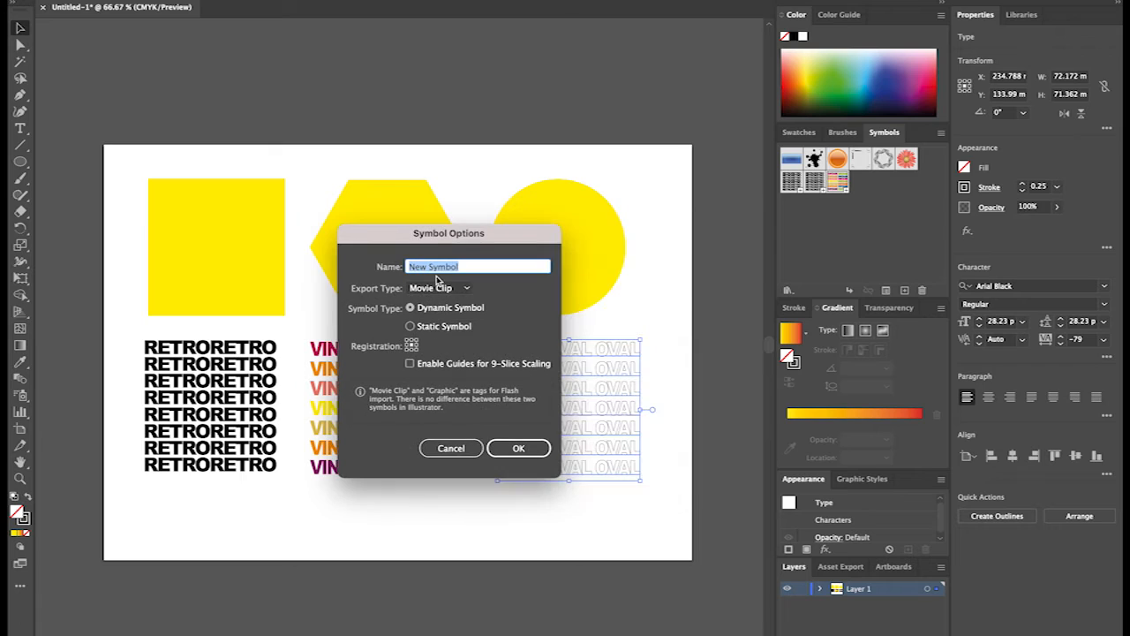
pyautogui.write('OVAL')
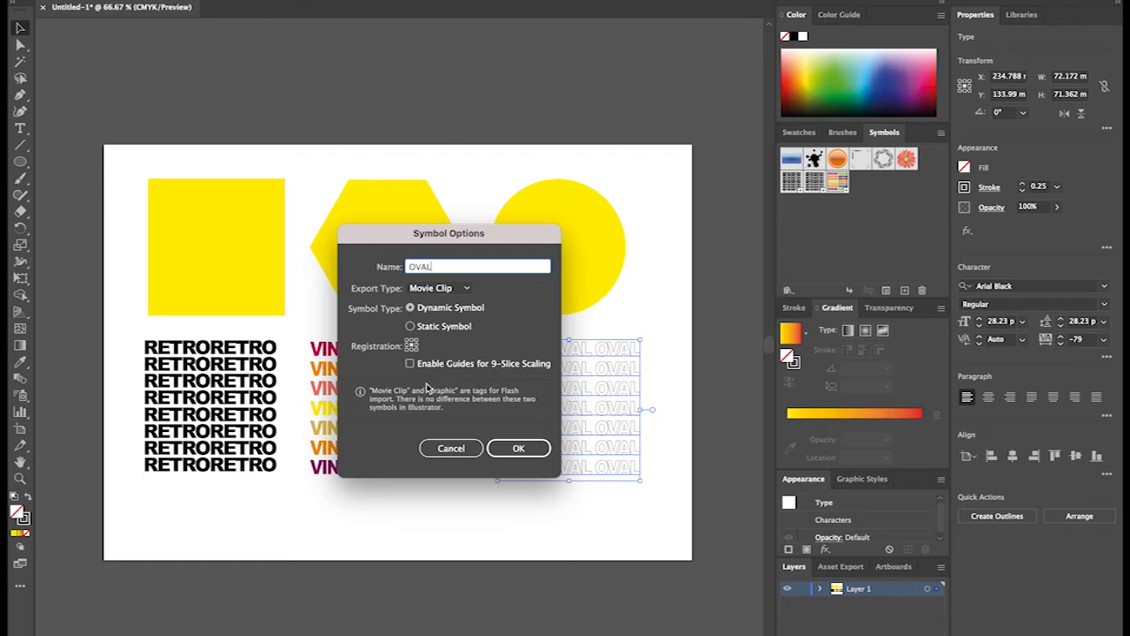
pyautogui.click(446, 291)
pyautogui.click(450, 295)
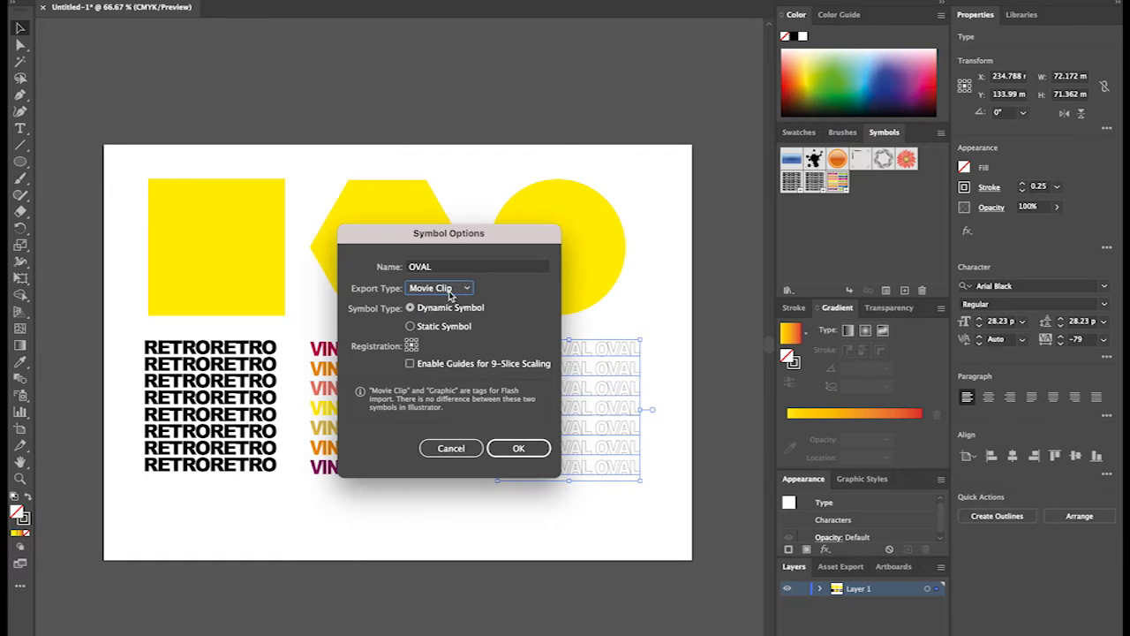
pyautogui.click(518, 448)
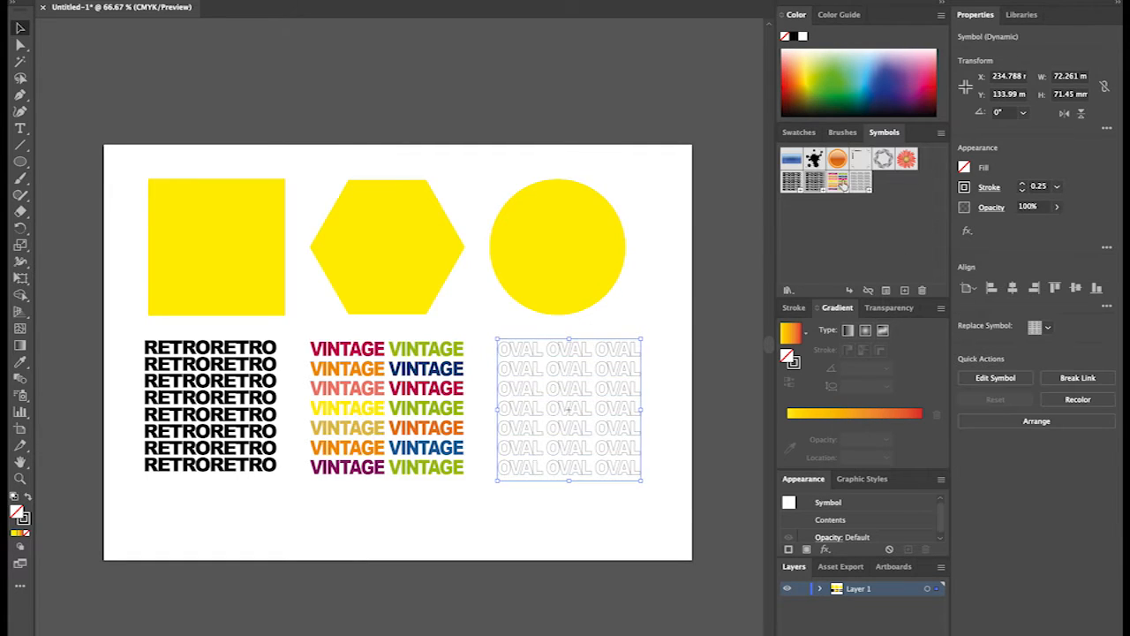
# Give the yellow circle a previewed 3D Extrude & Bevel effect with an extrude depth of 256 pt.
pyautogui.click(446, 237)
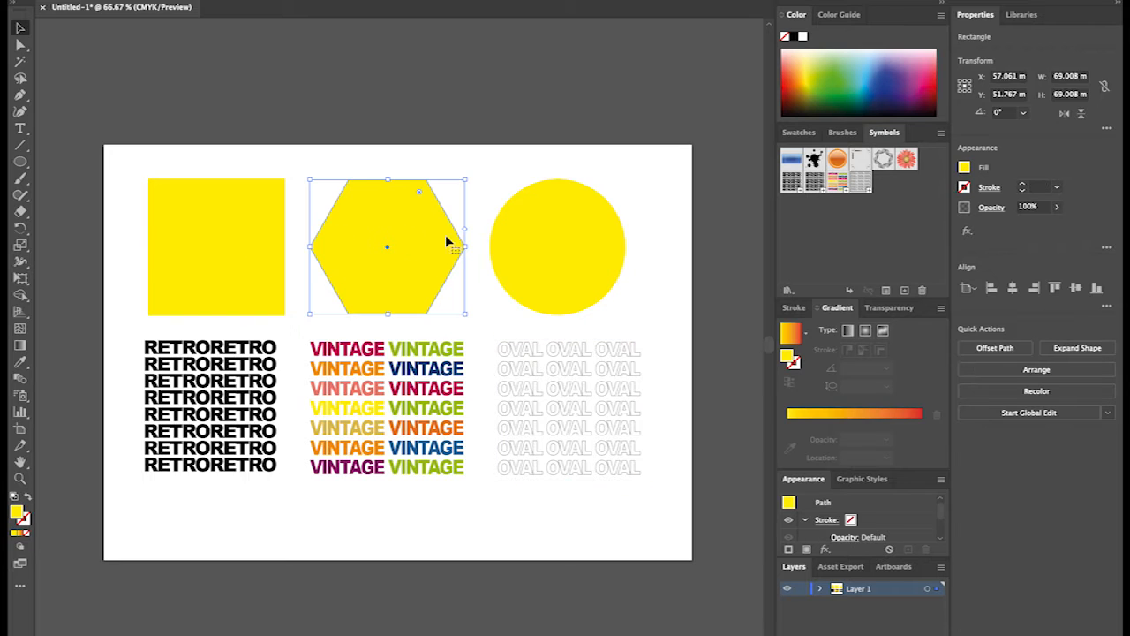
pyautogui.click(479, 247)
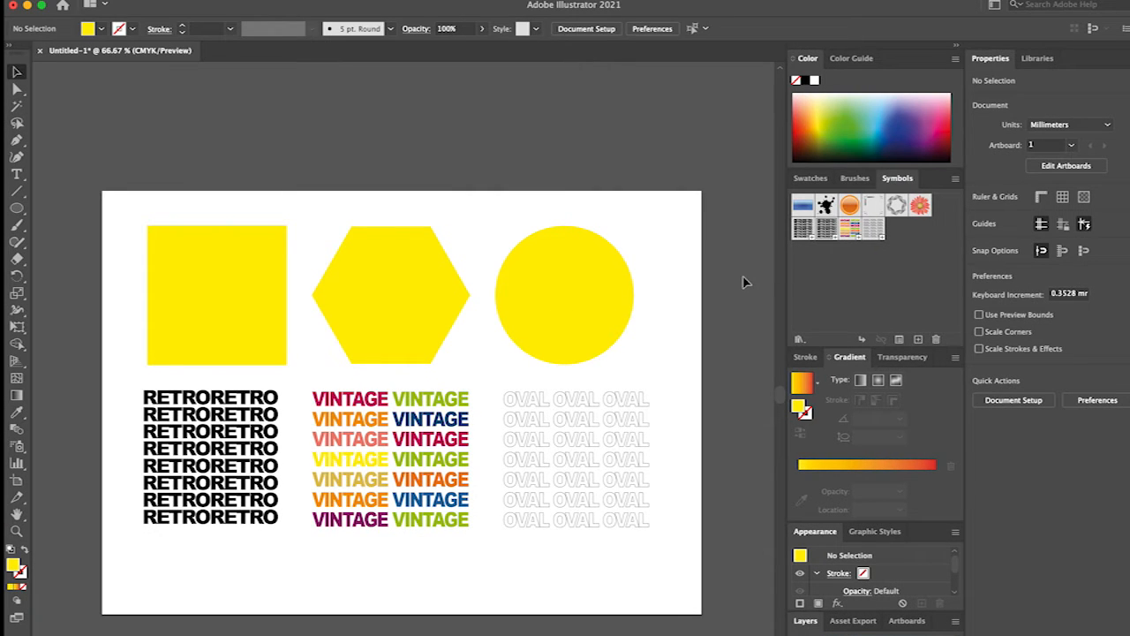
pyautogui.click(523, 315)
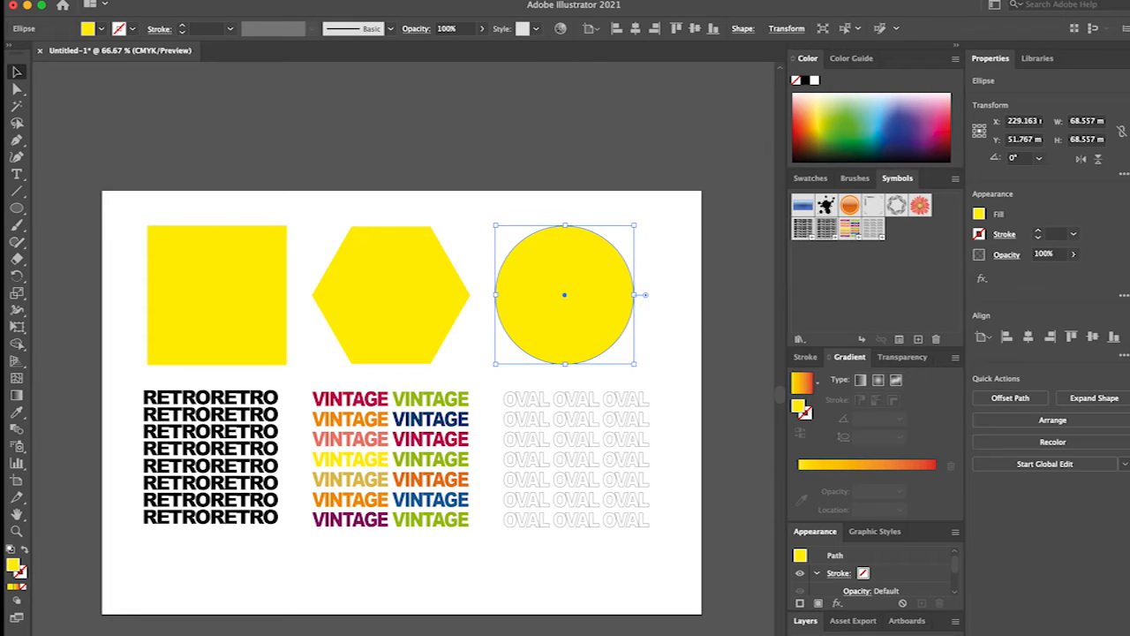
pyautogui.click(126, 0)
pyautogui.moveTo(169, 90)
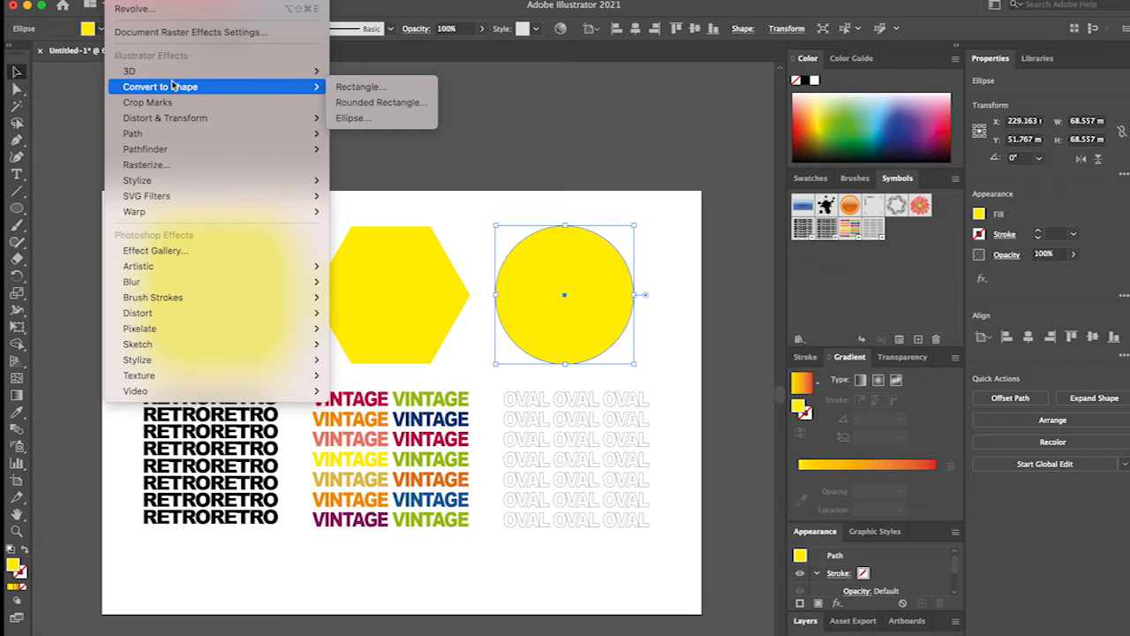
pyautogui.click(357, 79)
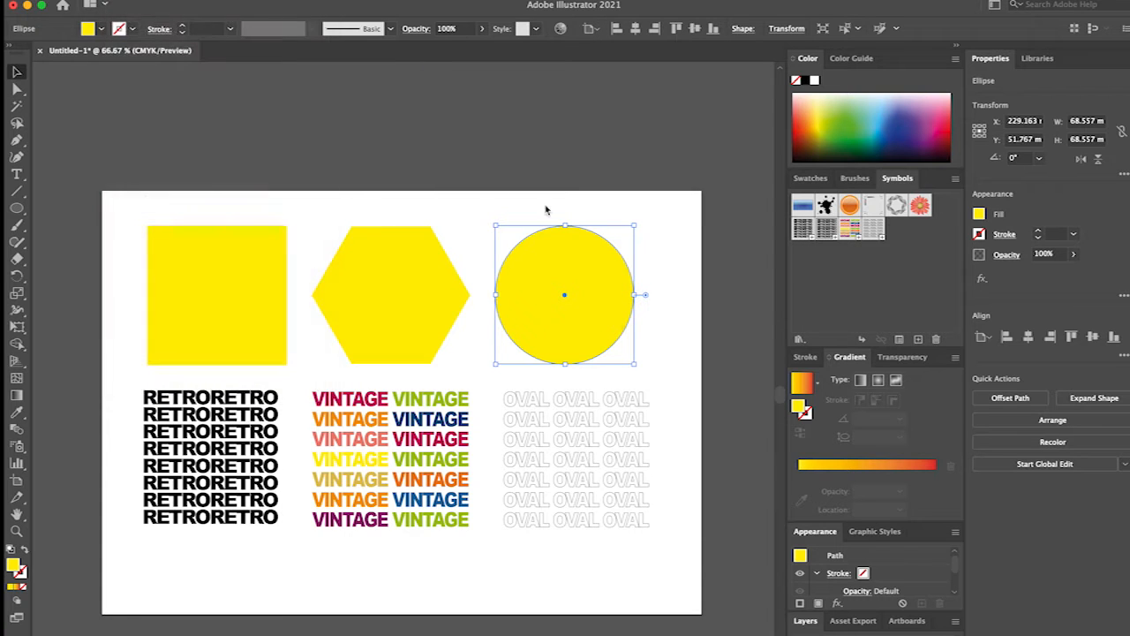
pyautogui.moveTo(703, 264); pyautogui.dragTo(830, 117)
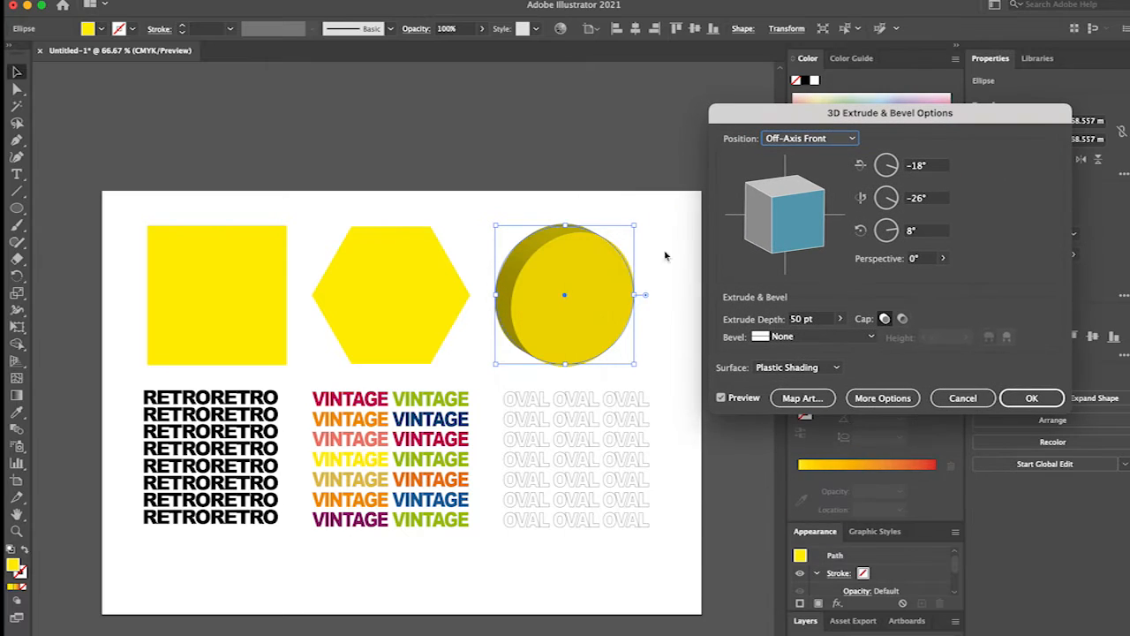
pyautogui.click(839, 320)
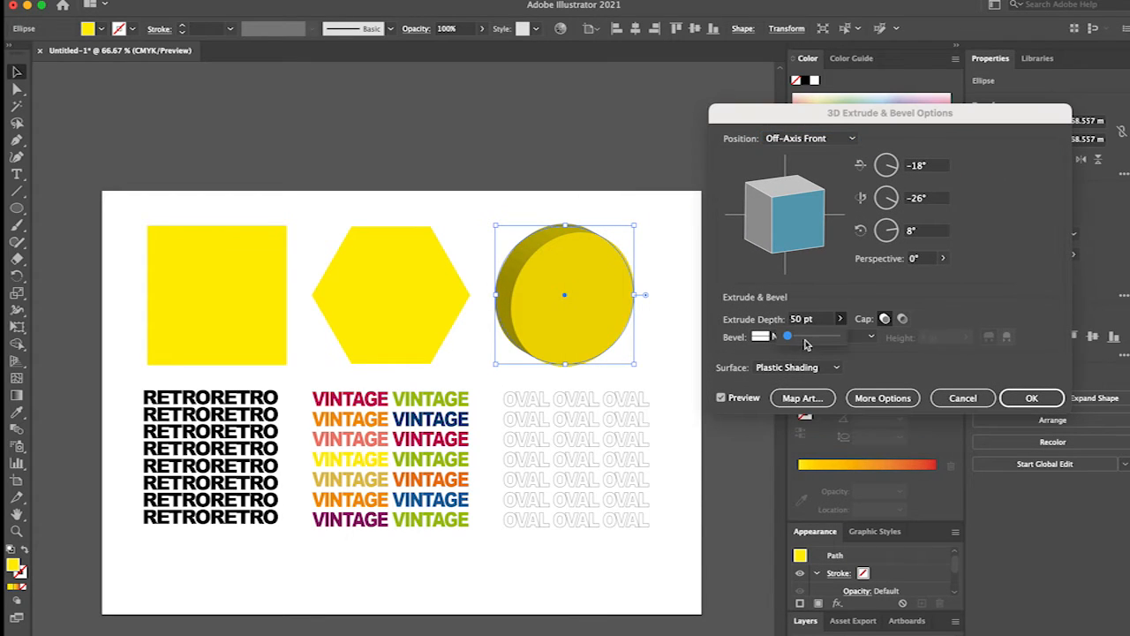
pyautogui.moveTo(793, 340); pyautogui.dragTo(791, 337)
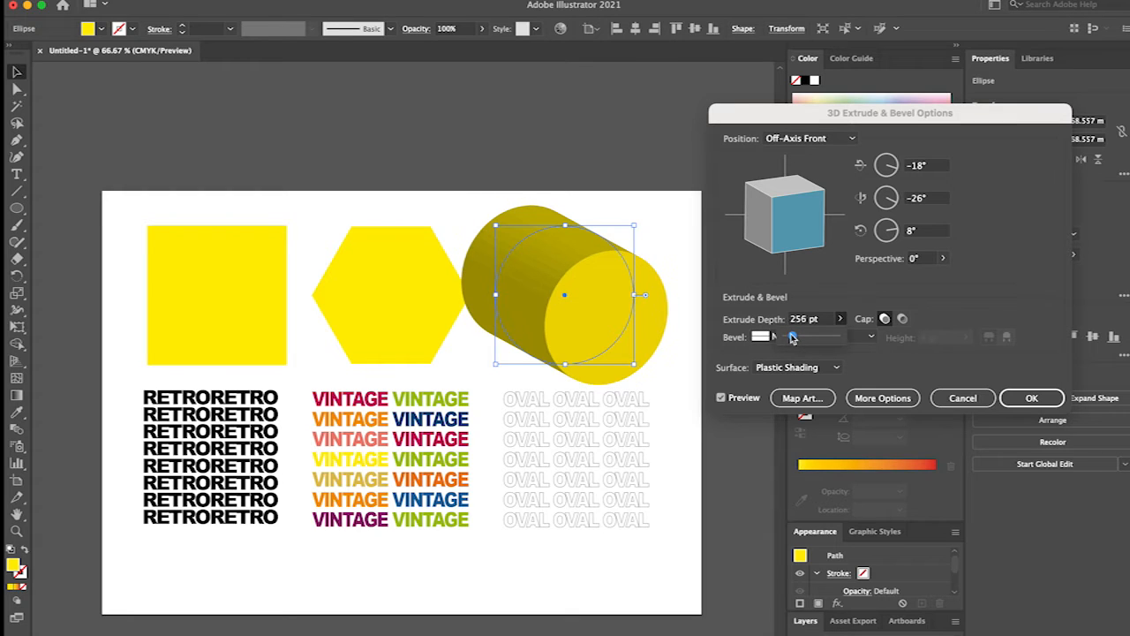
# Preview the circle's extrusion as Isometric Left and Isometric Right, set it to Isometric Top, and set the extrude depth to 176 pt.
pyautogui.click(800, 142)
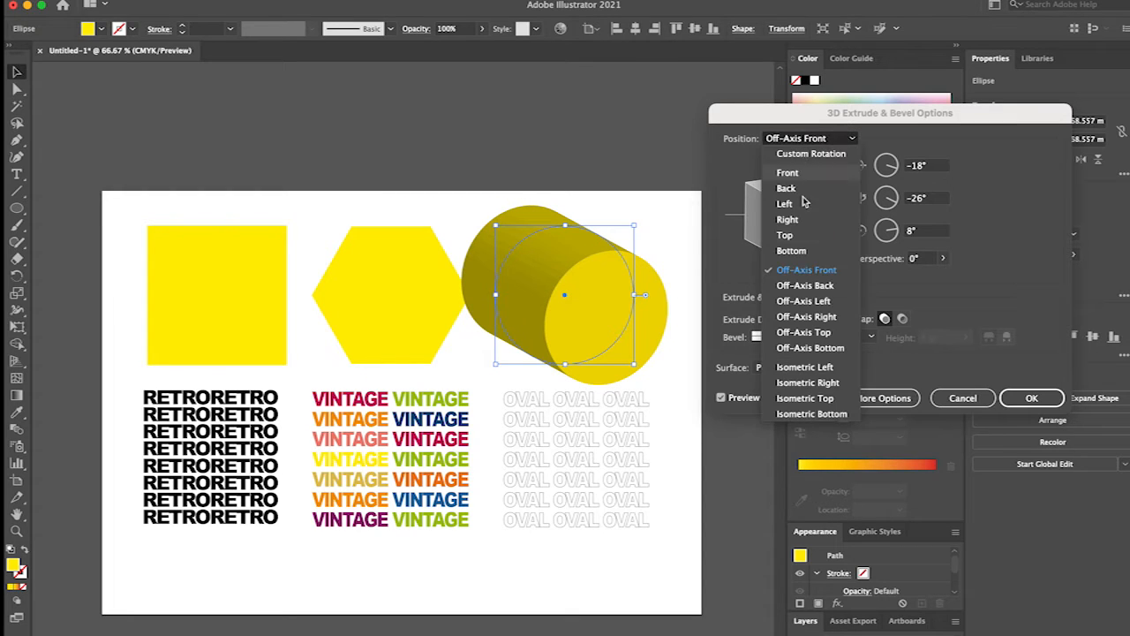
pyautogui.click(815, 368)
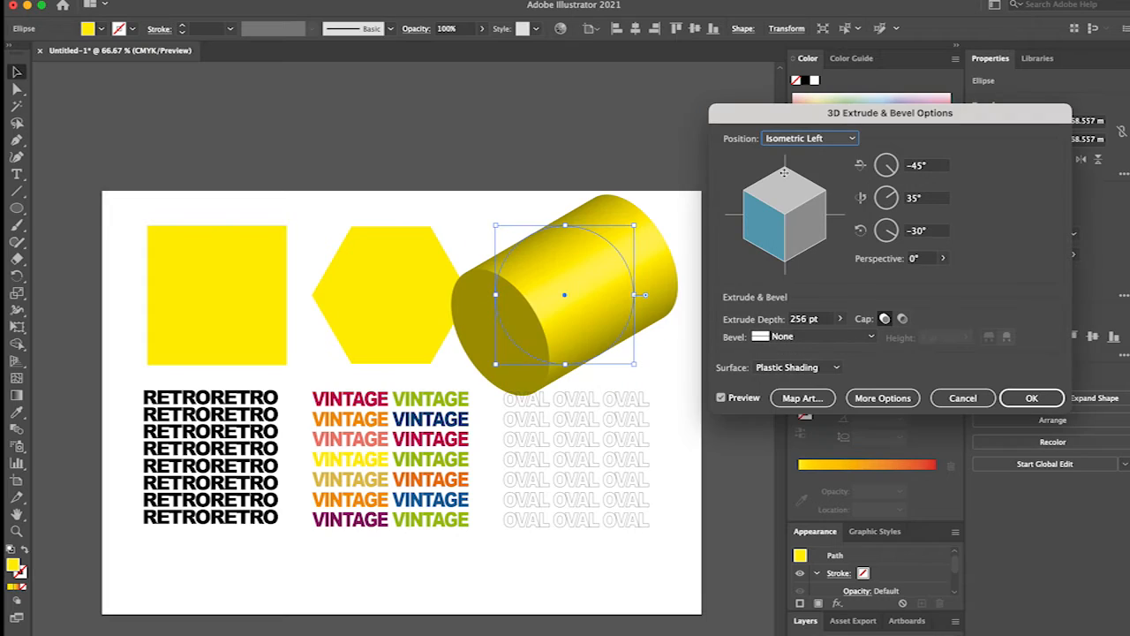
pyautogui.click(796, 142)
pyautogui.click(805, 383)
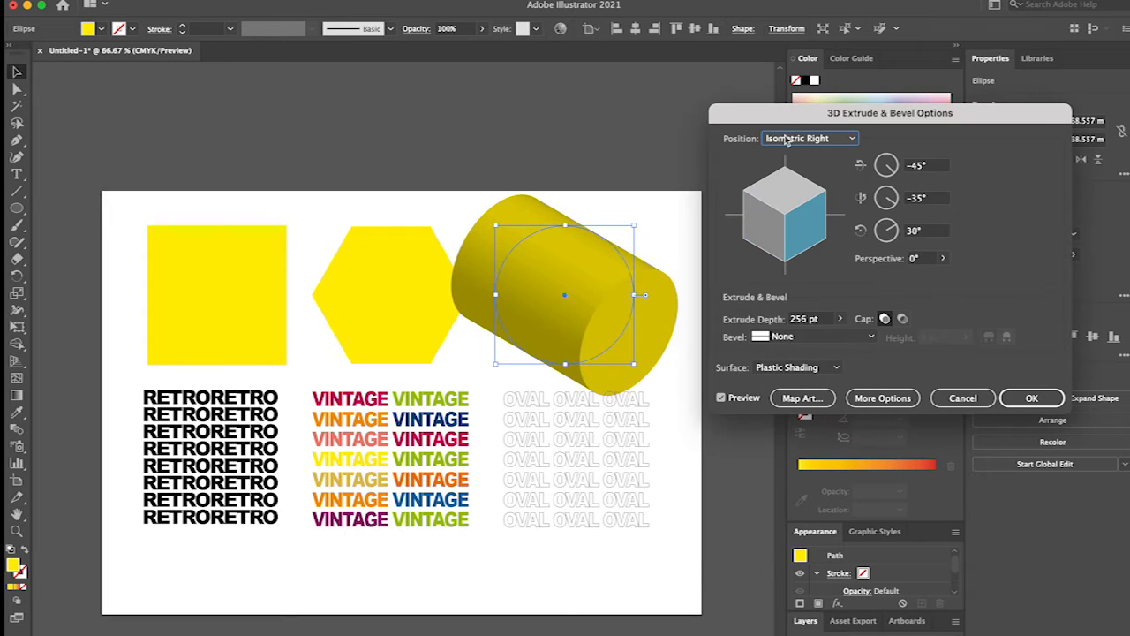
pyautogui.click(785, 139)
pyautogui.click(812, 399)
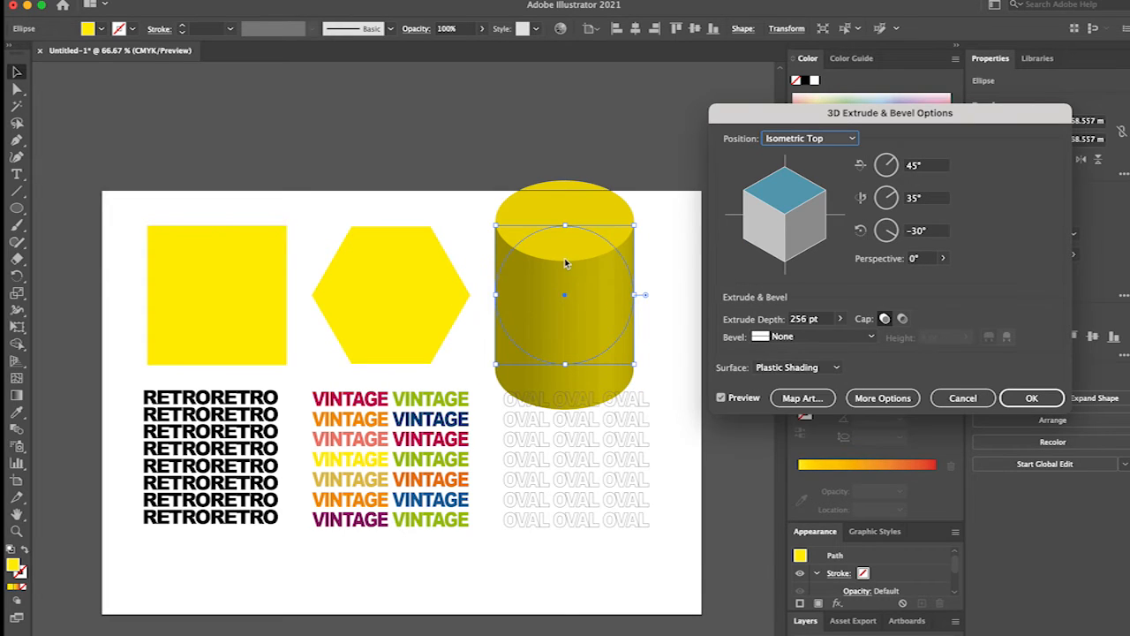
pyautogui.click(842, 317)
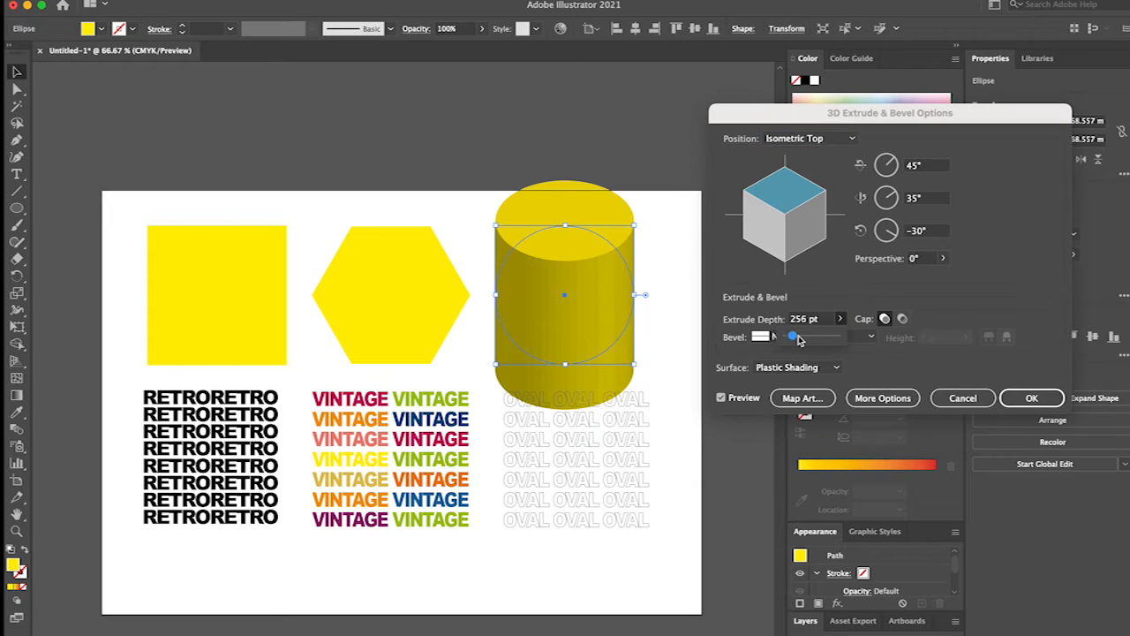
pyautogui.moveTo(793, 341); pyautogui.dragTo(791, 340)
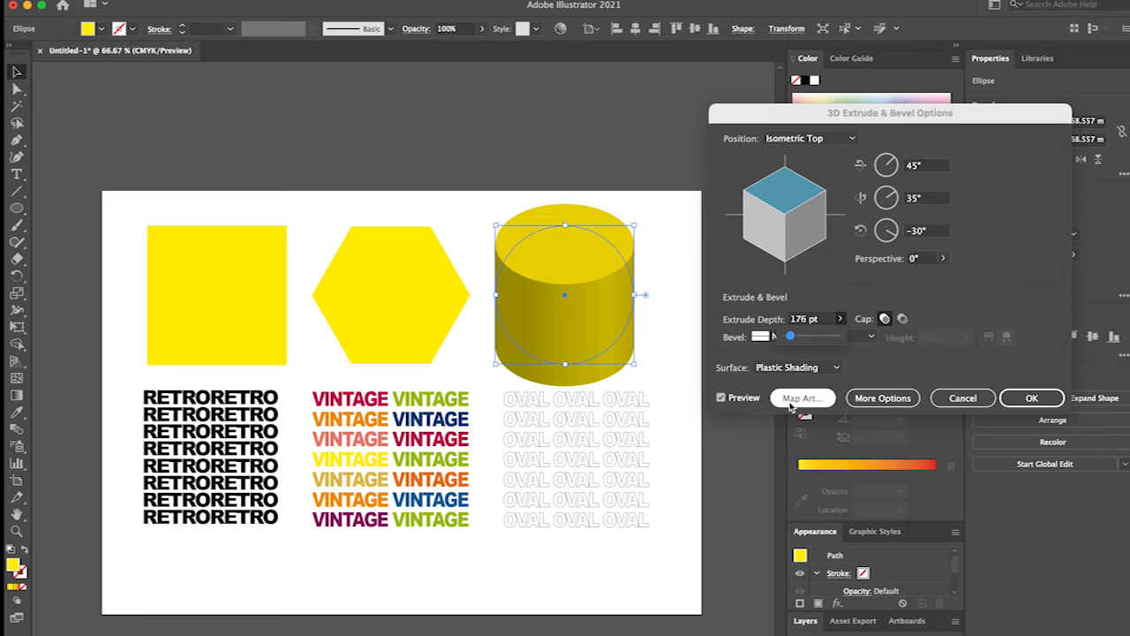
# Show the extended 3D options for the circle's extrusion, start mapping art onto it and turn on Shade Artwork.
pyautogui.click(872, 400)
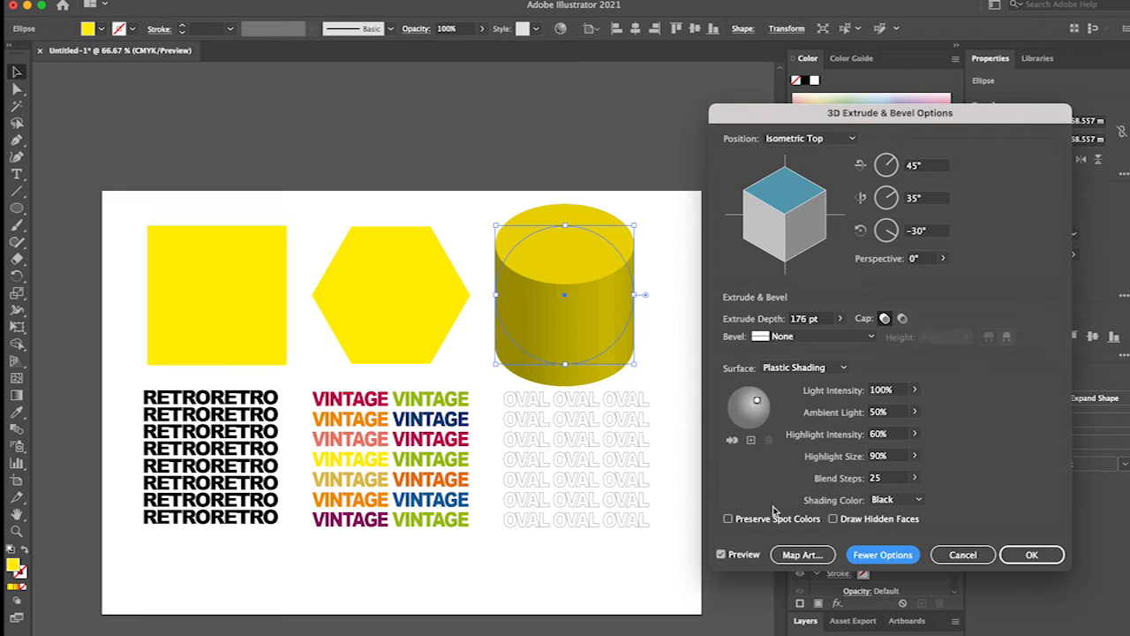
pyautogui.click(792, 556)
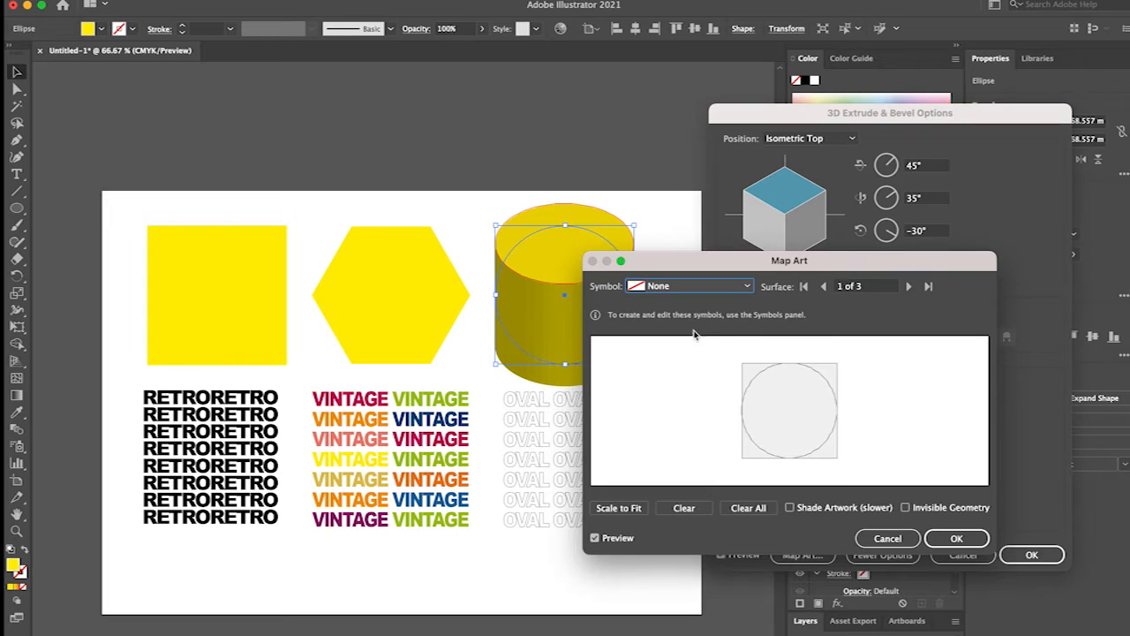
pyautogui.click(791, 509)
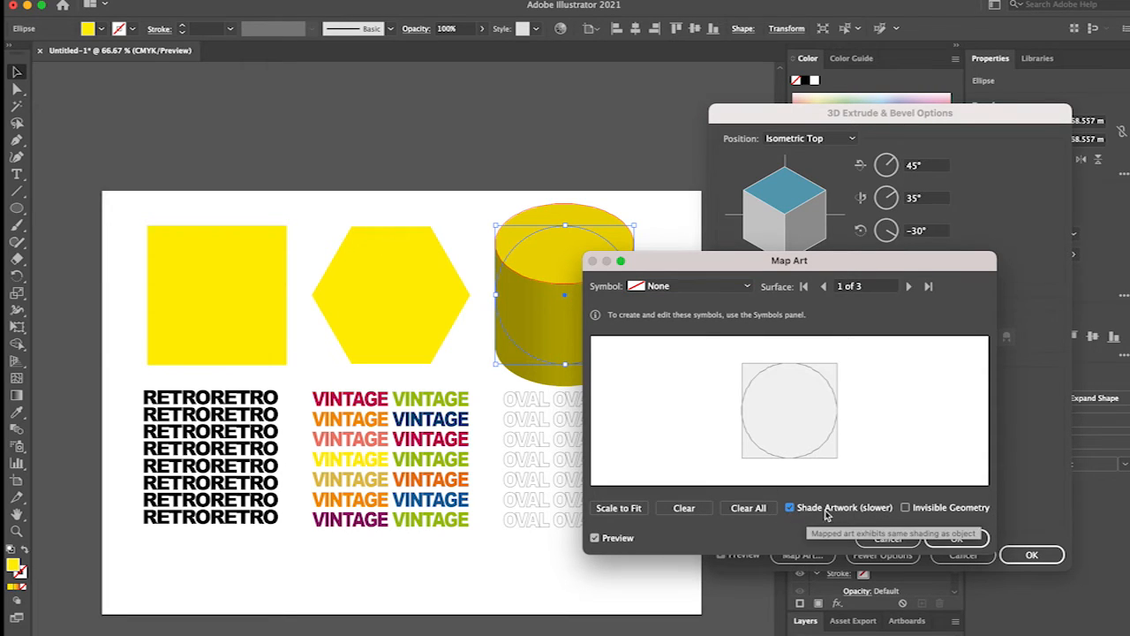
# Map the OVAL symbol onto the cylinder's curved side, surface 3 of 3, and reposition and enlarge it to span the light visible area.
pyautogui.click(908, 286)
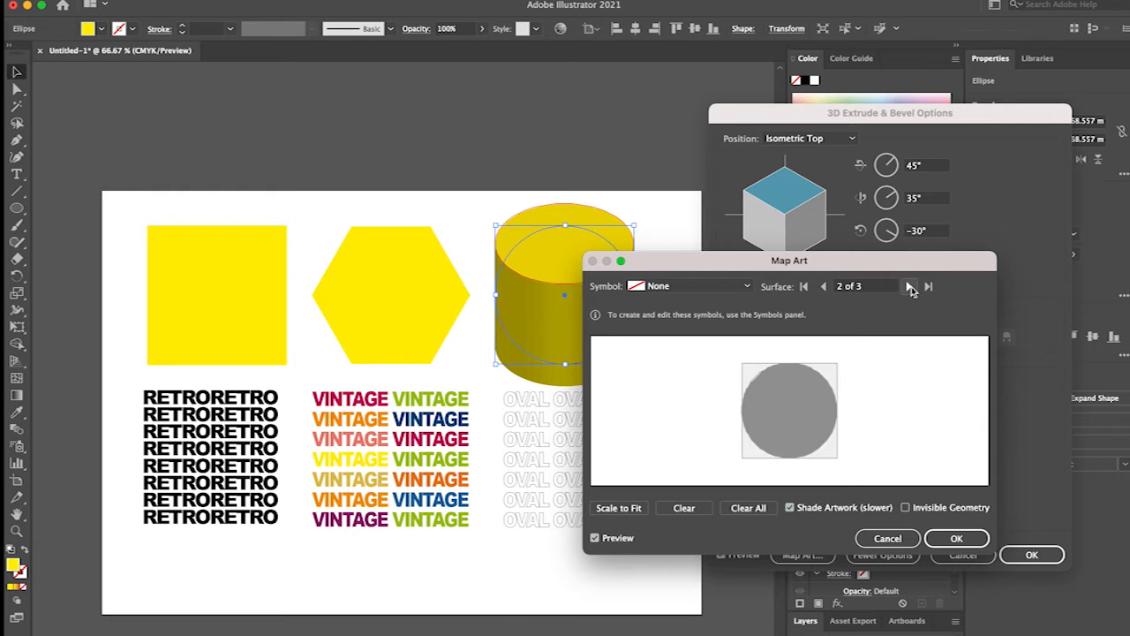
pyautogui.click(910, 287)
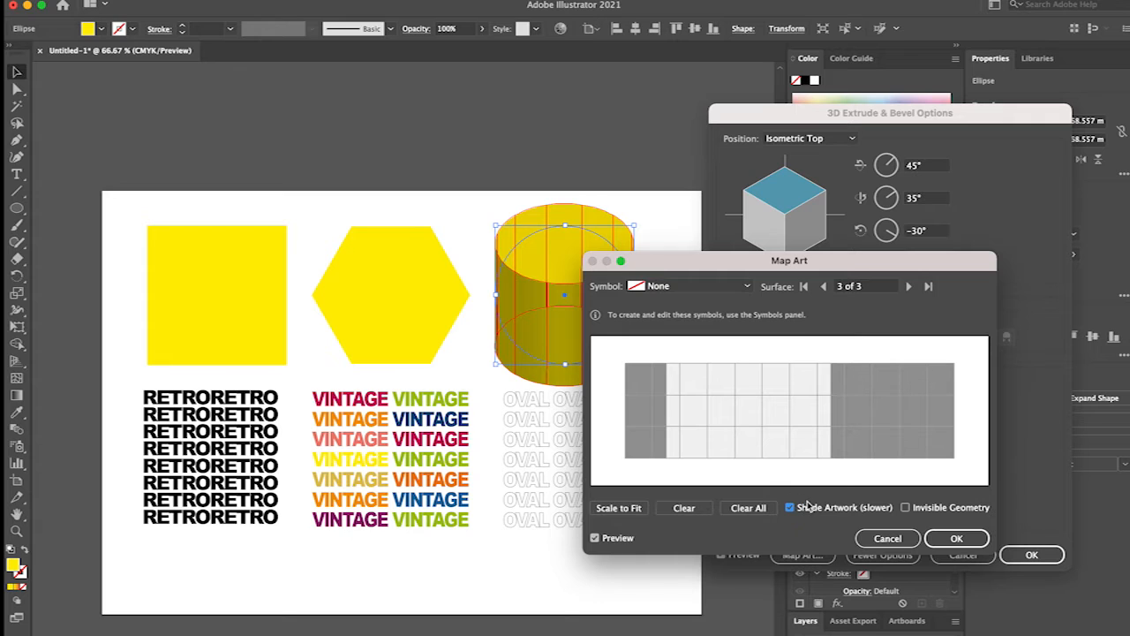
pyautogui.moveTo(824, 305); pyautogui.dragTo(954, 389)
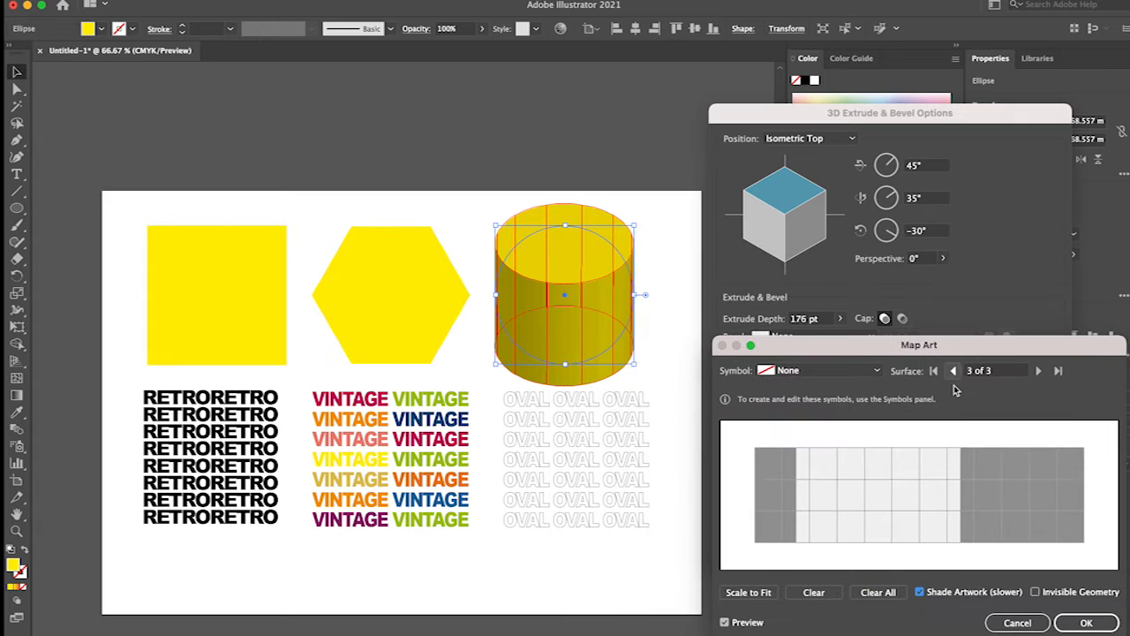
pyautogui.click(952, 371)
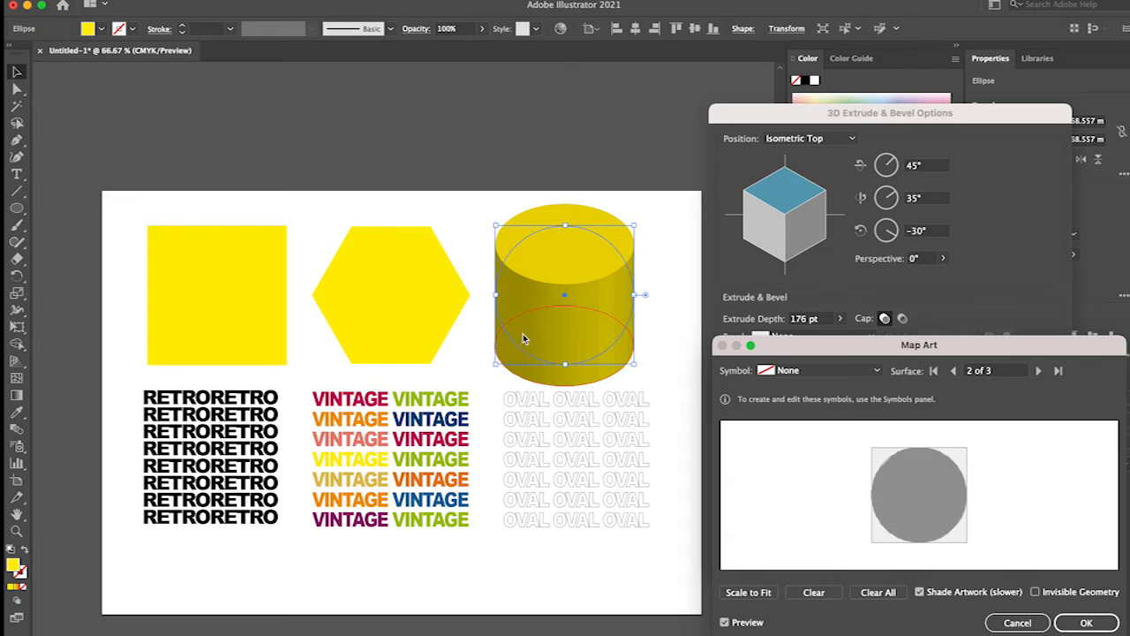
pyautogui.click(952, 370)
pyautogui.click(952, 372)
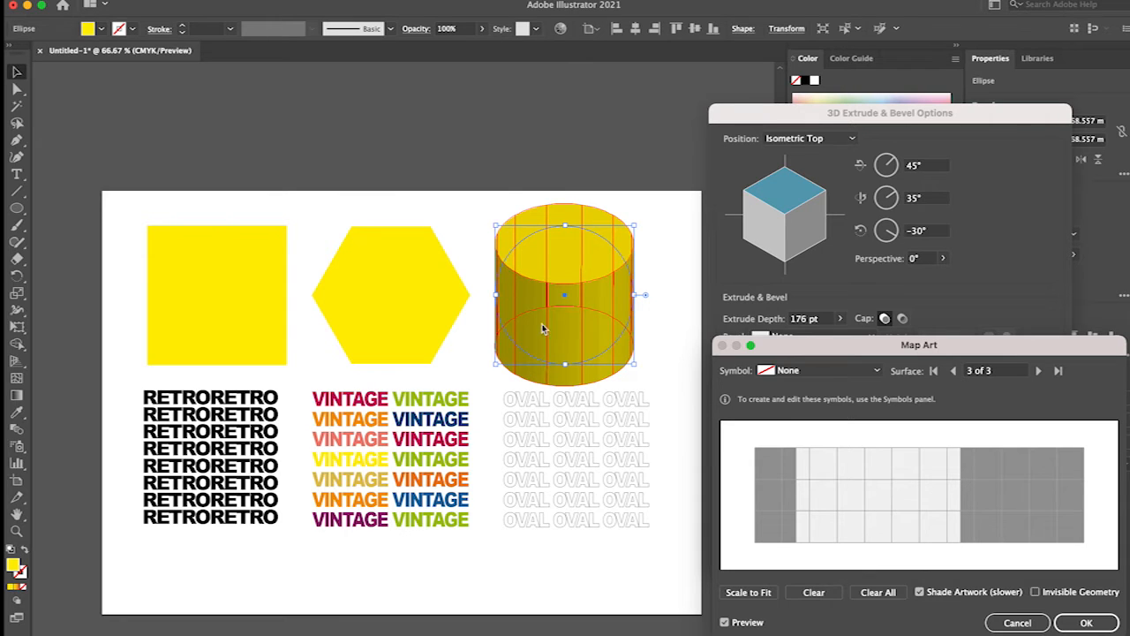
pyautogui.click(814, 372)
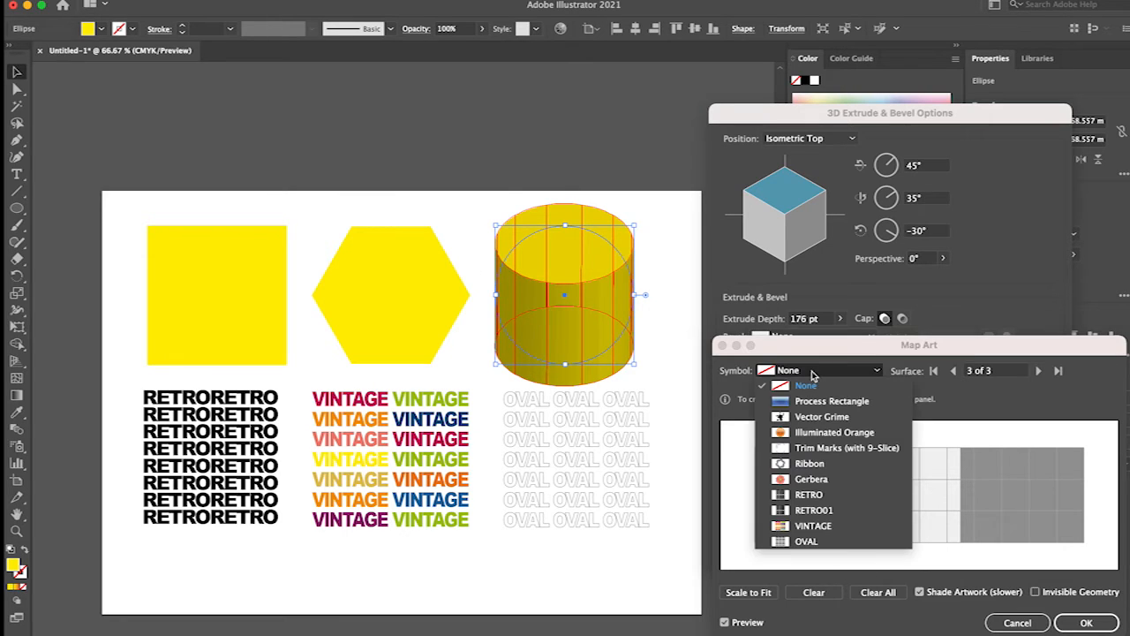
pyautogui.click(807, 541)
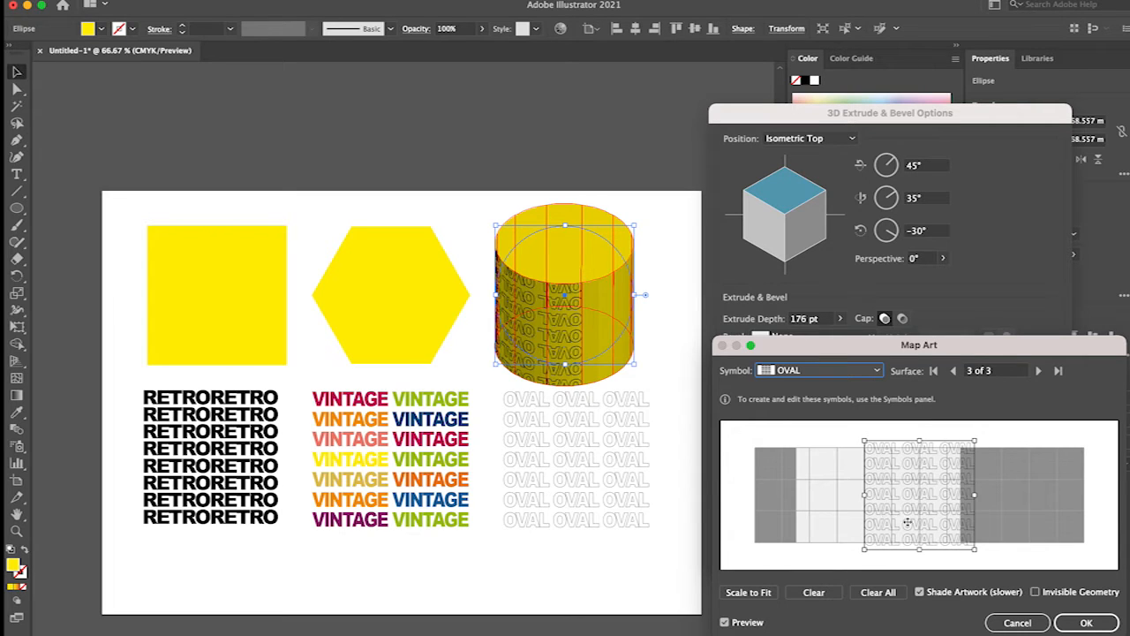
pyautogui.moveTo(907, 522); pyautogui.dragTo(838, 510)
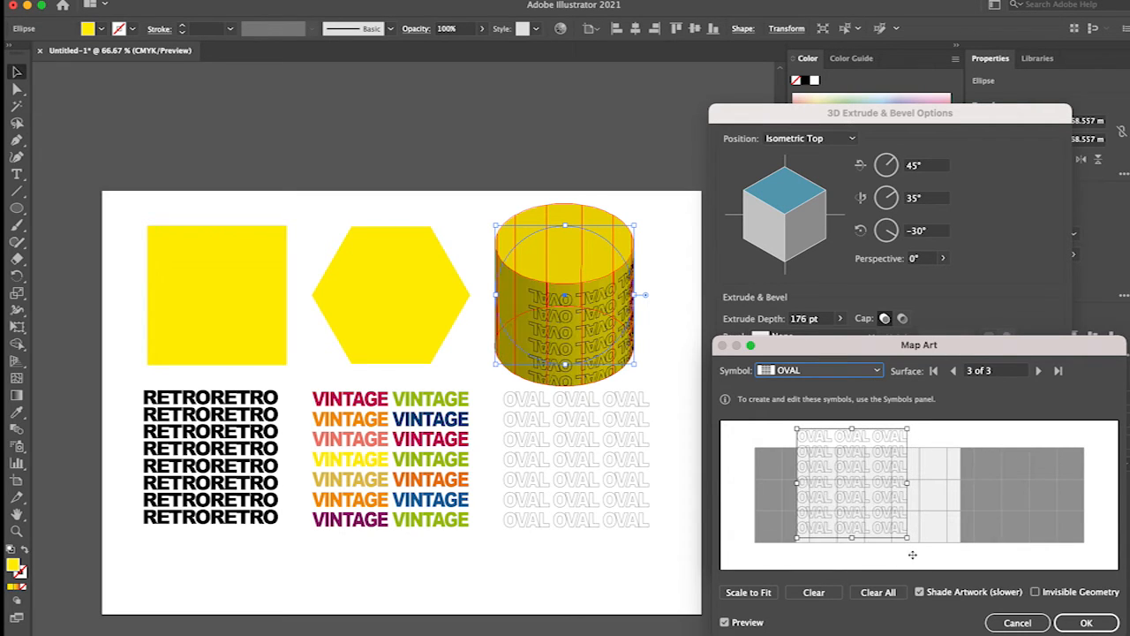
pyautogui.moveTo(909, 540); pyautogui.dragTo(959, 560)
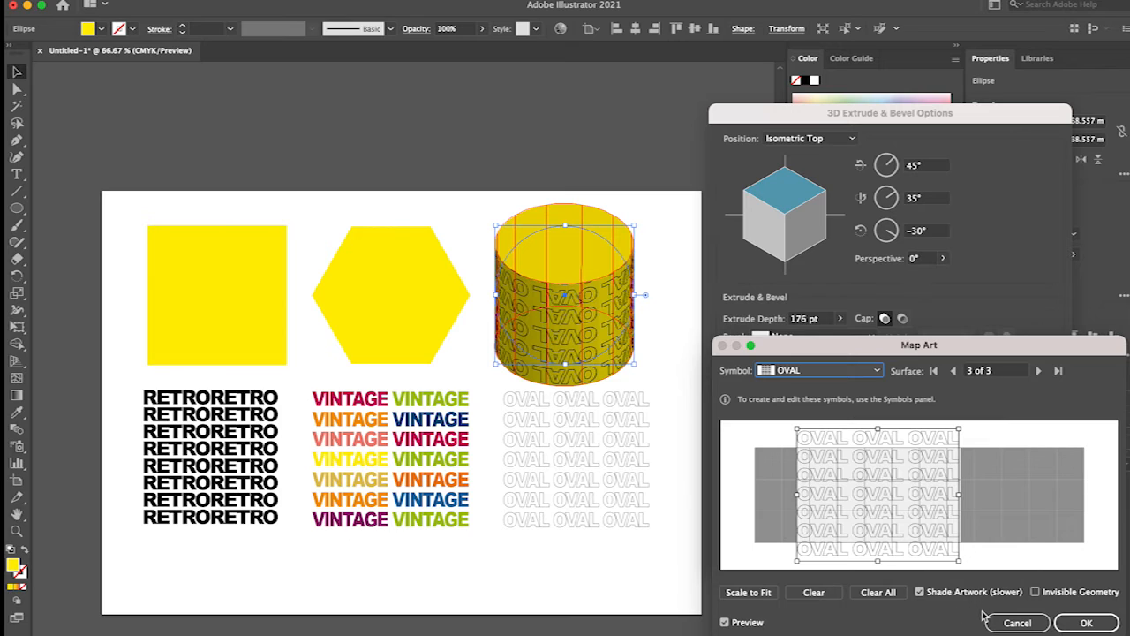
# Compare the mapped art with and without Shade Artwork, keep it on, enable Invisible Geometry and accept the mapping.
pyautogui.click(919, 591)
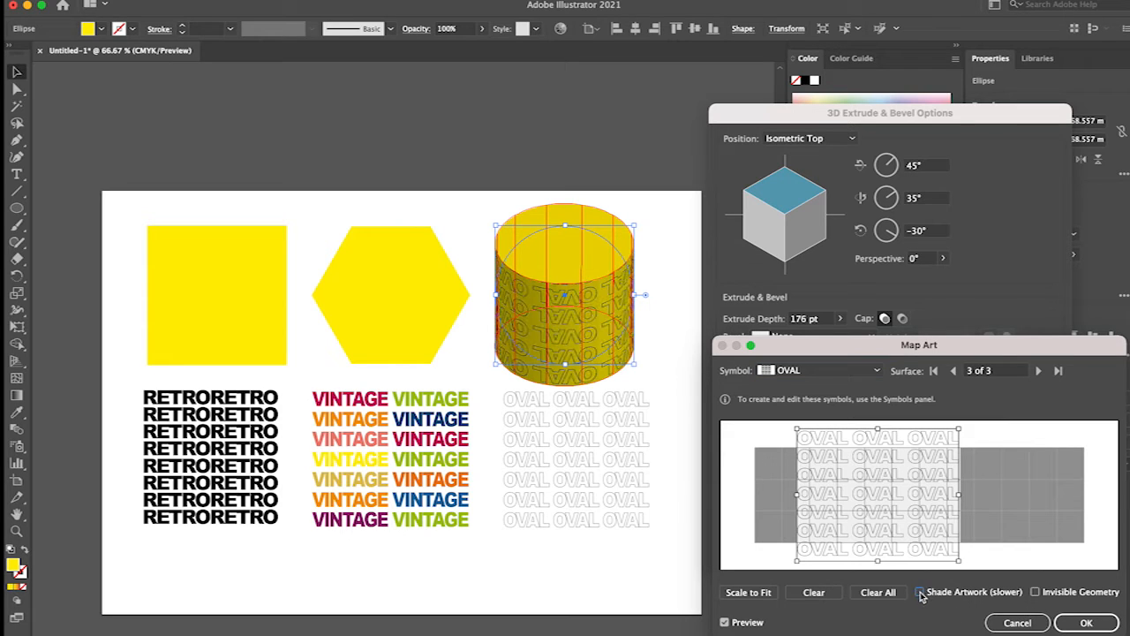
pyautogui.click(921, 594)
pyautogui.click(920, 592)
pyautogui.click(935, 598)
pyautogui.click(1035, 593)
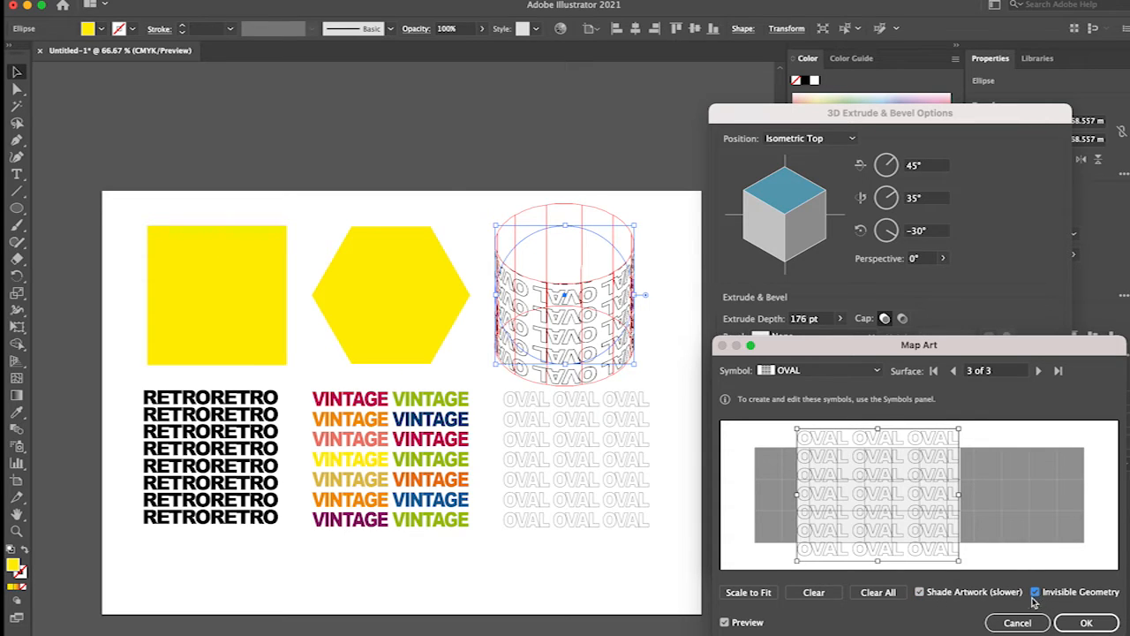
pyautogui.click(1088, 623)
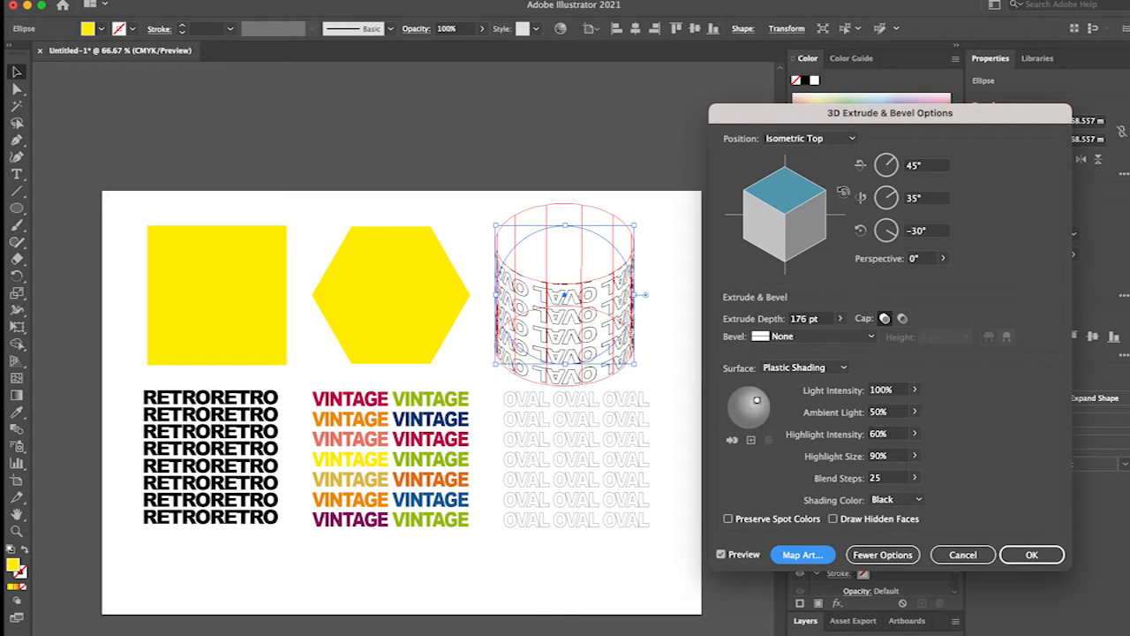
# Rotate the OVAL cylinder to a custom position of 95°, 57° and 18°, increase its extrude depth and apply the effect.
pyautogui.moveTo(808, 217); pyautogui.dragTo(791, 216)
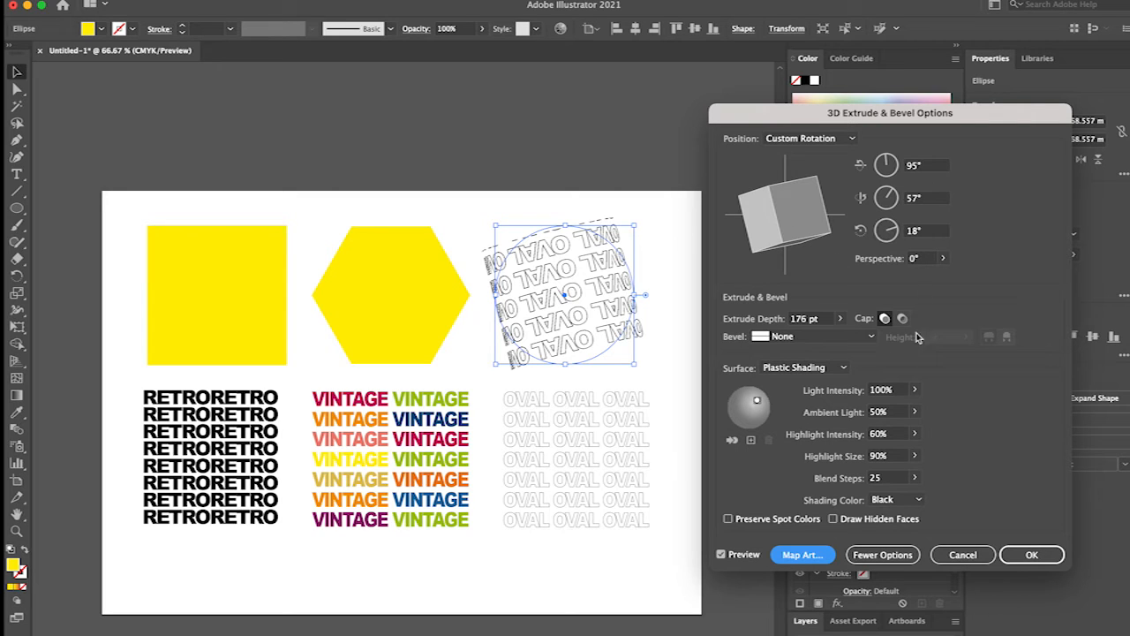
pyautogui.click(839, 318)
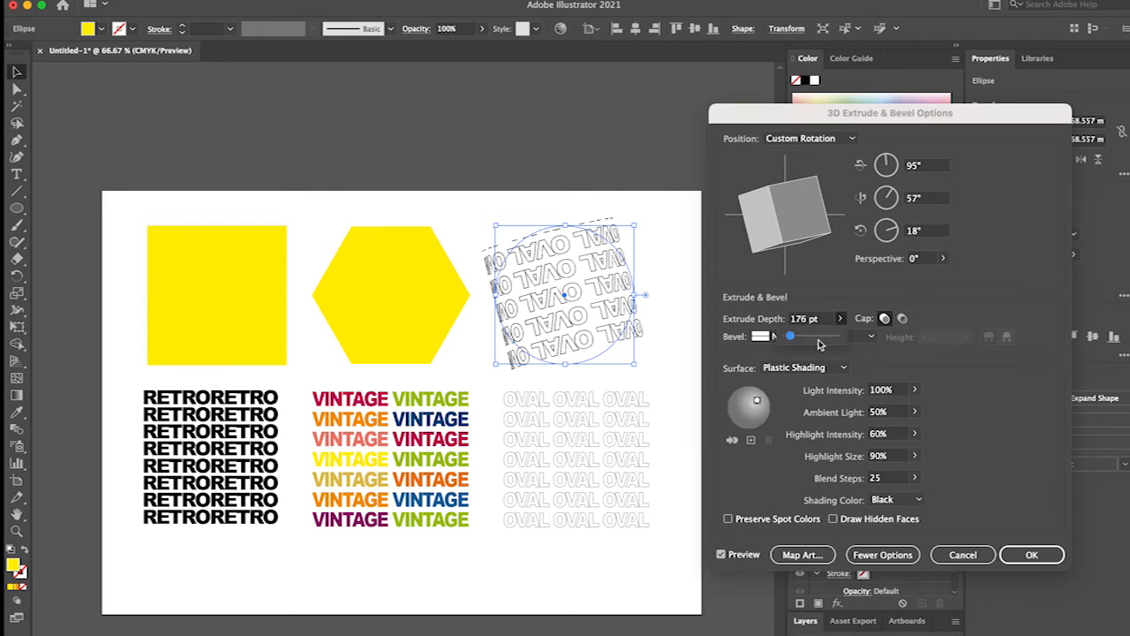
pyautogui.moveTo(795, 341)
pyautogui.mouseDown()
pyautogui.moveTo(804, 341)
pyautogui.moveTo(790, 339)
pyautogui.mouseUp()
pyautogui.click(1031, 554)
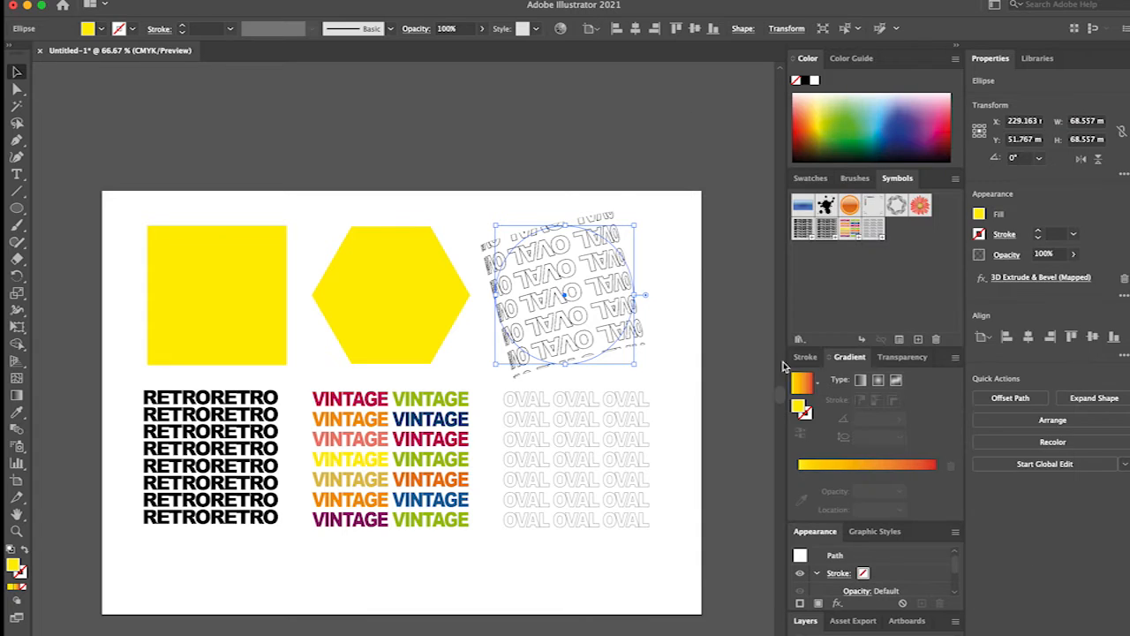
# Shift the OVAL cylinder and the outlined OVAL text block below it slightly to the right on the artboard.
pyautogui.click(656, 253)
pyautogui.moveTo(593, 340); pyautogui.dragTo(605, 345)
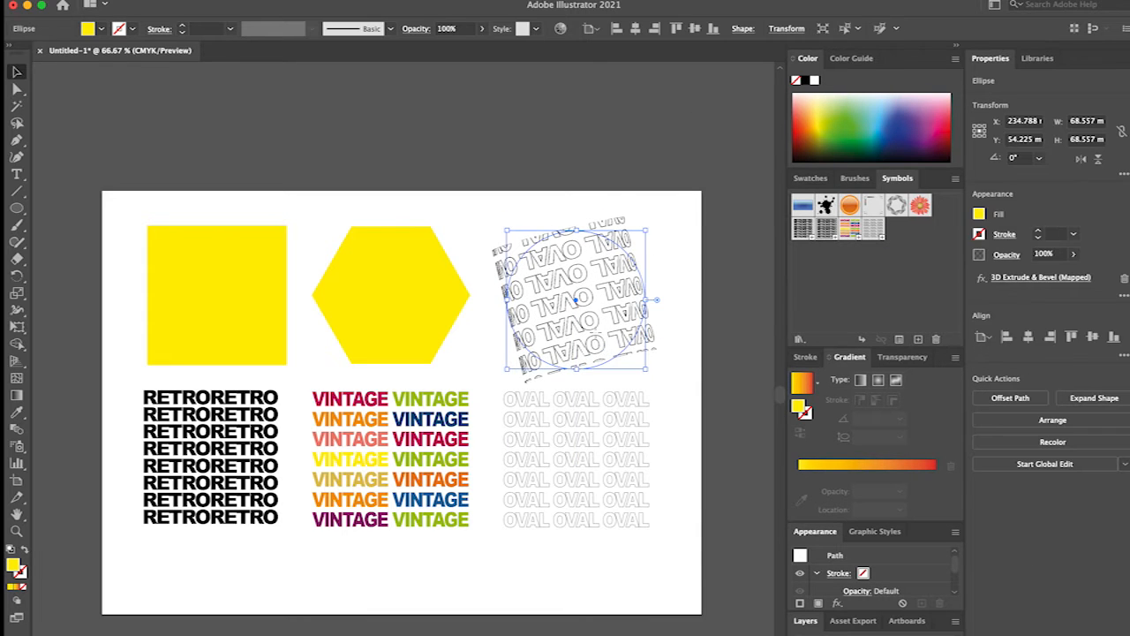
pyautogui.moveTo(598, 485); pyautogui.dragTo(601, 485)
pyautogui.moveTo(562, 305); pyautogui.dragTo(556, 300)
# Give the yellow square a 3D Extrude & Bevel effect in the Off-Axis Front position with an extrude depth of 128 pt.
pyautogui.click(188, 316)
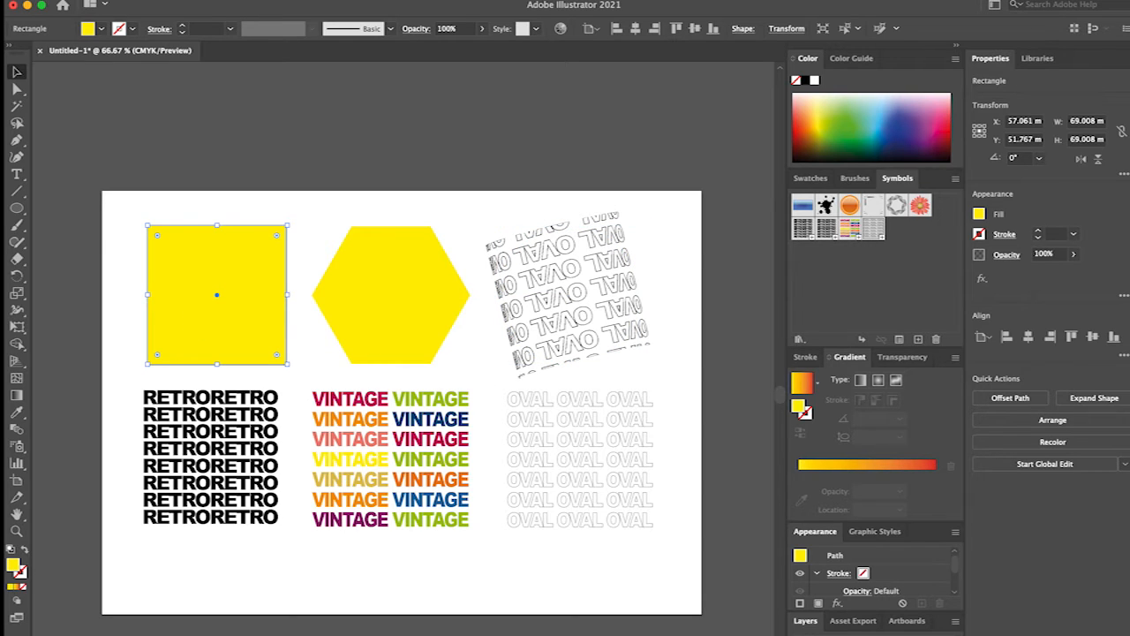
pyautogui.click(125, 0)
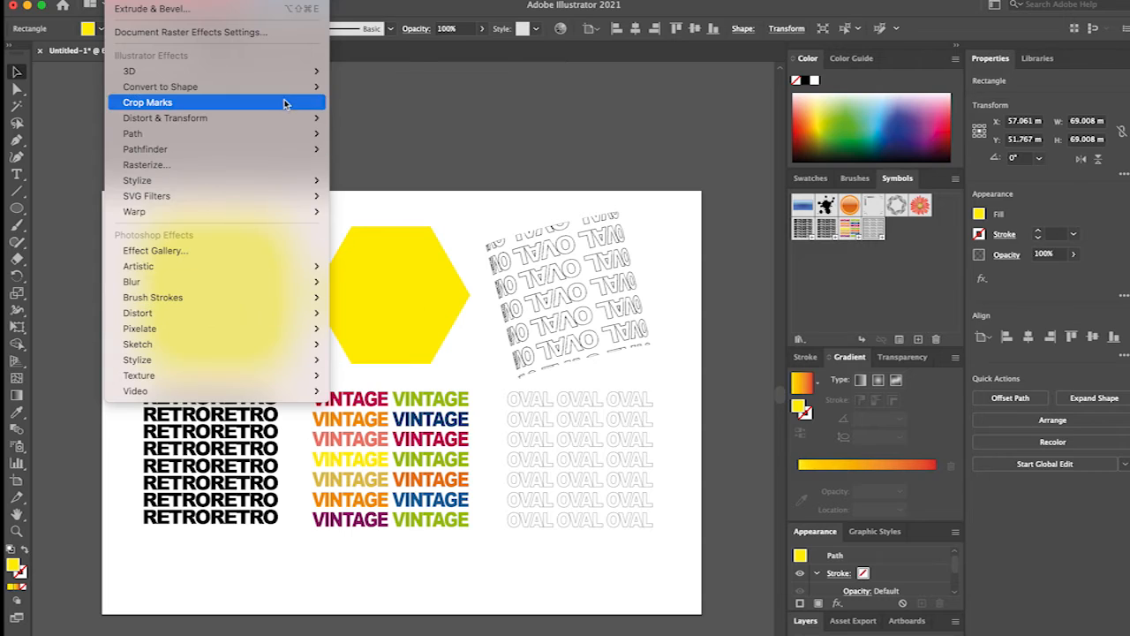
pyautogui.moveTo(302, 75)
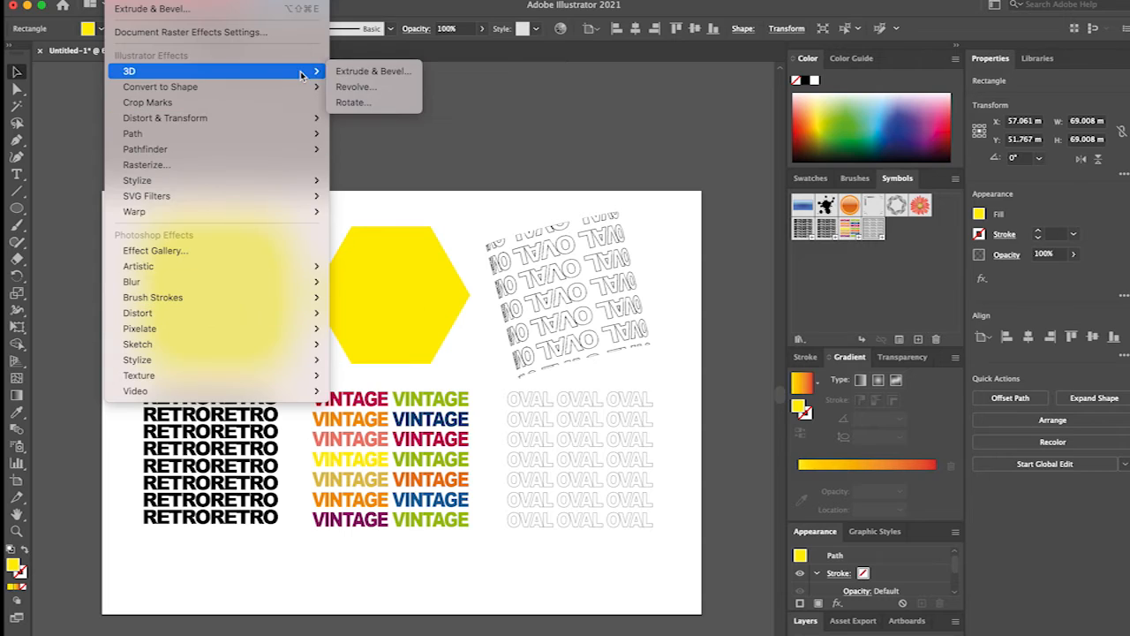
pyautogui.click(398, 78)
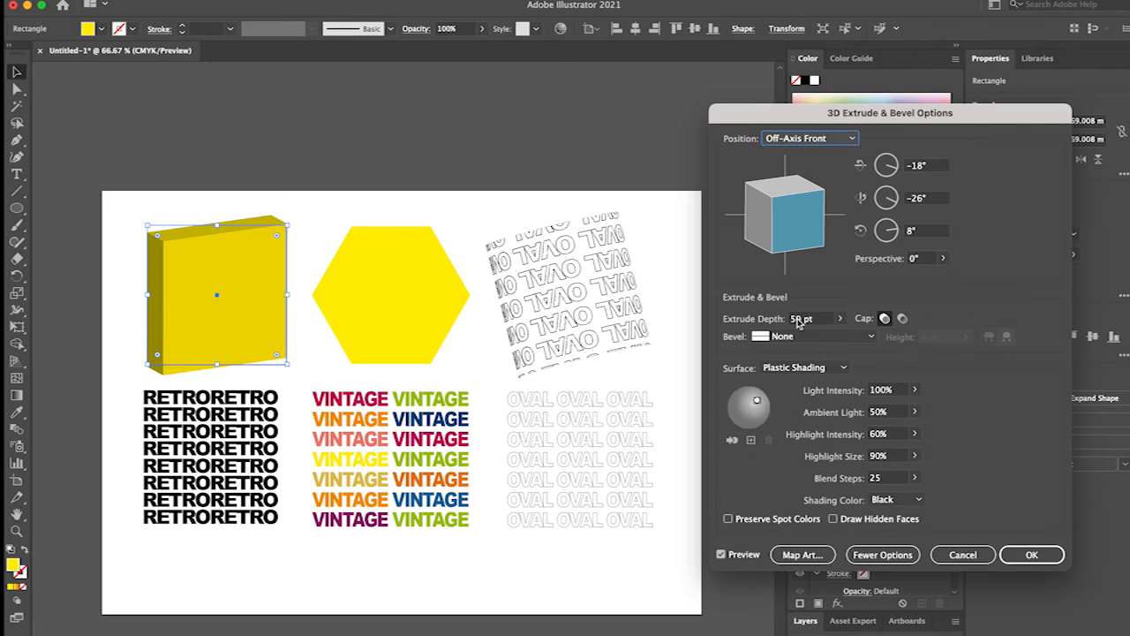
pyautogui.click(839, 322)
pyautogui.moveTo(785, 336); pyautogui.dragTo(790, 336)
# Preview the square's extrusion as Isometric Right, Isometric Top, Isometric Bottom, Front and Back.
pyautogui.click(837, 138)
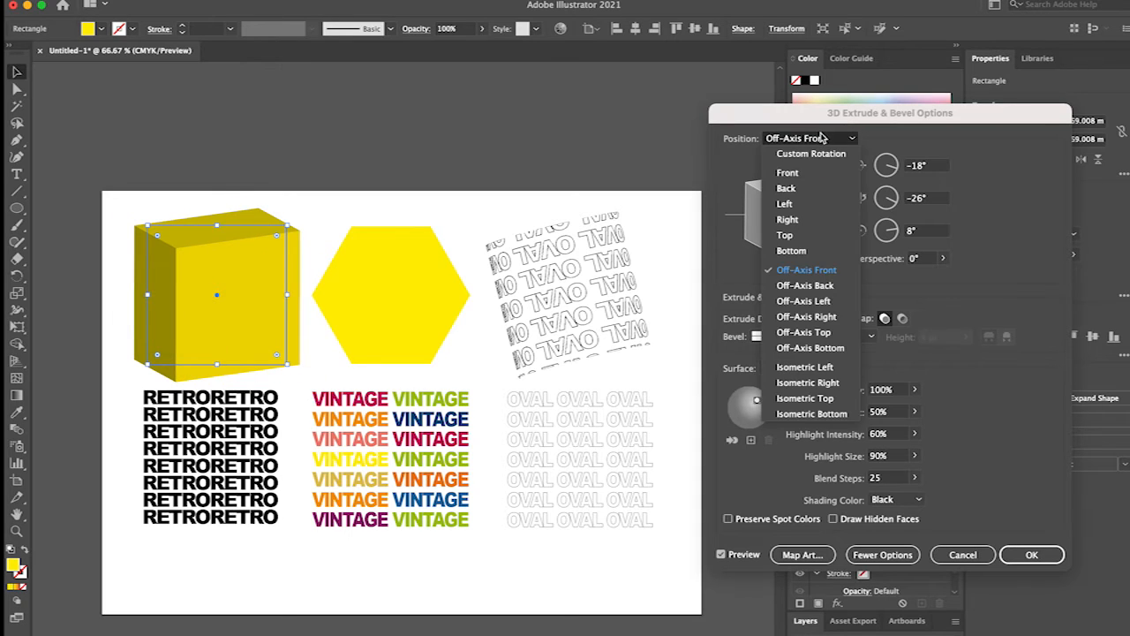
pyautogui.click(836, 383)
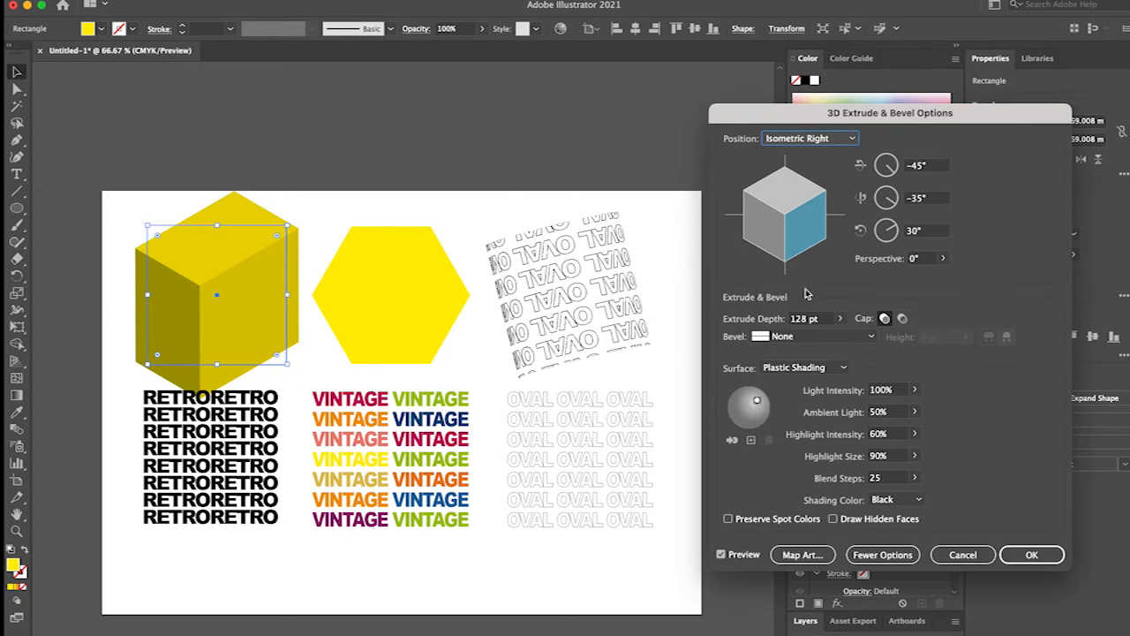
pyautogui.click(821, 142)
pyautogui.click(832, 398)
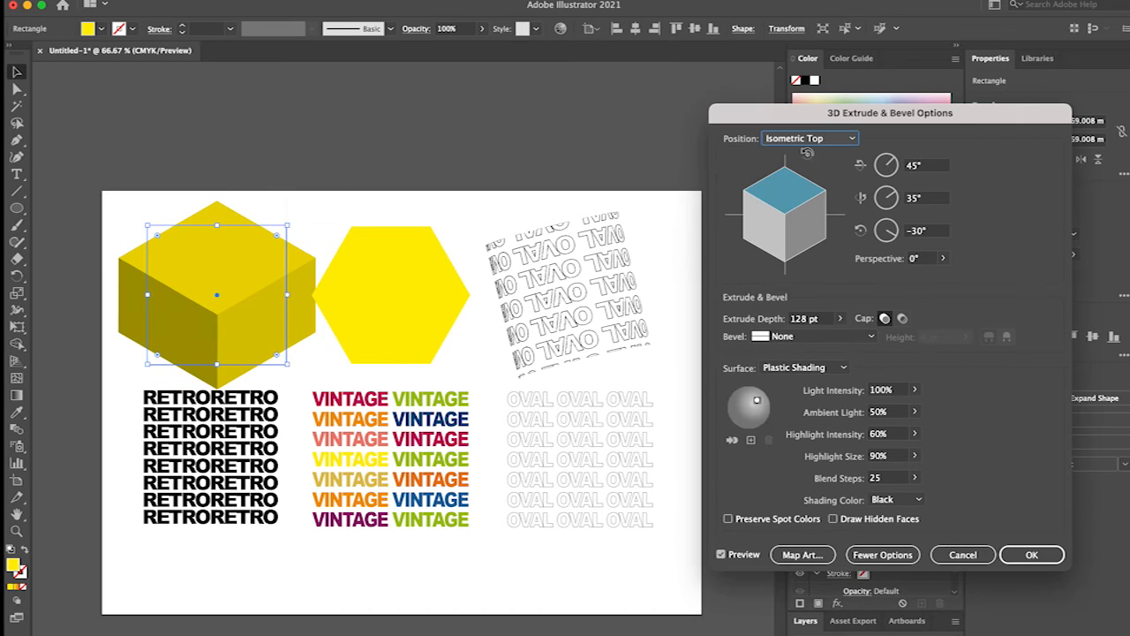
pyautogui.click(810, 142)
pyautogui.click(827, 415)
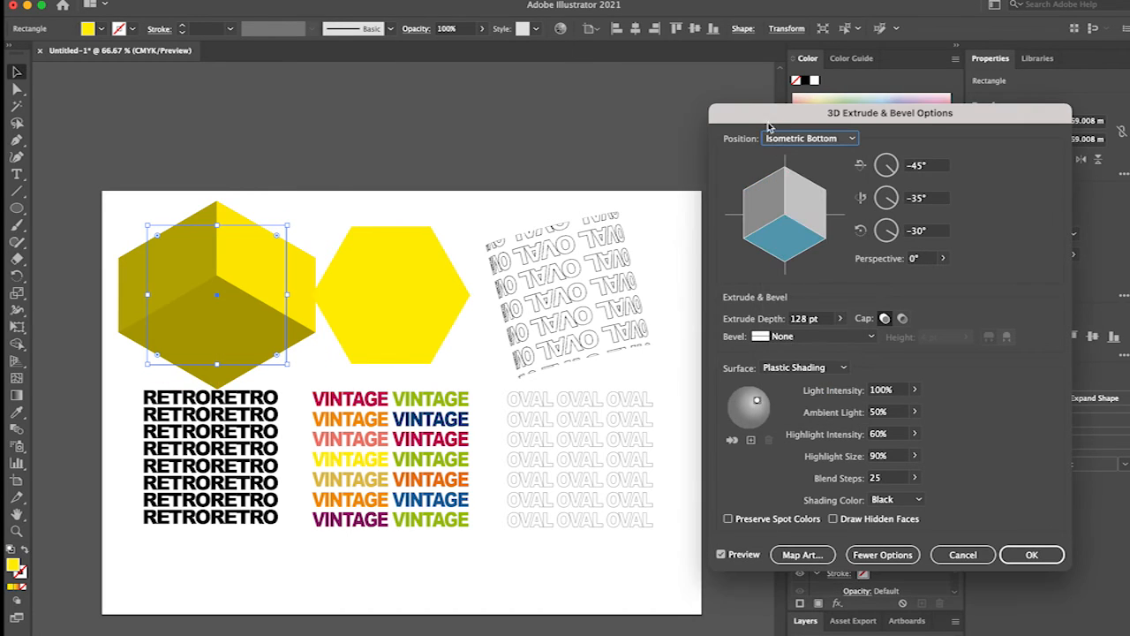
pyautogui.click(821, 142)
pyautogui.click(810, 173)
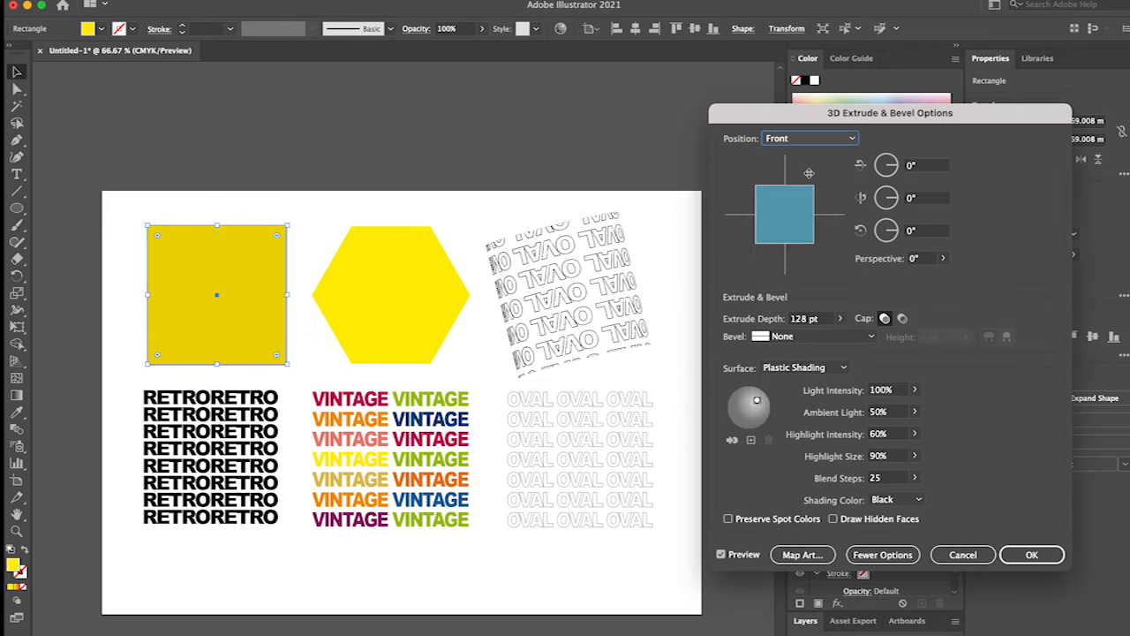
pyautogui.click(809, 142)
pyautogui.click(799, 191)
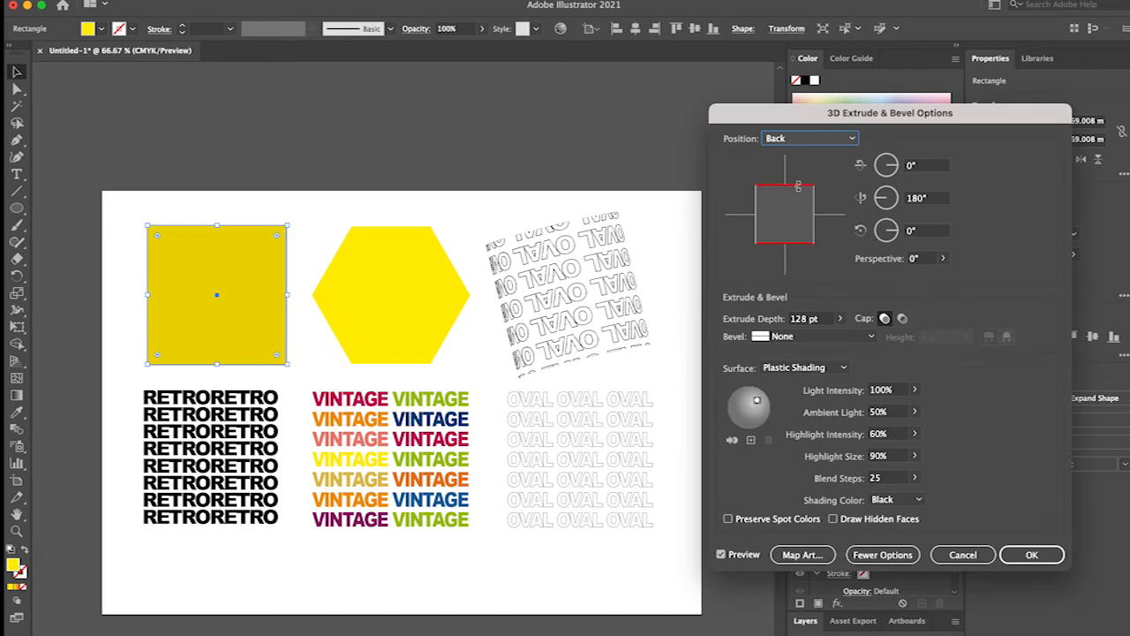
# Set the square's extrusion to the Off-Axis Front position and its extrude depth to 207 pt.
pyautogui.click(783, 139)
pyautogui.click(799, 271)
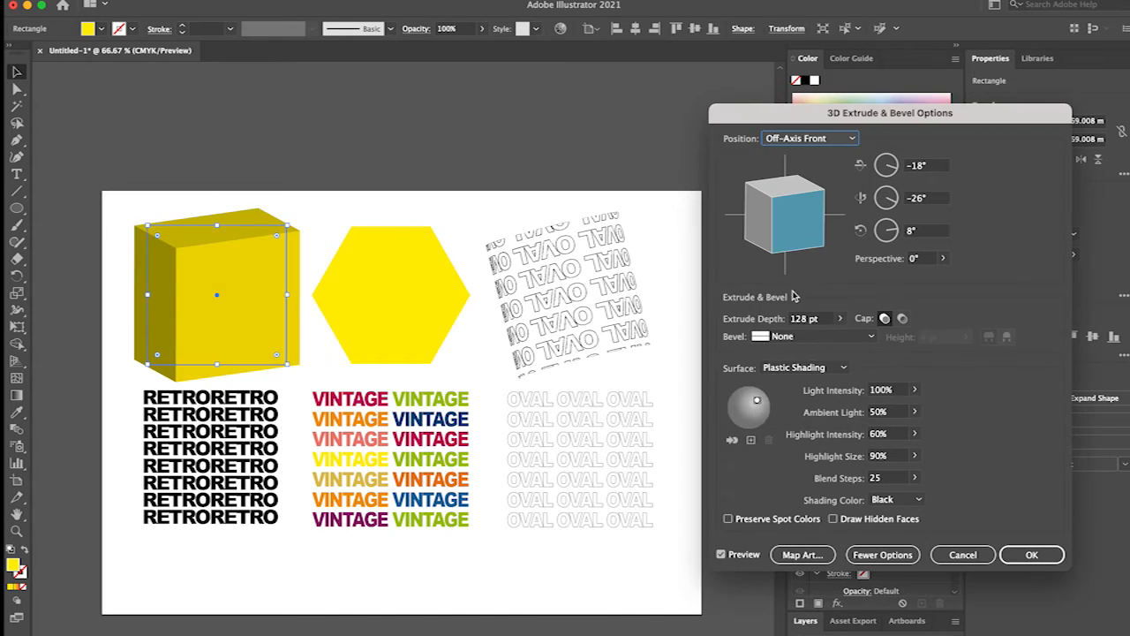
pyautogui.click(839, 317)
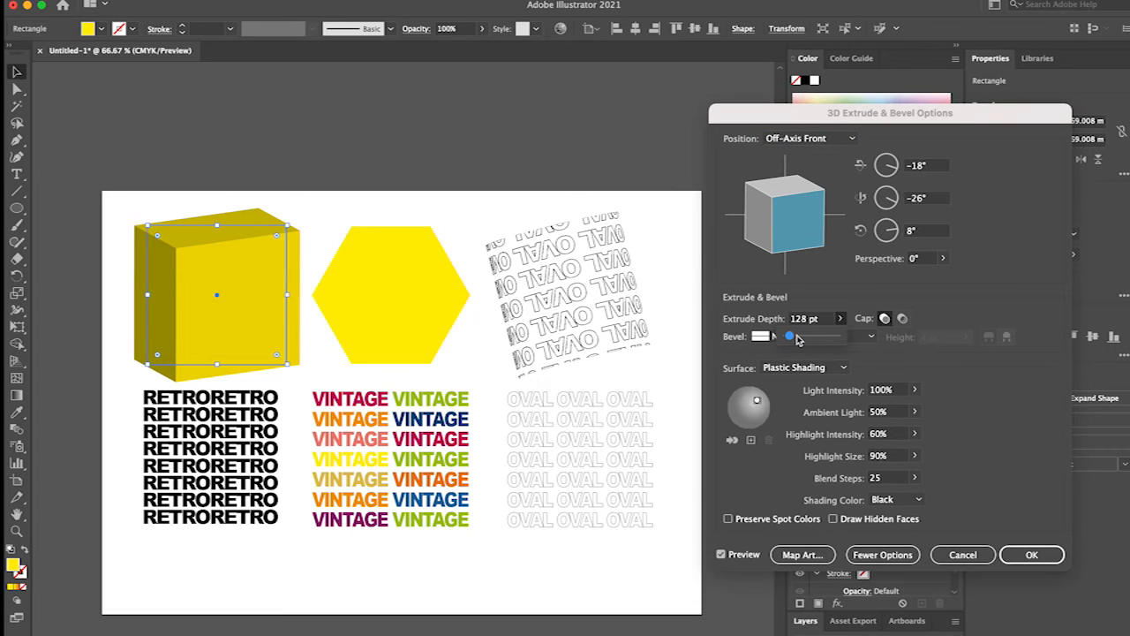
pyautogui.moveTo(797, 339); pyautogui.dragTo(791, 337)
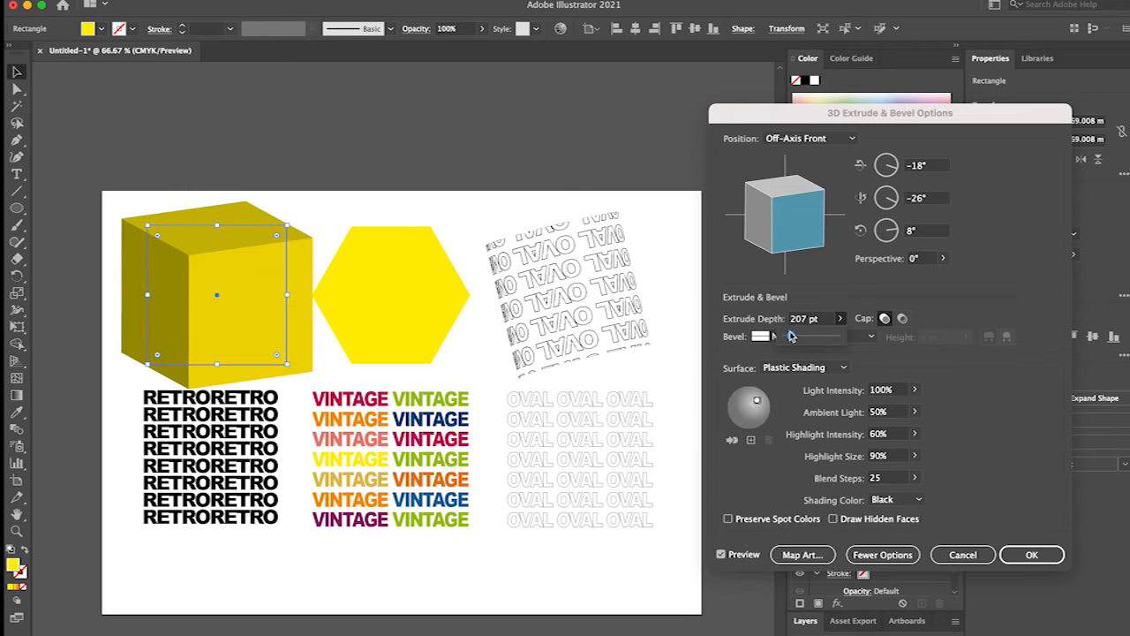
# Map the RETRO symbol onto the cube's front face, surface 1 of 6.
pyautogui.click(803, 554)
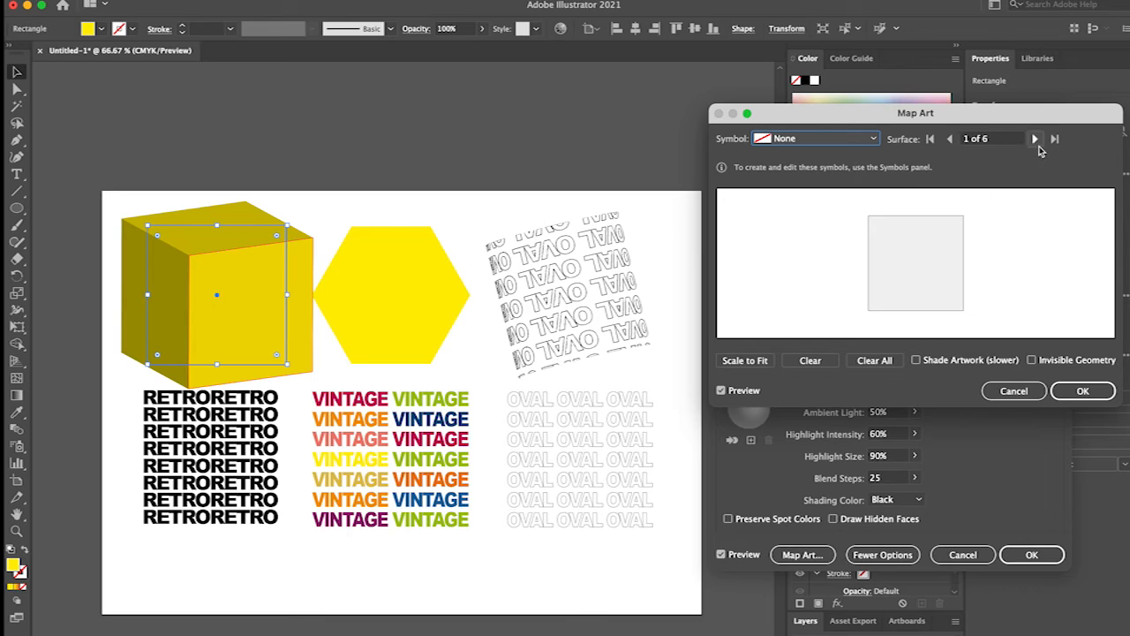
pyautogui.click(786, 142)
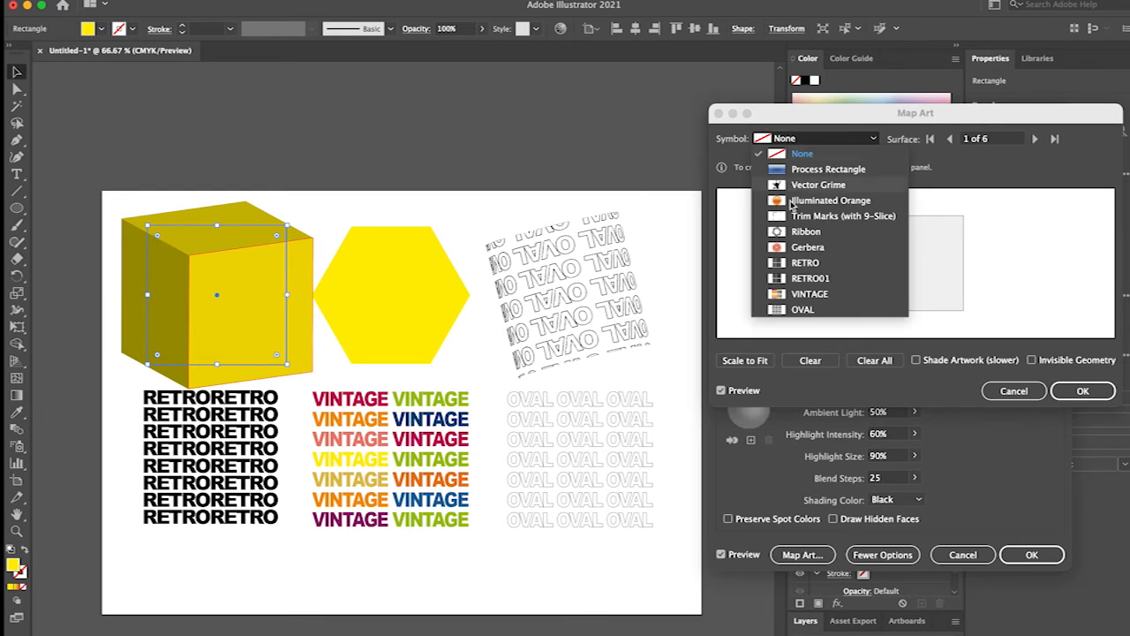
pyautogui.click(805, 263)
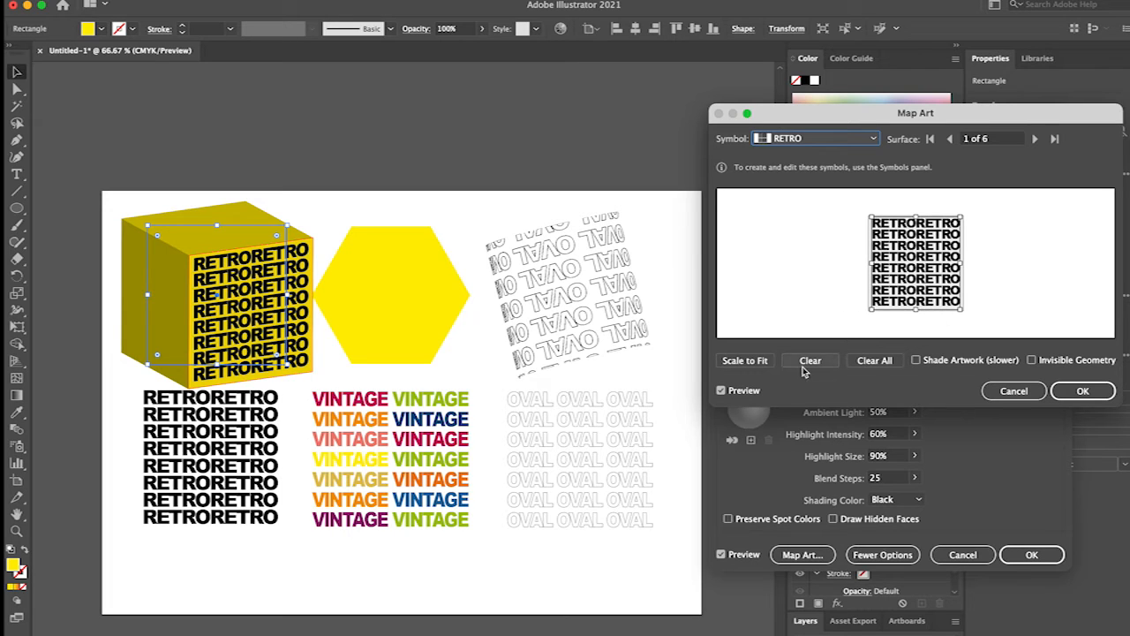
# Try scaling the RETRO artwork to fit the cube's front face, clear it and map the RETRO symbol again.
pyautogui.click(742, 361)
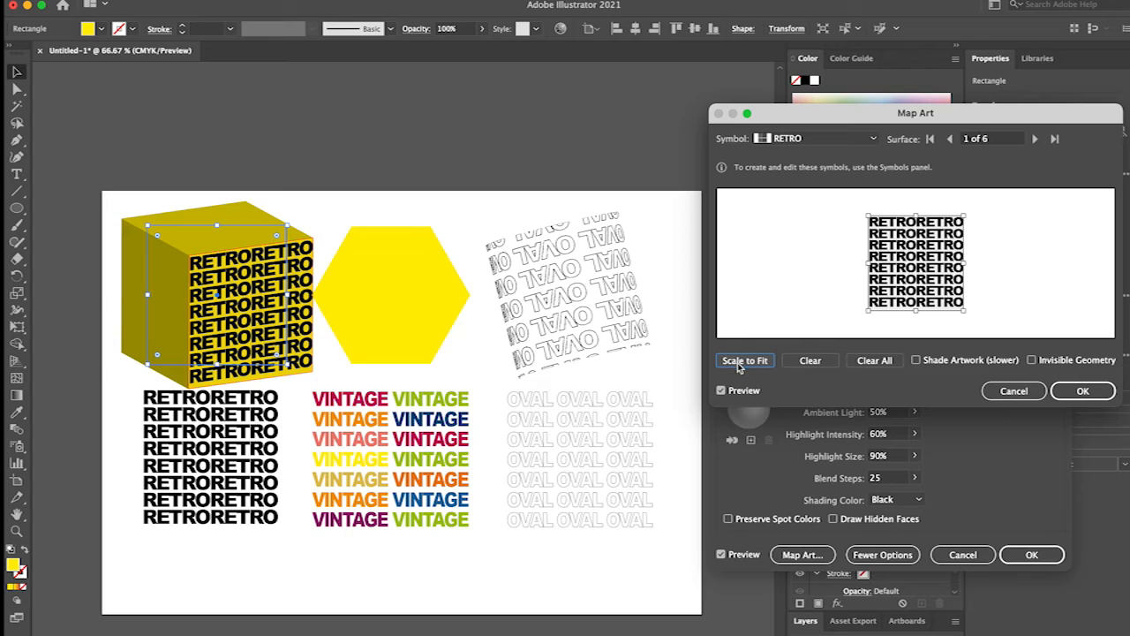
pyautogui.click(803, 362)
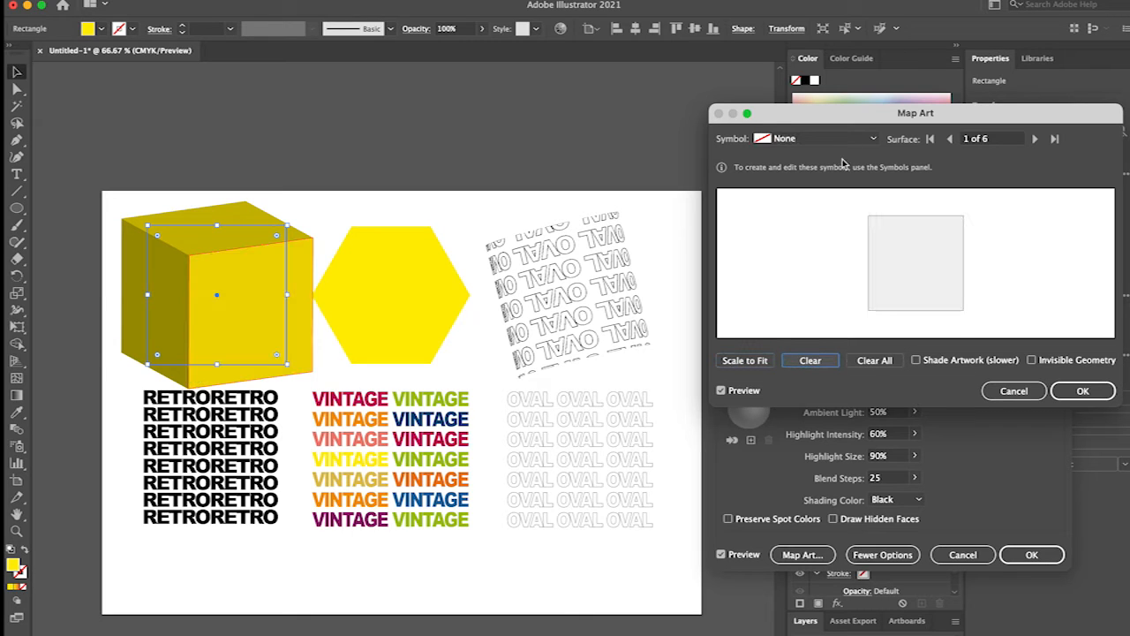
pyautogui.click(805, 139)
pyautogui.click(805, 262)
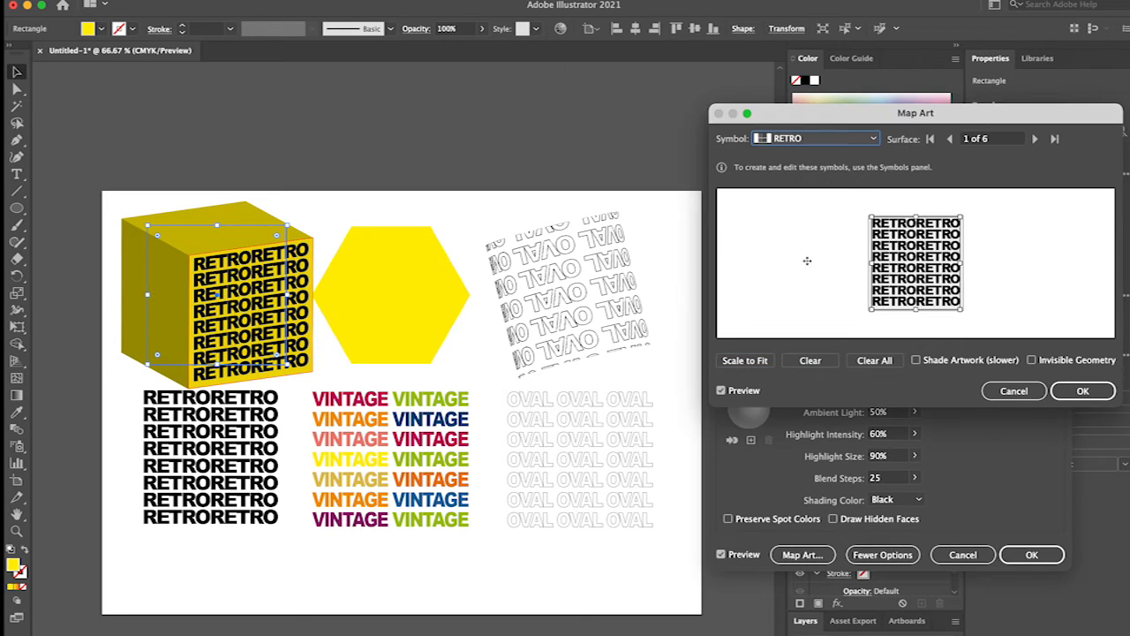
# Map the RETRO symbol onto the cube's left and top faces, surfaces 5 and 6 of 6.
pyautogui.click(1036, 141)
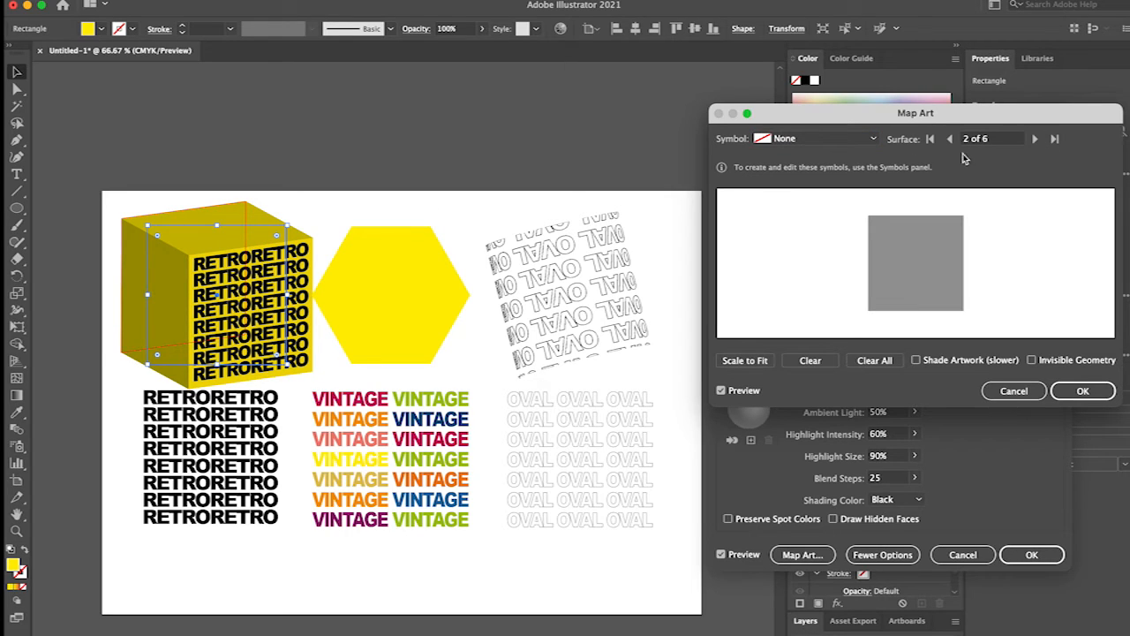
pyautogui.click(1034, 138)
pyautogui.click(1035, 138)
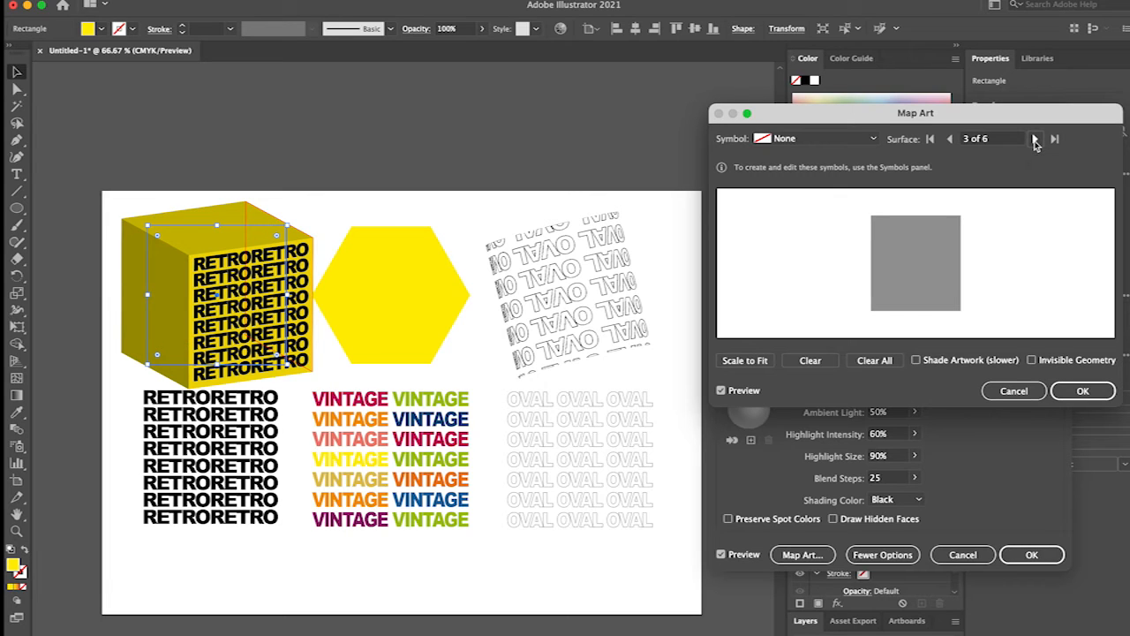
pyautogui.click(1035, 138)
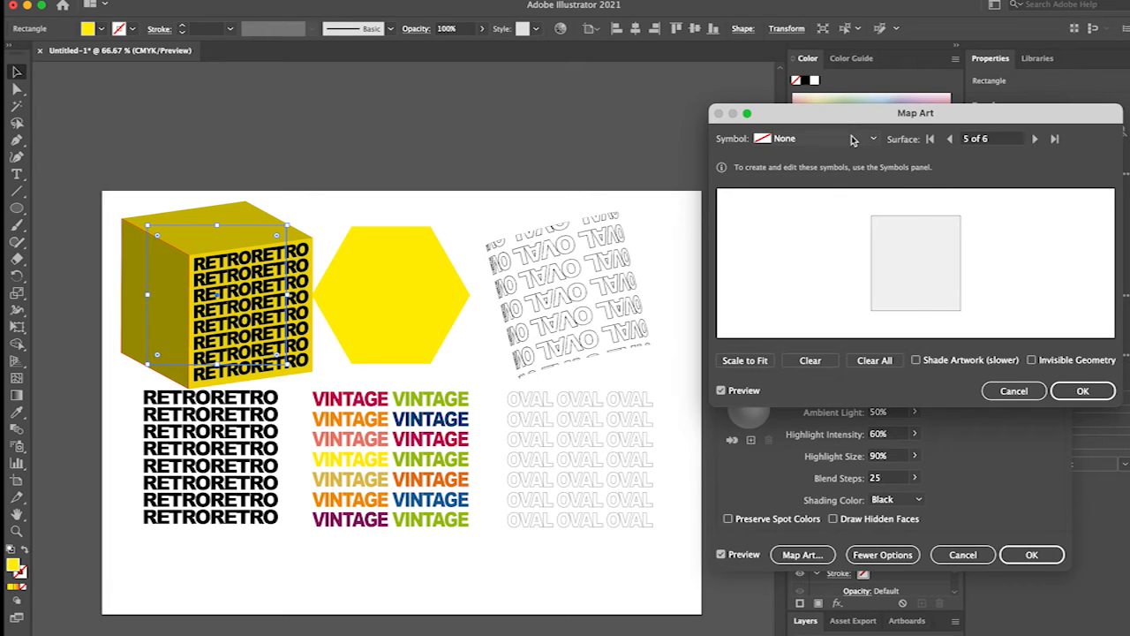
pyautogui.click(821, 139)
pyautogui.click(804, 263)
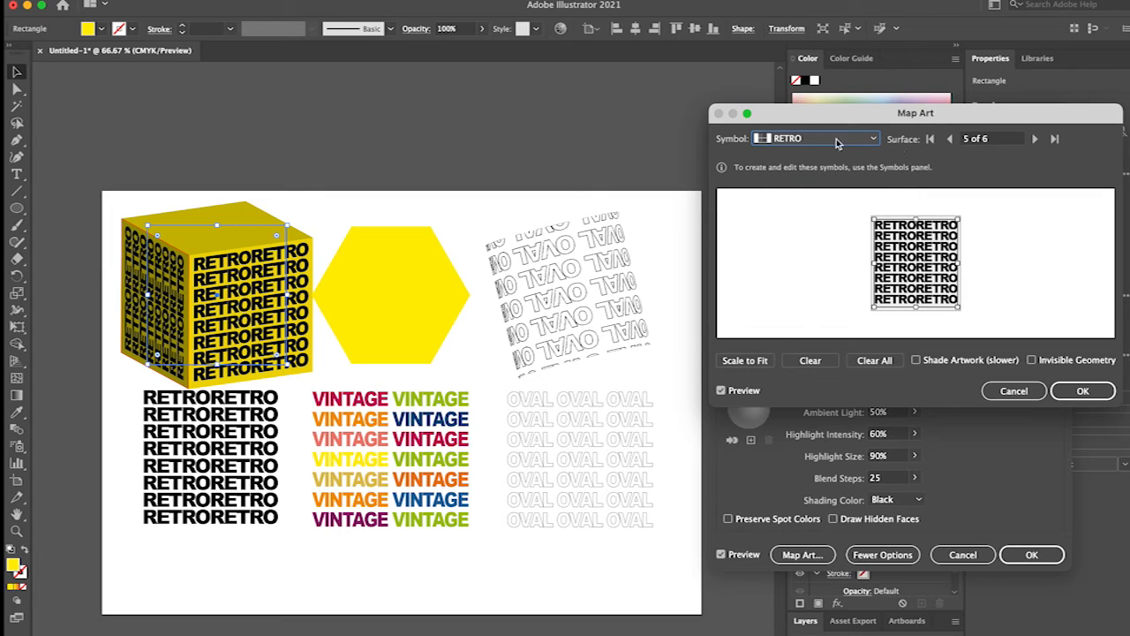
pyautogui.click(1035, 139)
pyautogui.click(817, 139)
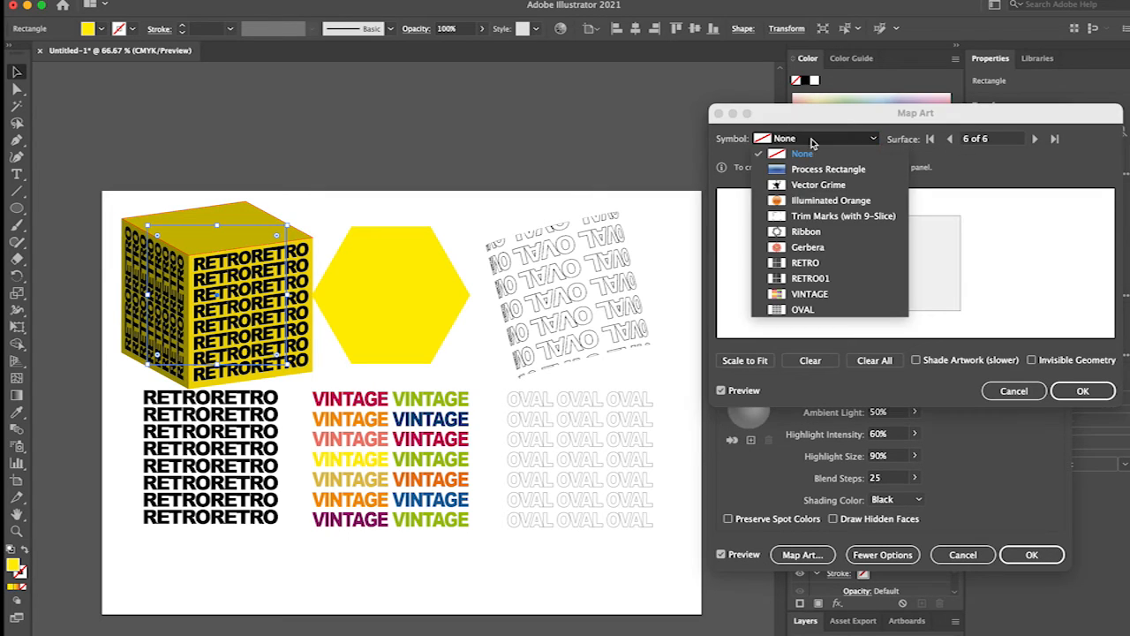
pyautogui.click(803, 263)
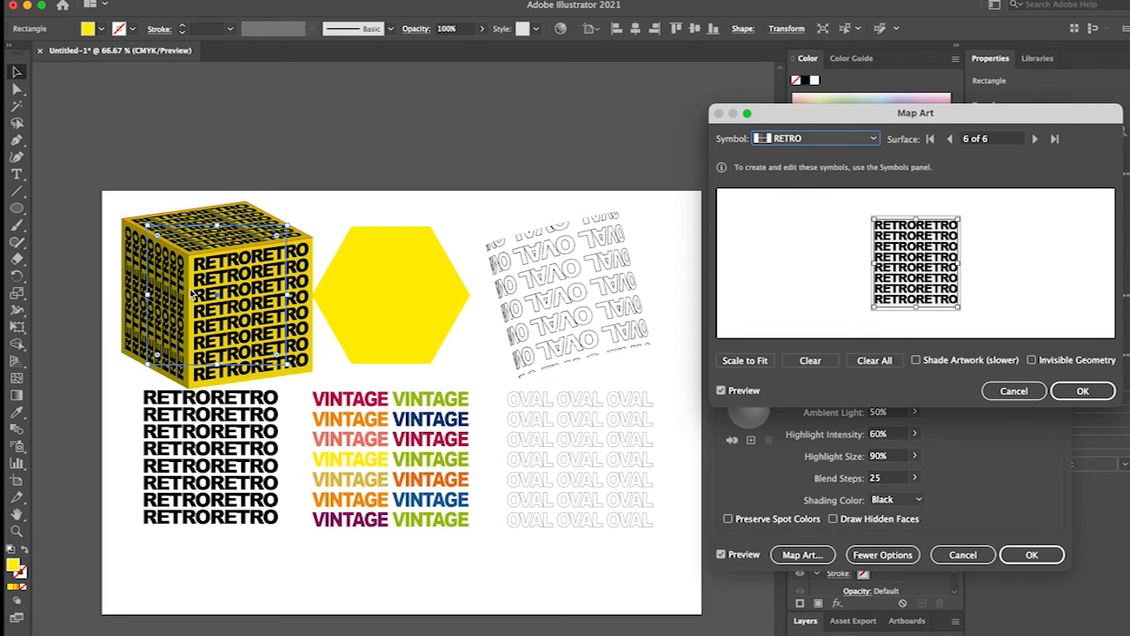
# Make the cube's geometry invisible so only the mapped text shows, and apply the 3D Extrude & Bevel effect.
pyautogui.click(1031, 360)
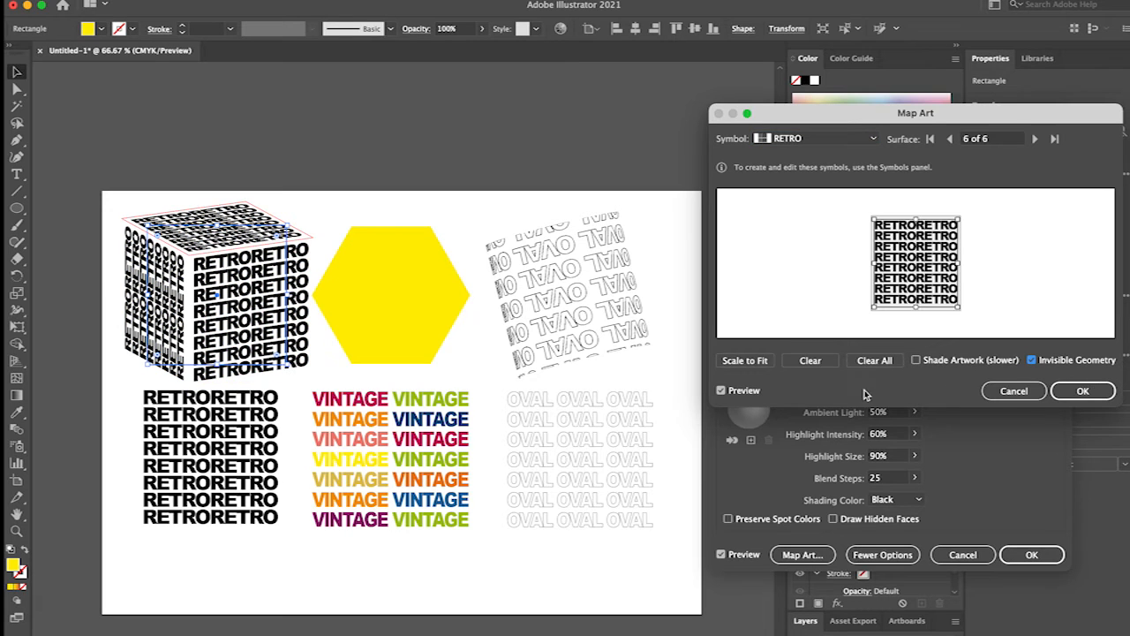
pyautogui.click(1081, 390)
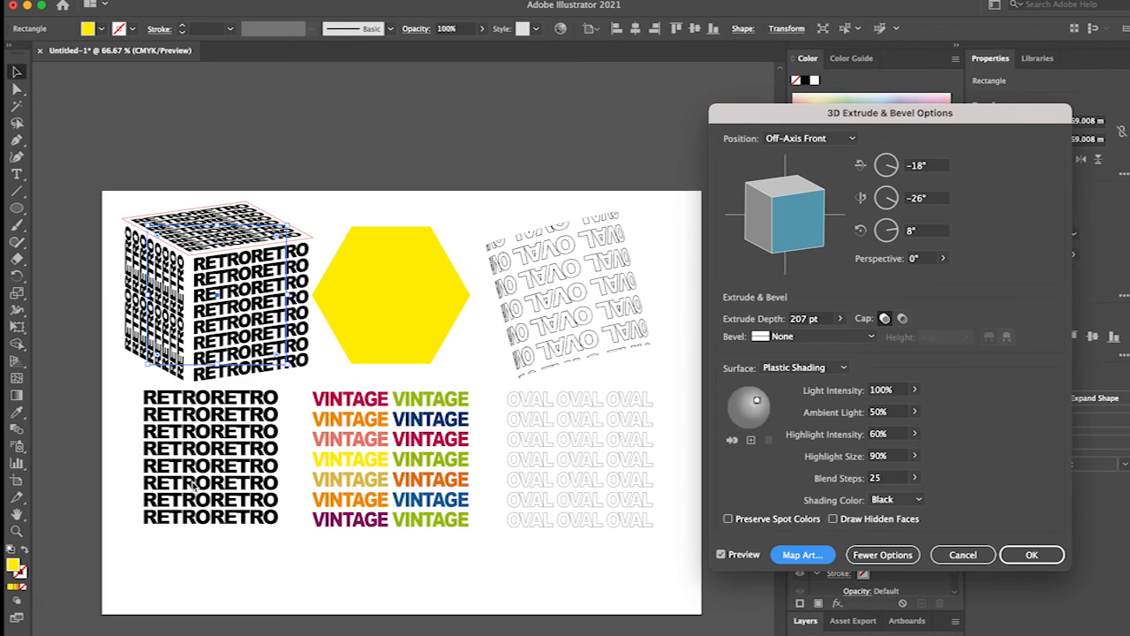
pyautogui.click(1034, 556)
pyautogui.click(270, 175)
# Space out the cube, hexagon and OVAL shape in the upper row and move the three text blocks lower on the artboard.
pyautogui.moveTo(225, 328)
pyautogui.mouseDown()
pyautogui.moveTo(223, 309)
pyautogui.moveTo(221, 326)
pyautogui.mouseUp()
pyautogui.moveTo(534, 317); pyautogui.dragTo(543, 309)
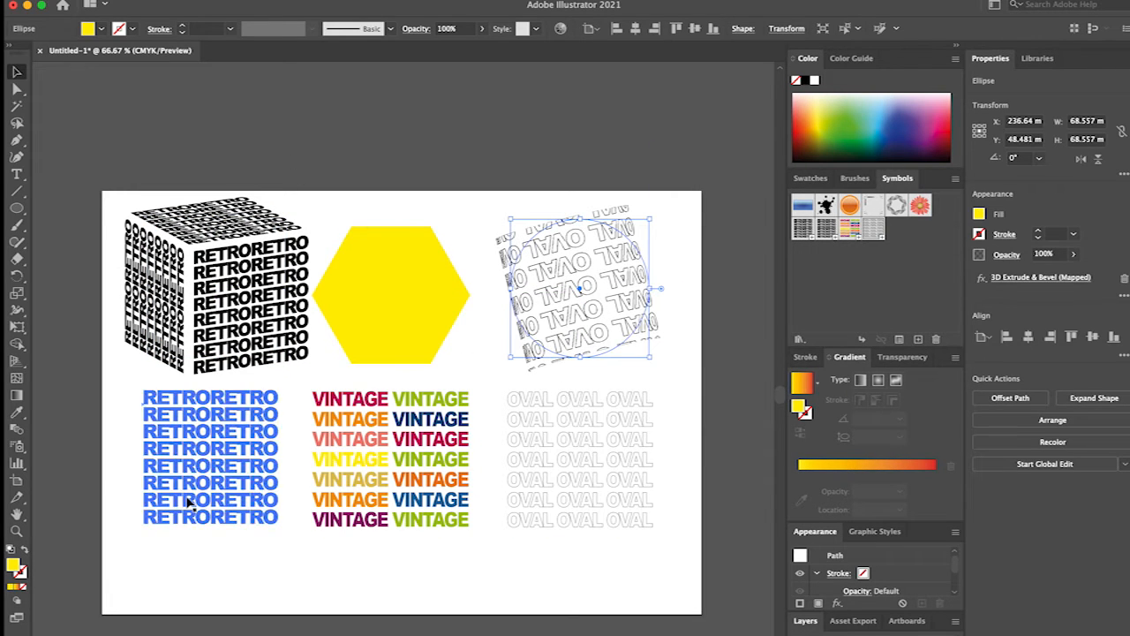
pyautogui.moveTo(568, 466); pyautogui.dragTo(555, 518)
pyautogui.click(542, 297)
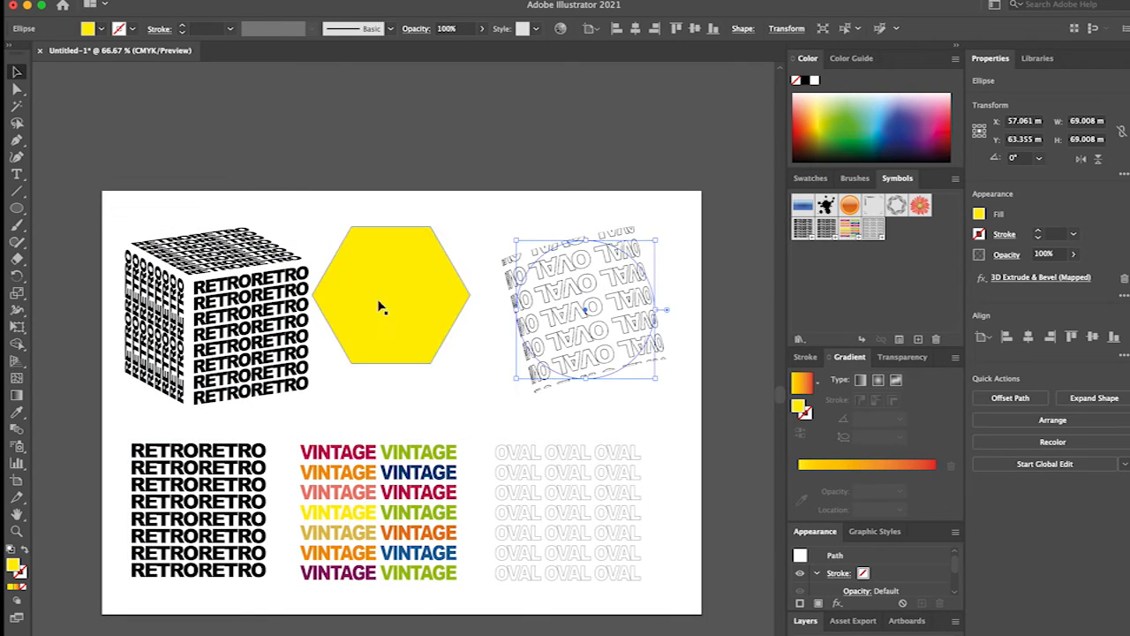
pyautogui.moveTo(382, 306); pyautogui.dragTo(399, 321)
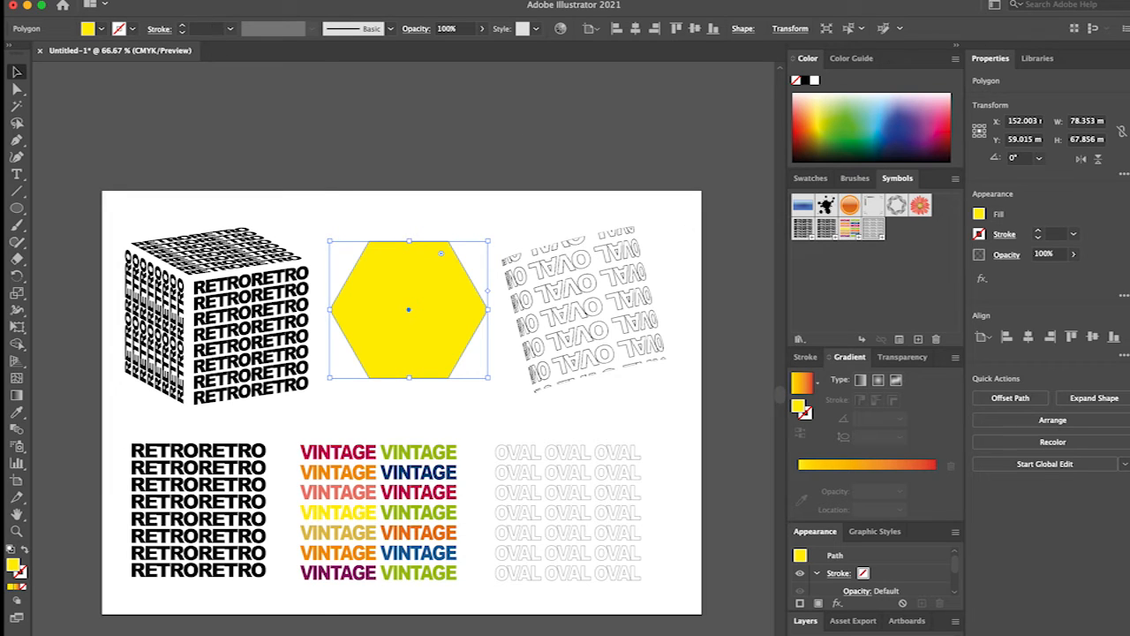
# Give the yellow hexagon a 3D Extrude & Bevel effect in the Isometric Top position with an extrude depth of 182 pt.
pyautogui.click(154, 0)
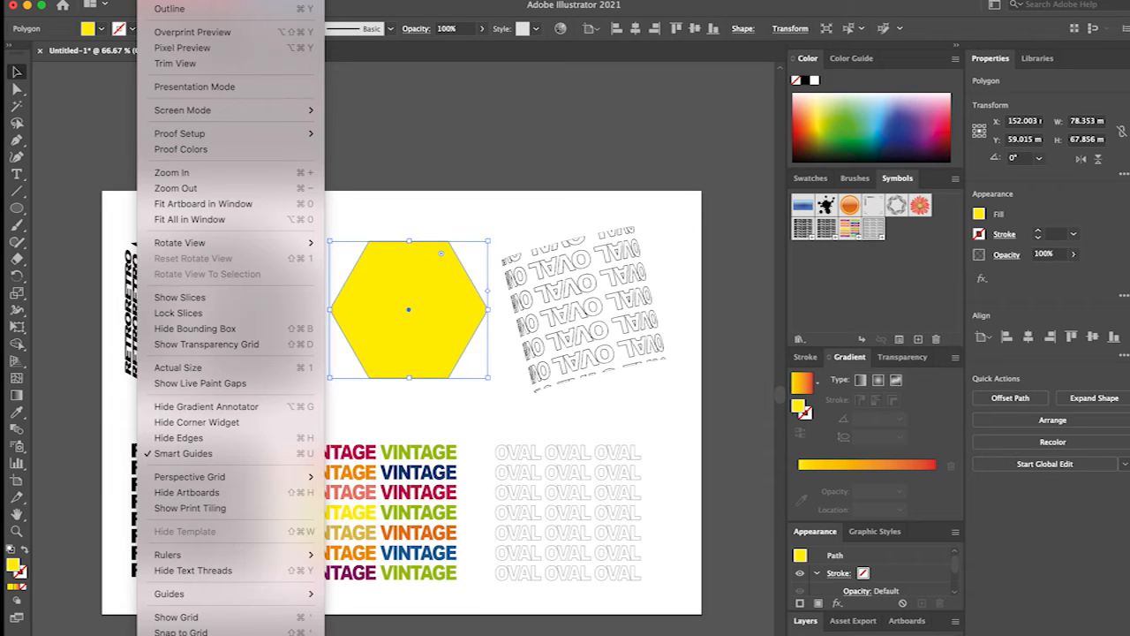
pyautogui.moveTo(122, 0)
pyautogui.moveTo(265, 70)
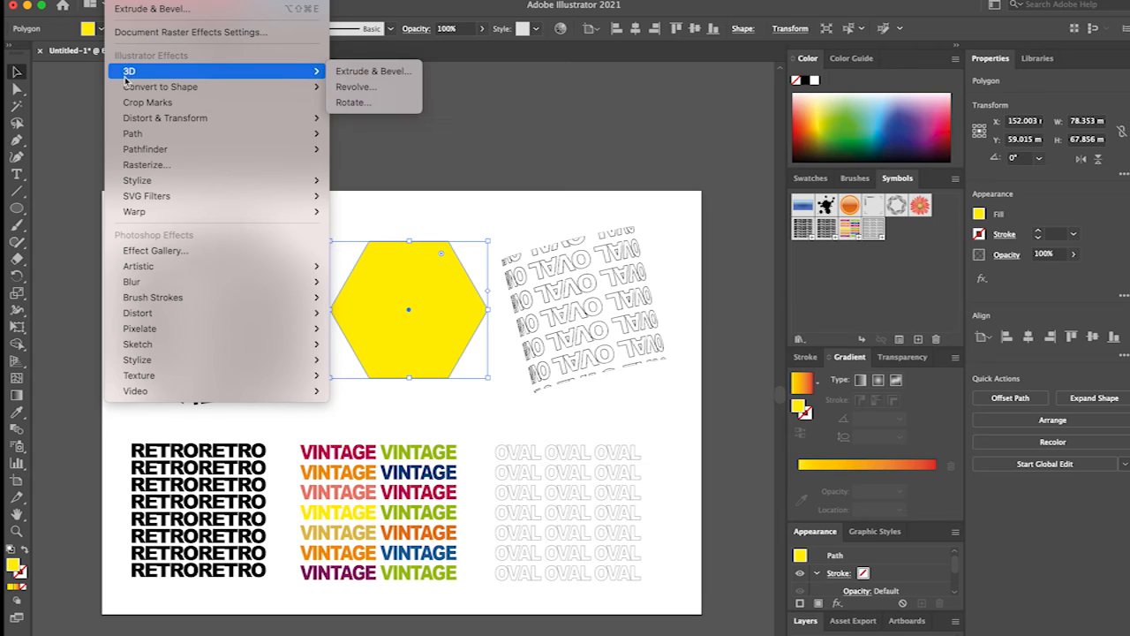
pyautogui.click(401, 72)
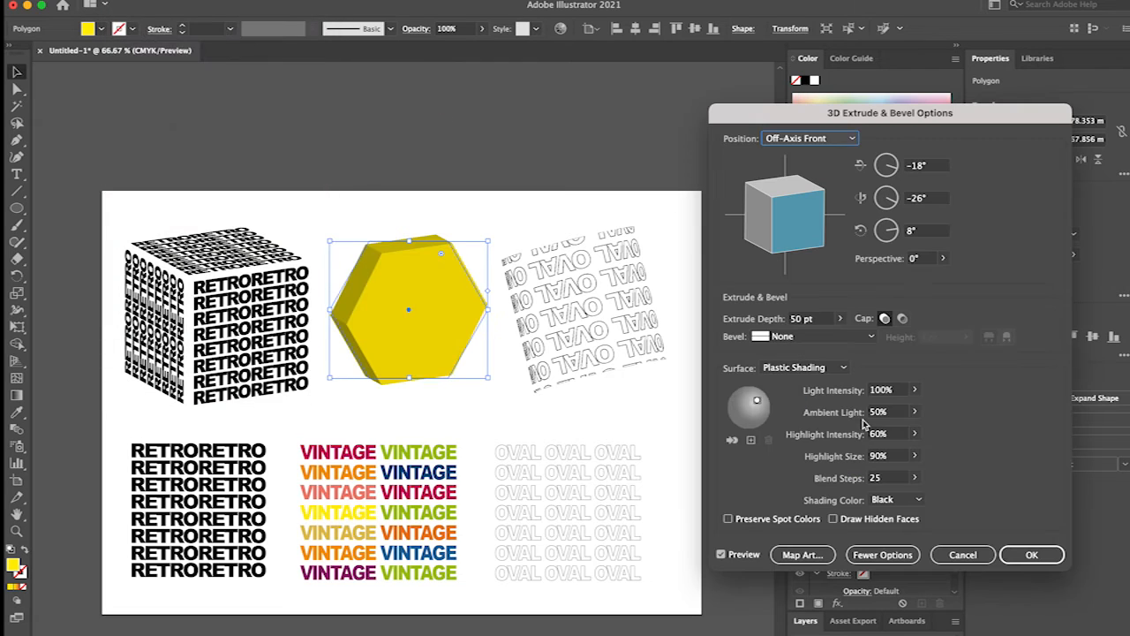
pyautogui.click(784, 140)
pyautogui.click(802, 399)
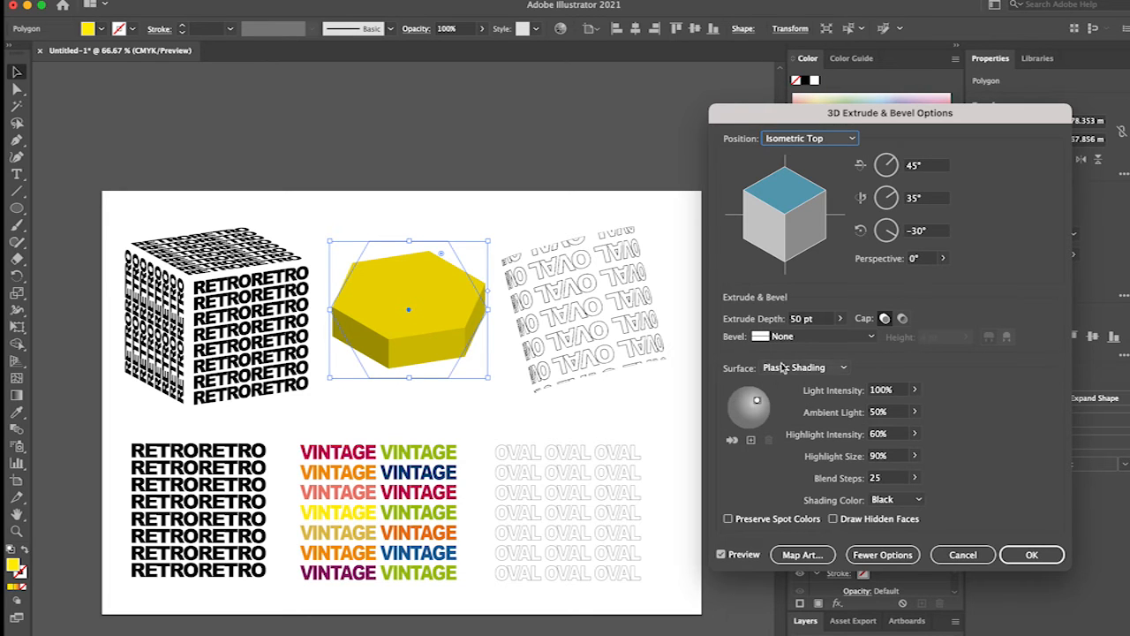
pyautogui.click(839, 319)
pyautogui.moveTo(797, 341); pyautogui.dragTo(790, 338)
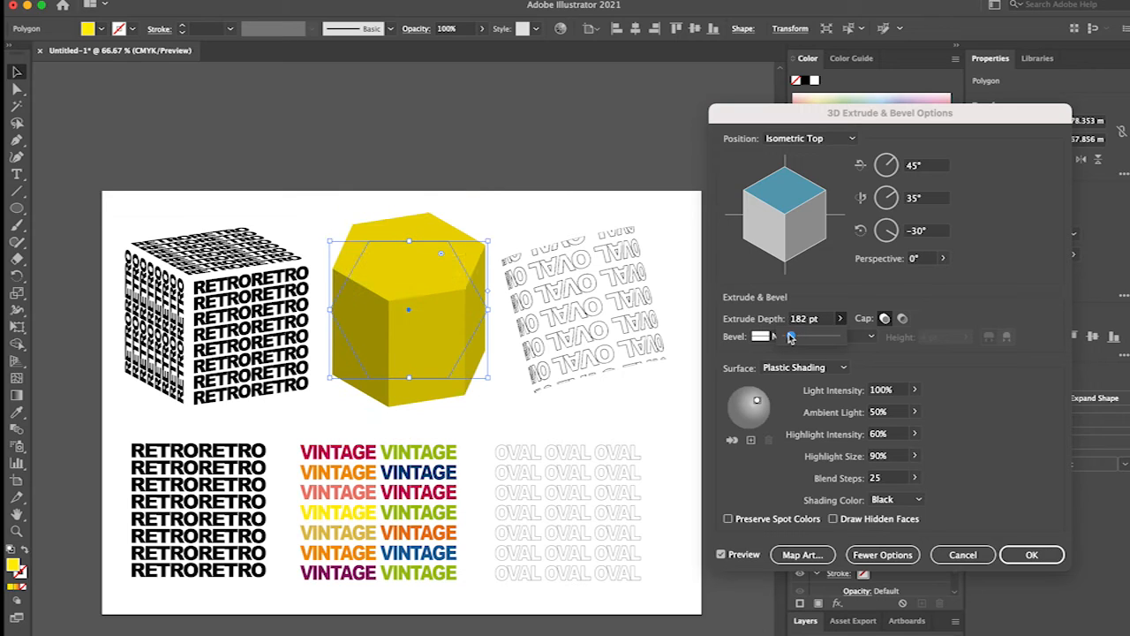
# Map the VINTAGE symbol onto the hexagonal prism's top face, surface 1 of 8.
pyautogui.click(802, 555)
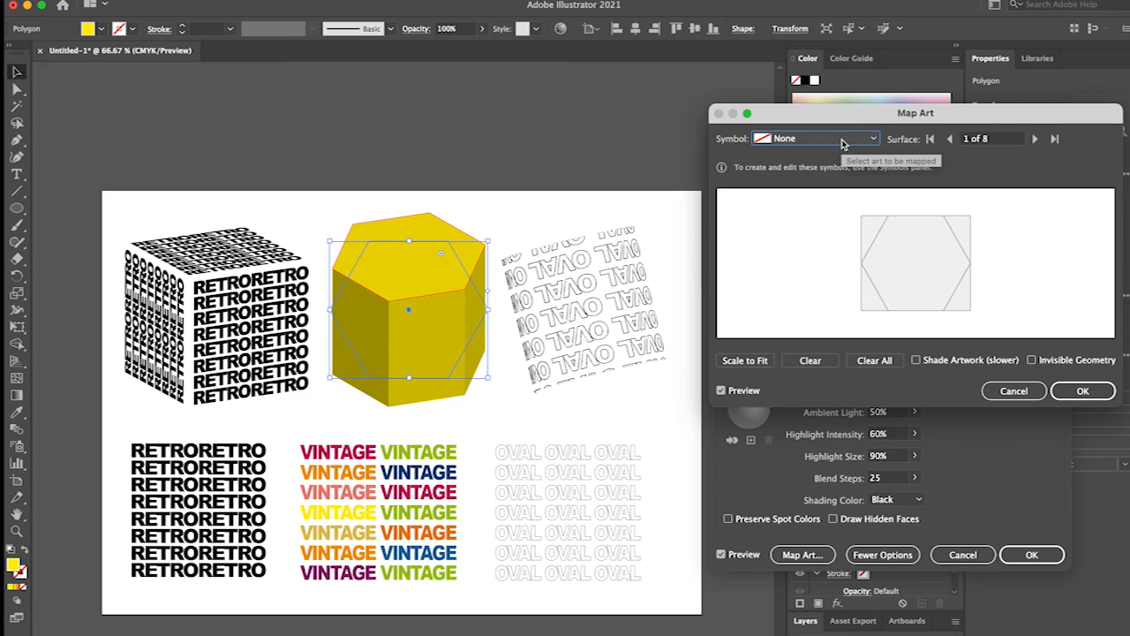
pyautogui.click(843, 141)
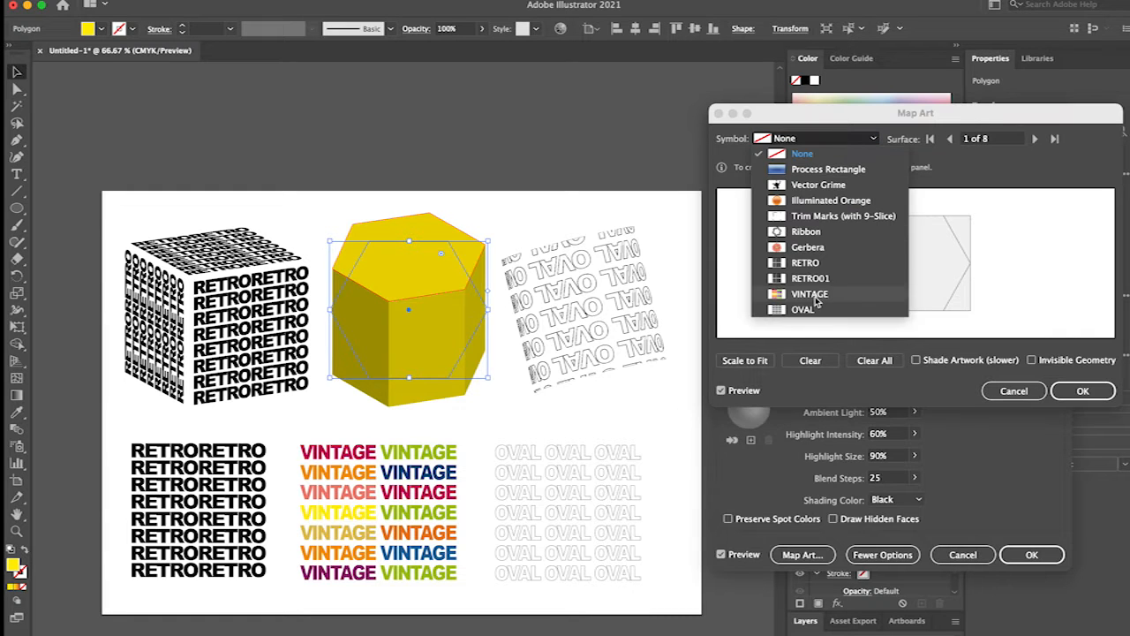
pyautogui.click(810, 294)
pyautogui.click(809, 138)
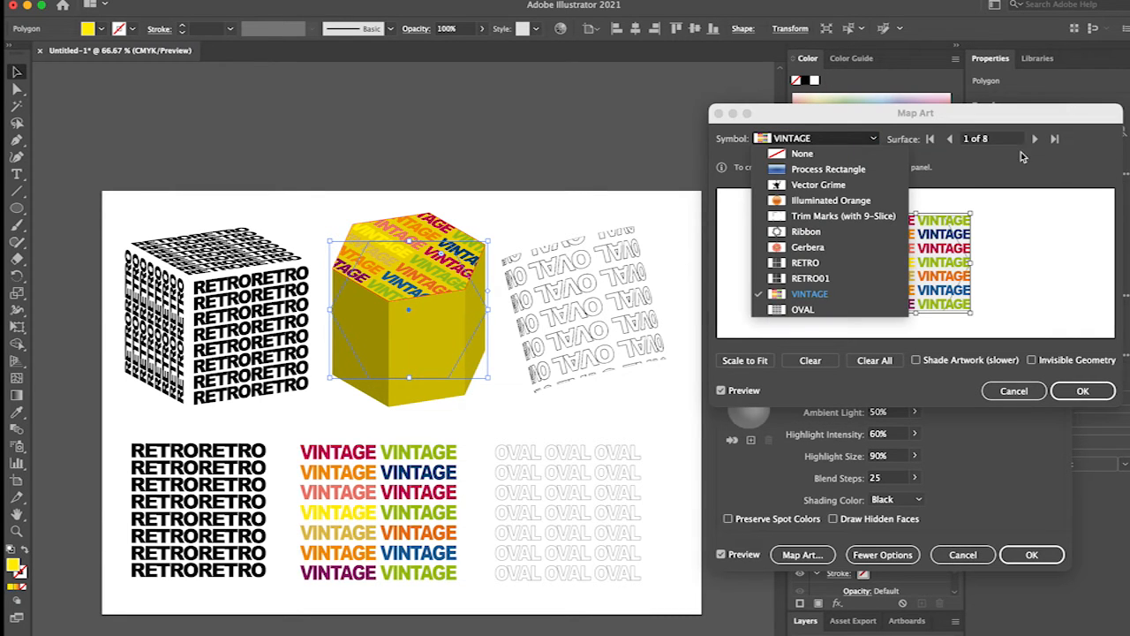
# Map the VINTAGE symbol onto the hexagonal prism's left side face, surface 5 of 8.
pyautogui.click(1034, 139)
pyautogui.click(1035, 139)
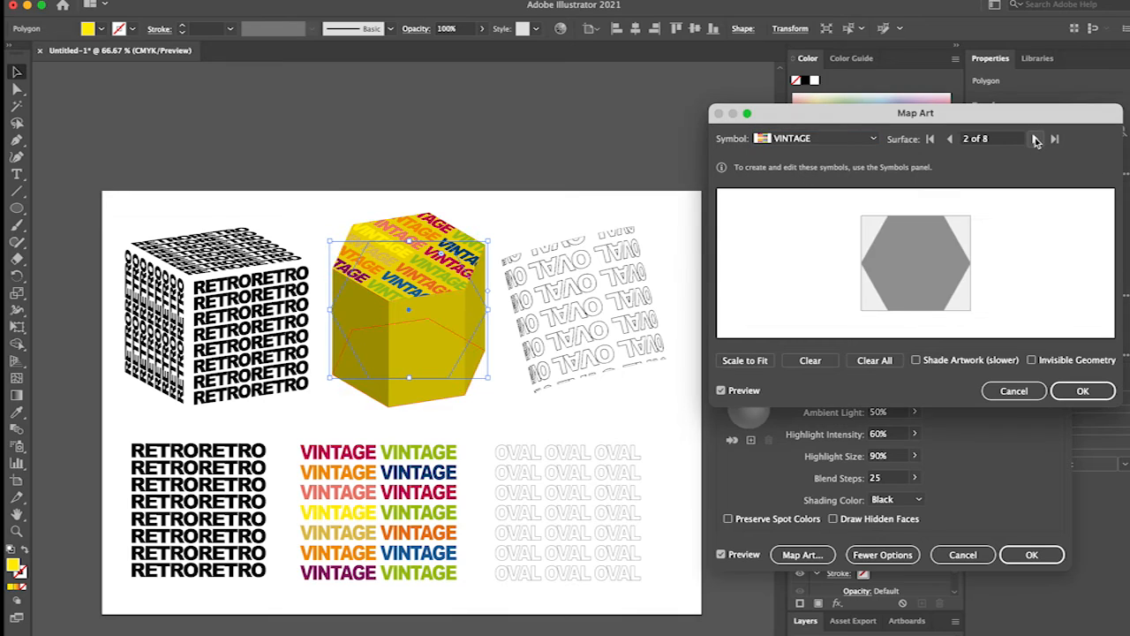
pyautogui.click(1036, 139)
pyautogui.click(1036, 139)
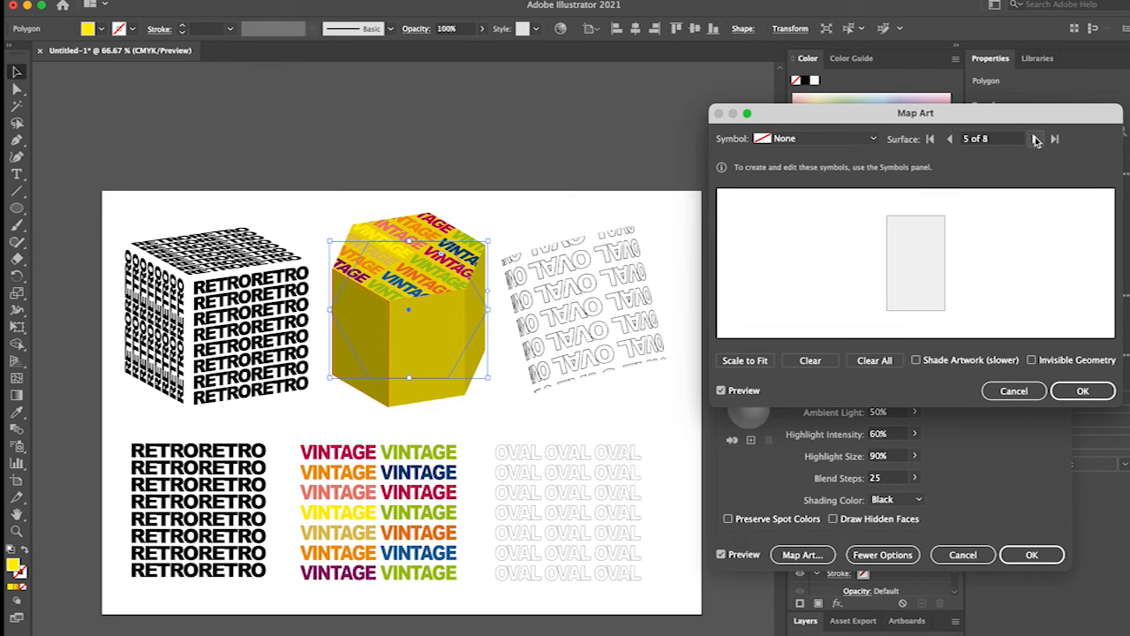
pyautogui.click(1036, 140)
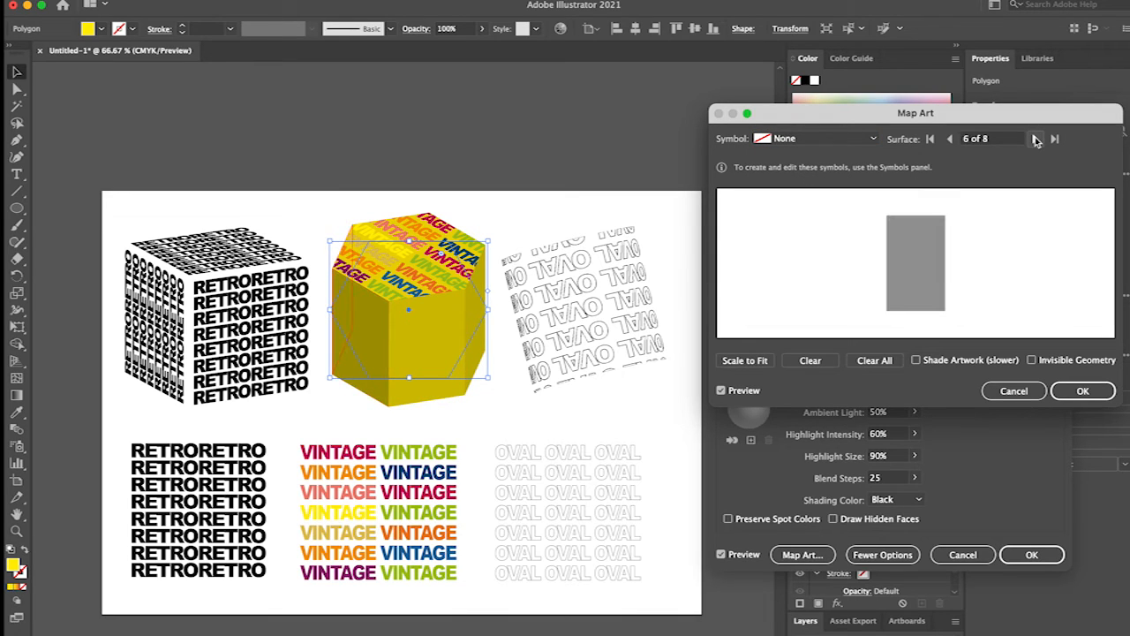
pyautogui.click(1037, 139)
pyautogui.click(950, 140)
pyautogui.click(950, 140)
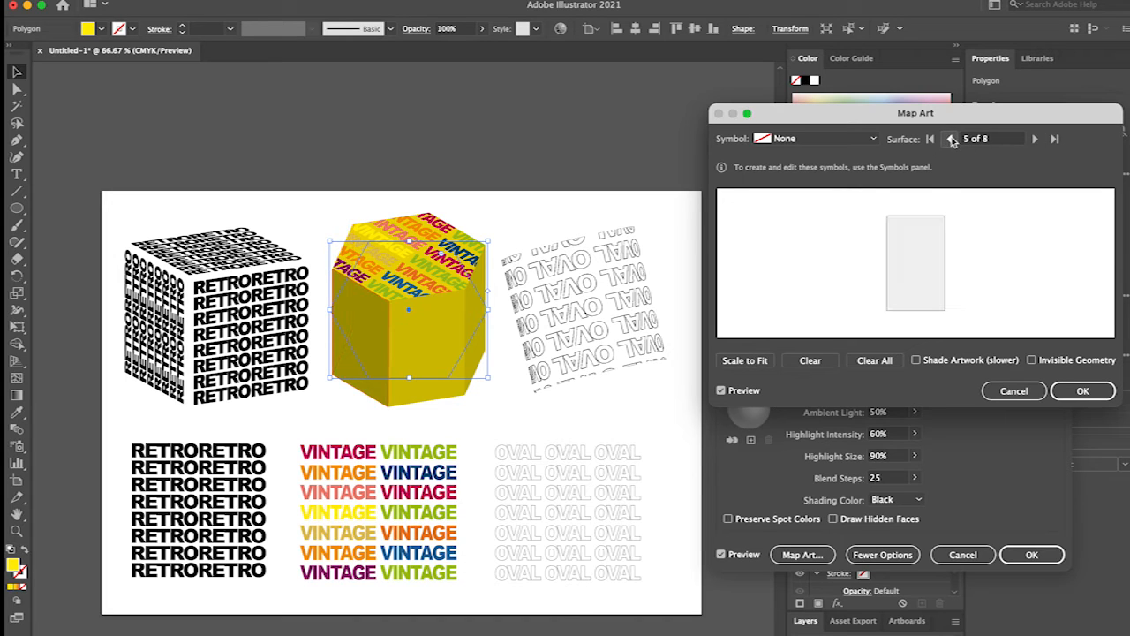
pyautogui.click(817, 139)
pyautogui.click(799, 292)
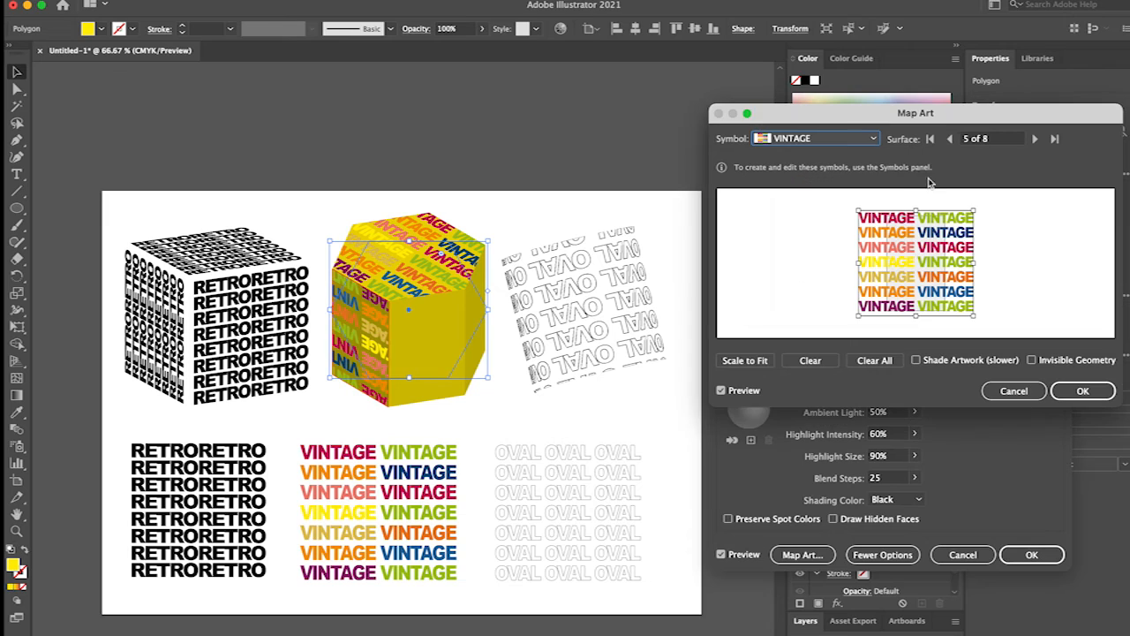
# Map the VINTAGE symbol onto the hexagonal prism's right and front side faces, surfaces 3 and 4 of 8.
pyautogui.click(1035, 139)
pyautogui.click(1035, 138)
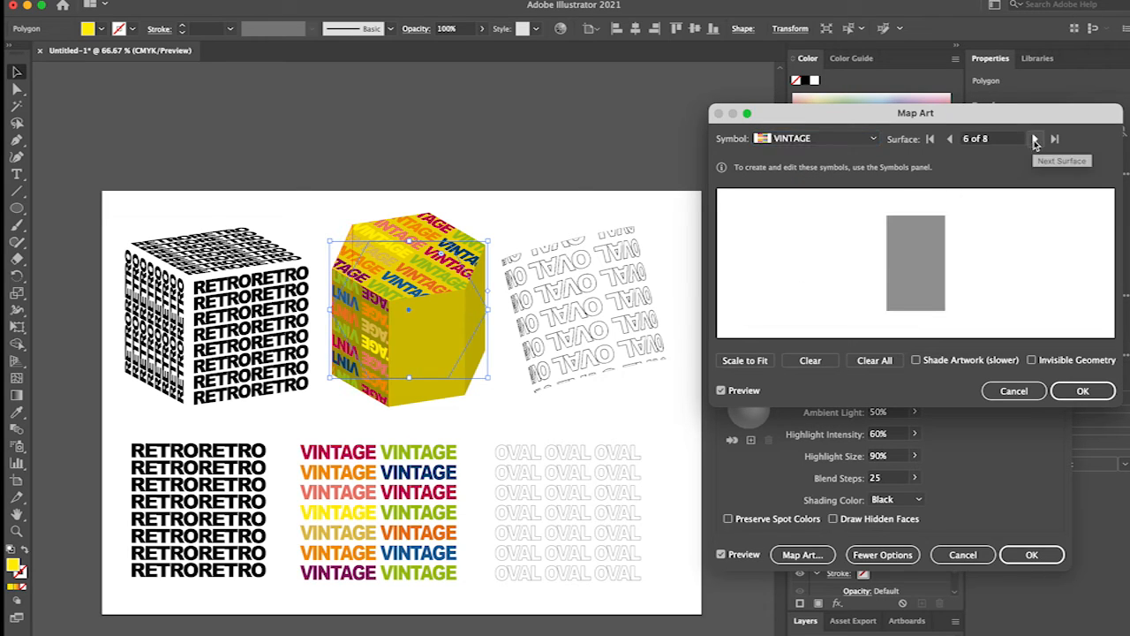
pyautogui.click(1035, 139)
pyautogui.click(1034, 139)
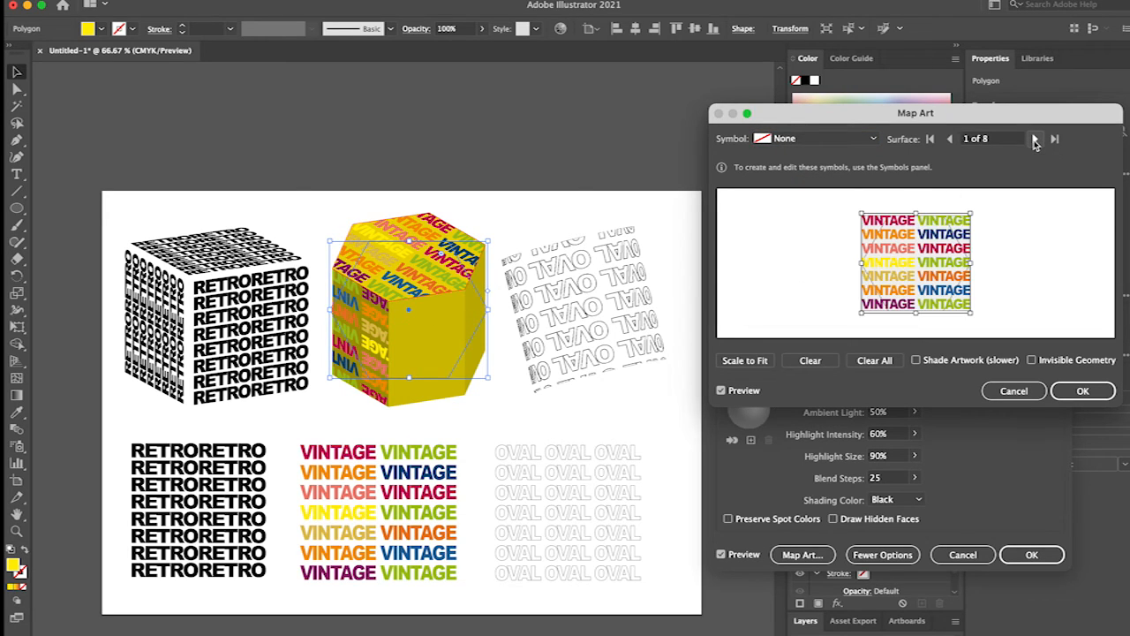
pyautogui.click(1035, 138)
pyautogui.click(1034, 139)
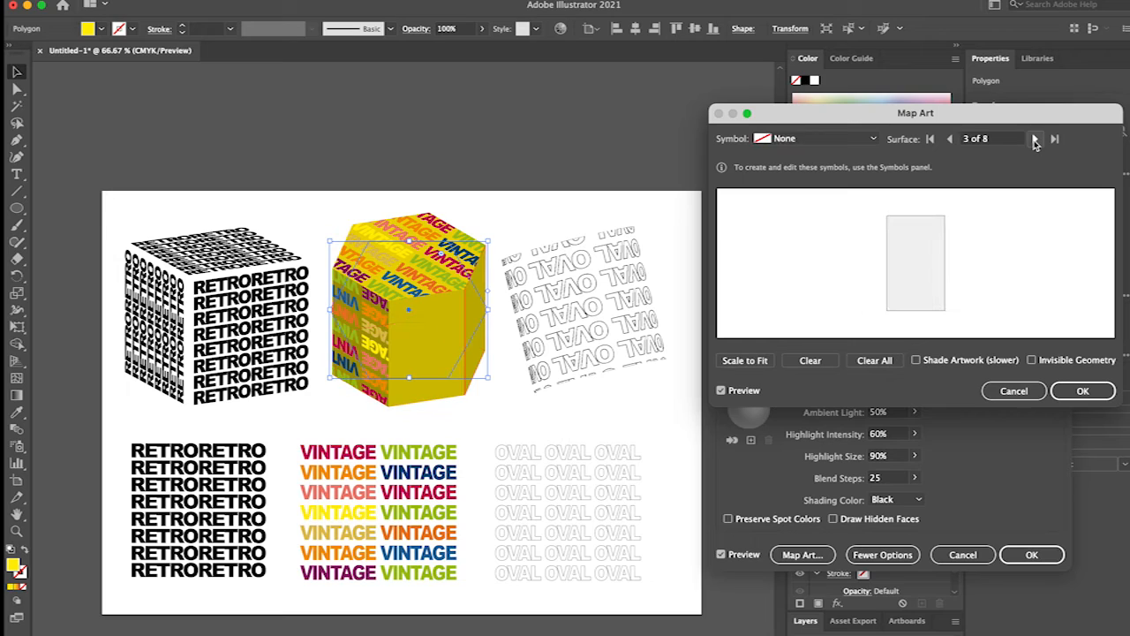
pyautogui.click(804, 139)
pyautogui.click(813, 292)
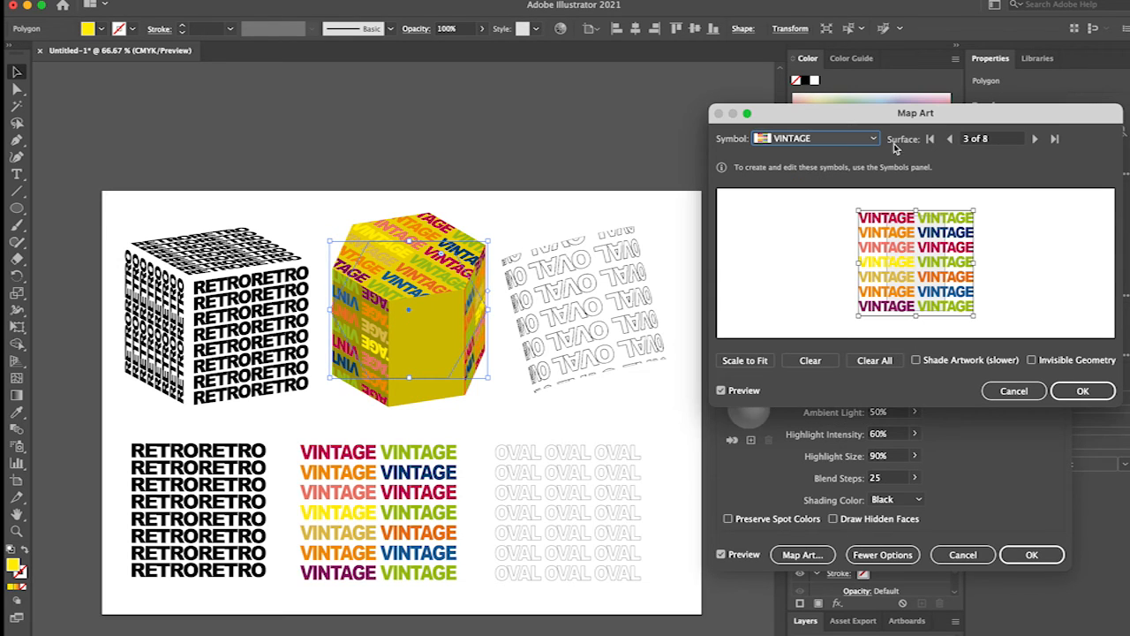
pyautogui.click(1033, 138)
pyautogui.click(813, 138)
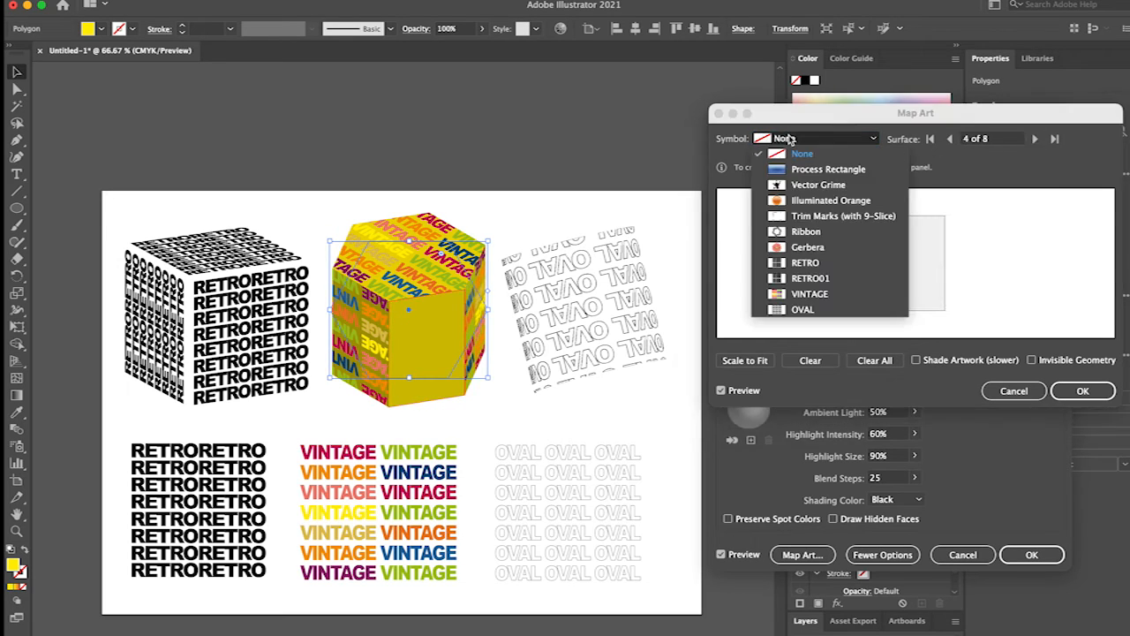
pyautogui.click(795, 293)
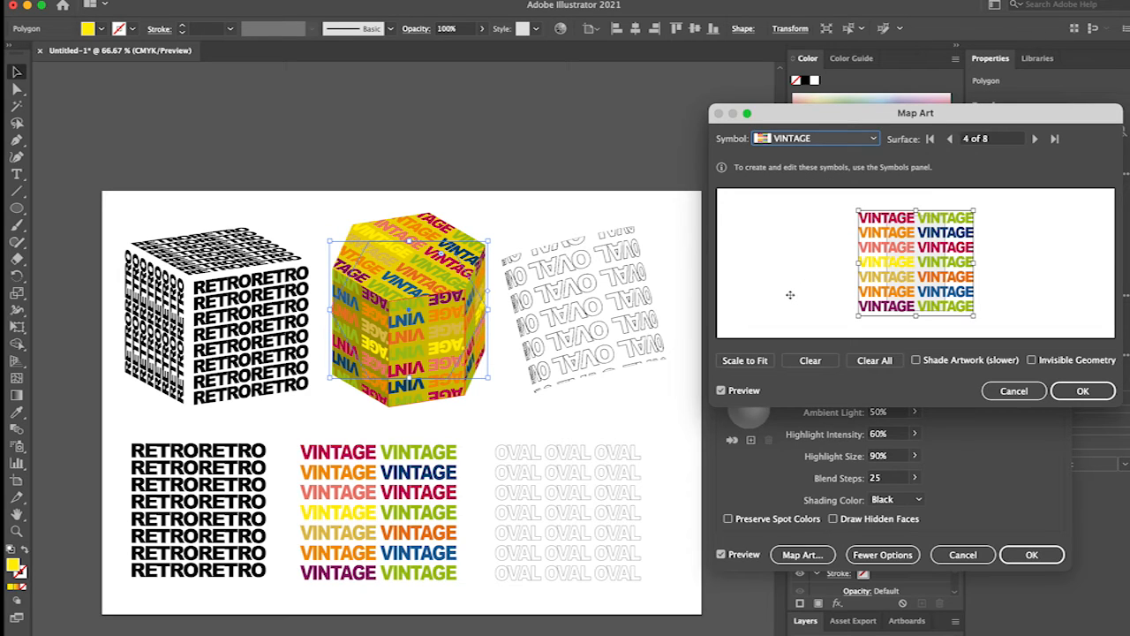
# Make the hexagonal prism's geometry invisible and apply its mapped 3D Extrude & Bevel effect.
pyautogui.click(1033, 361)
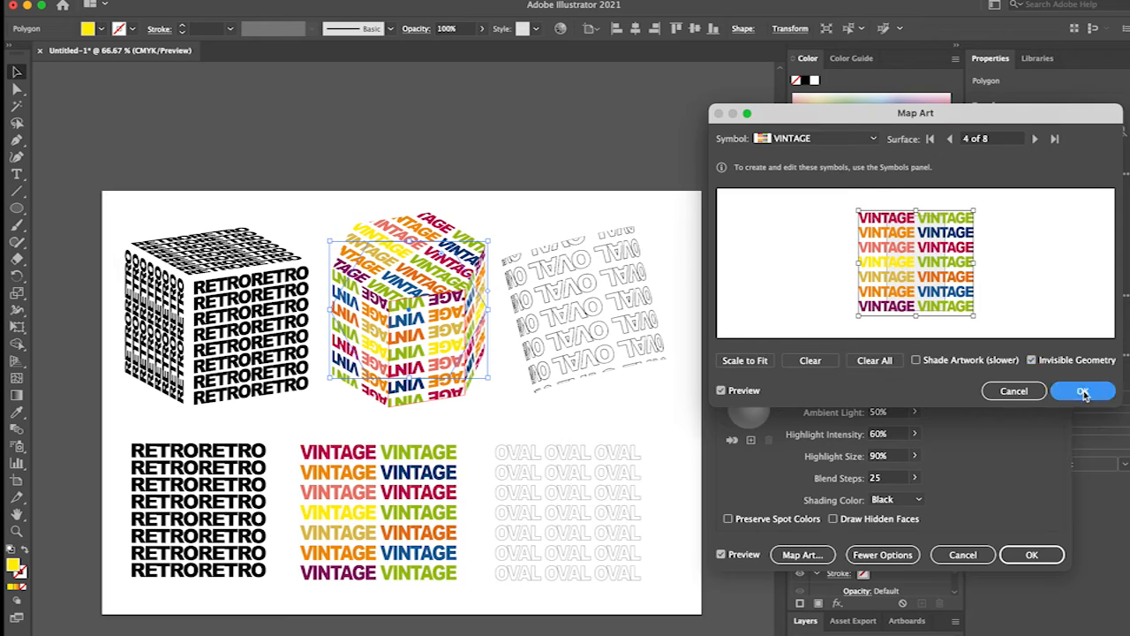
pyautogui.click(1082, 391)
pyautogui.click(1024, 554)
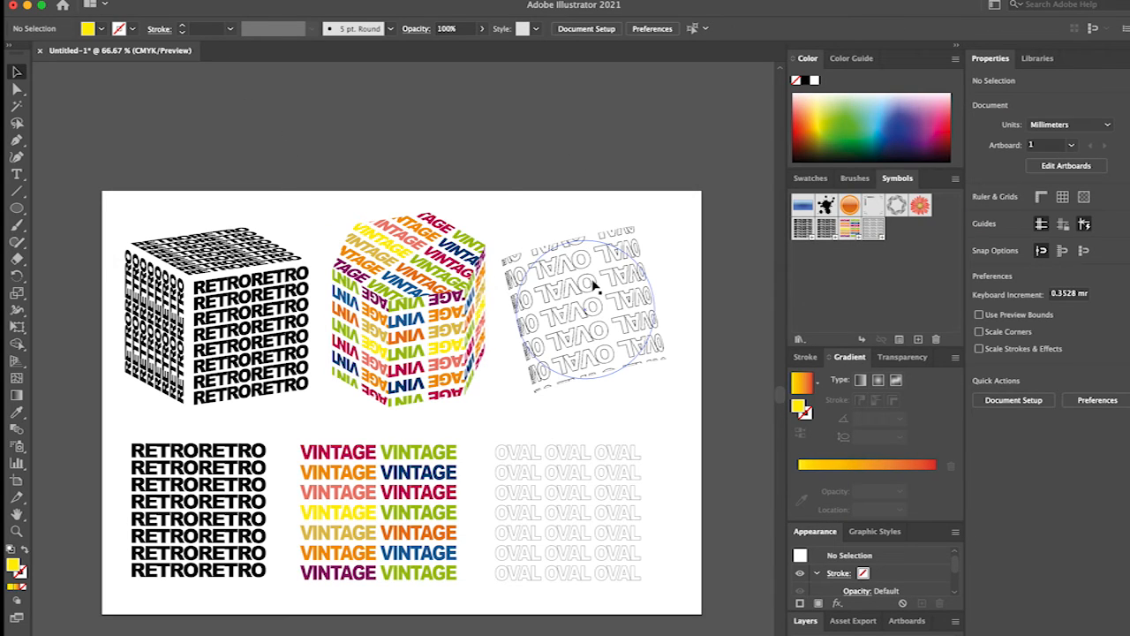
# Resize the OVAL shape to about 60.5 × 65.6 mm and reposition it beside the hexagonal prism.
pyautogui.moveTo(534, 280); pyautogui.dragTo(542, 281)
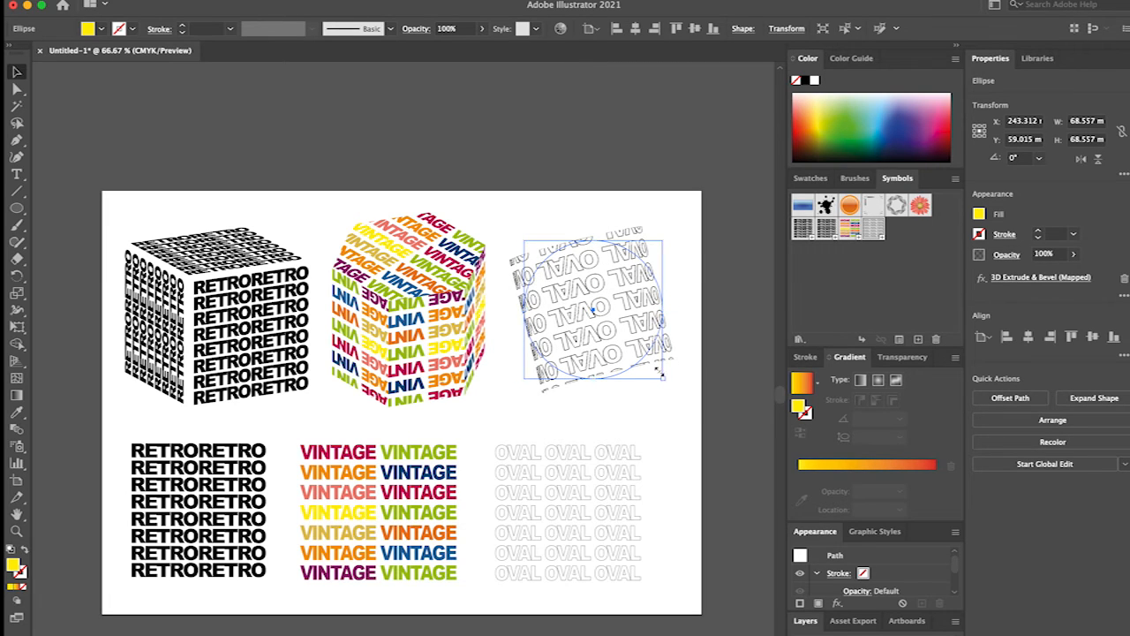
pyautogui.moveTo(666, 377)
pyautogui.mouseDown()
pyautogui.moveTo(620, 336)
pyautogui.moveTo(647, 374)
pyautogui.mouseUp()
pyautogui.moveTo(605, 325); pyautogui.dragTo(600, 315)
pyautogui.click(189, 309)
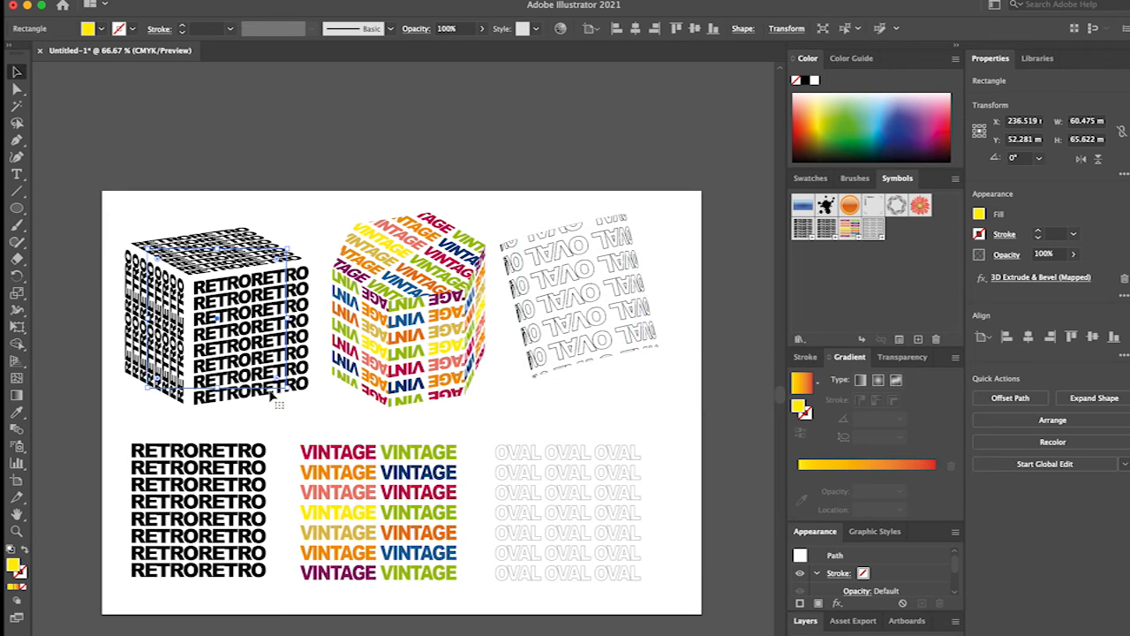
pyautogui.moveTo(281, 385)
pyautogui.mouseDown()
pyautogui.moveTo(237, 256)
pyautogui.moveTo(265, 344)
pyautogui.moveTo(296, 372)
pyautogui.mouseUp()
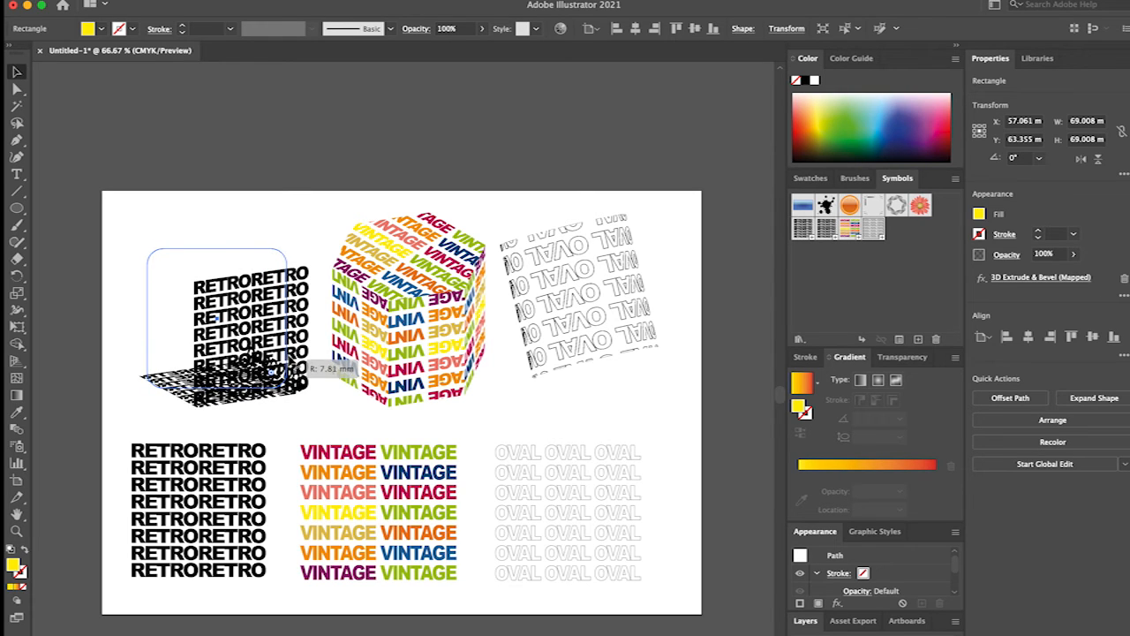
pyautogui.click(123, 189)
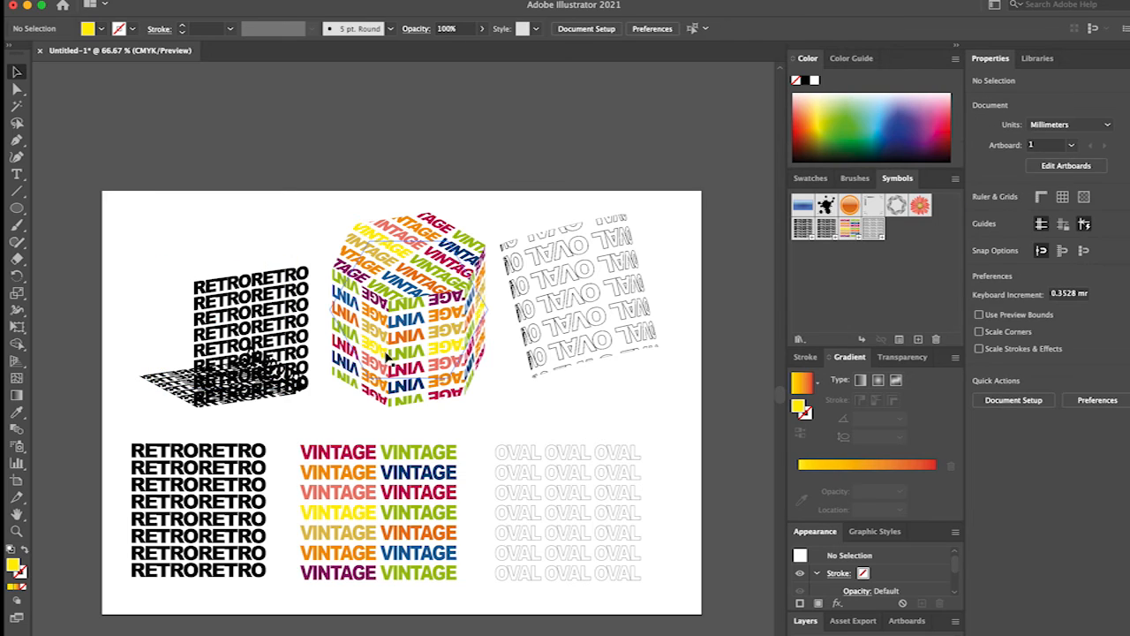
# Reposition the RETRO cube, VINTAGE prism and OVAL shape so they sit evenly spaced in a row.
pyautogui.click(234, 340)
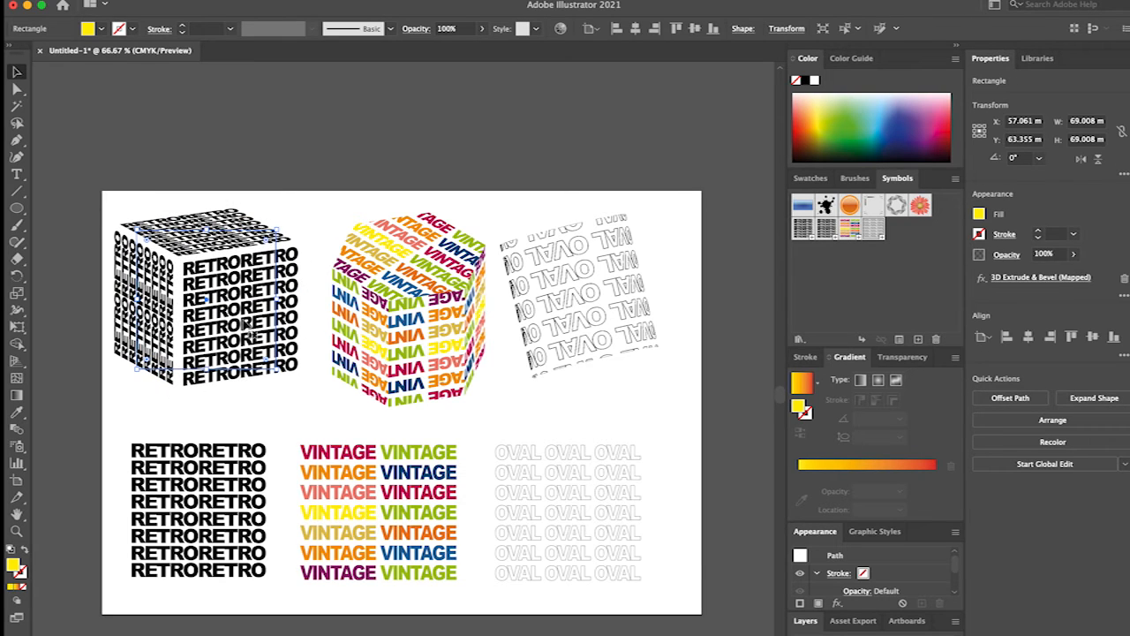
pyautogui.moveTo(588, 297); pyautogui.dragTo(608, 318)
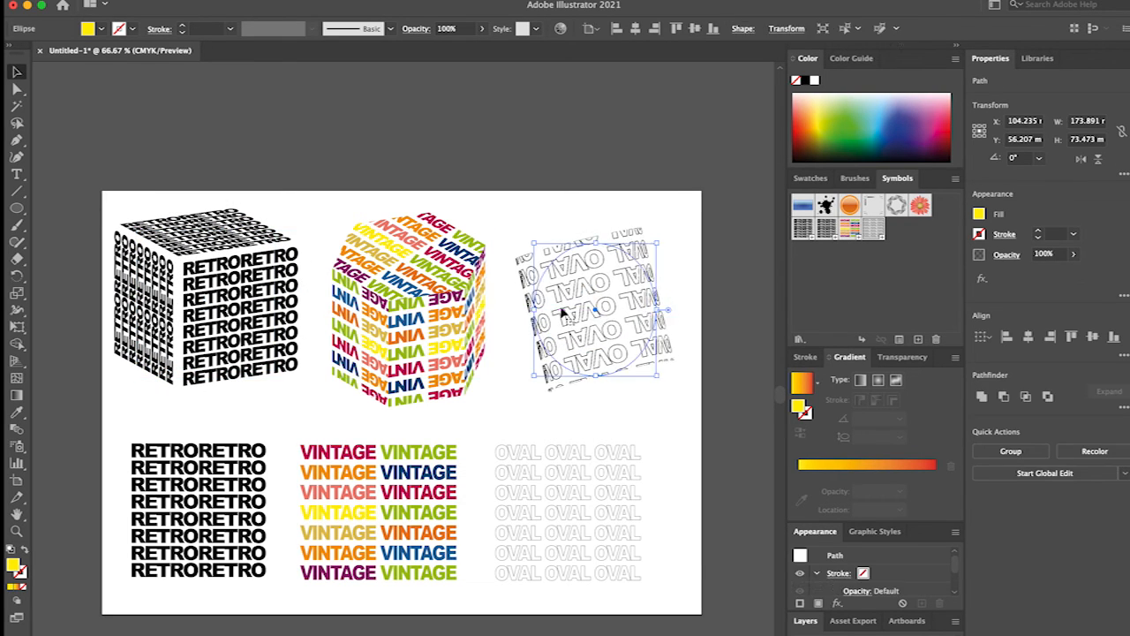
pyautogui.click(348, 304)
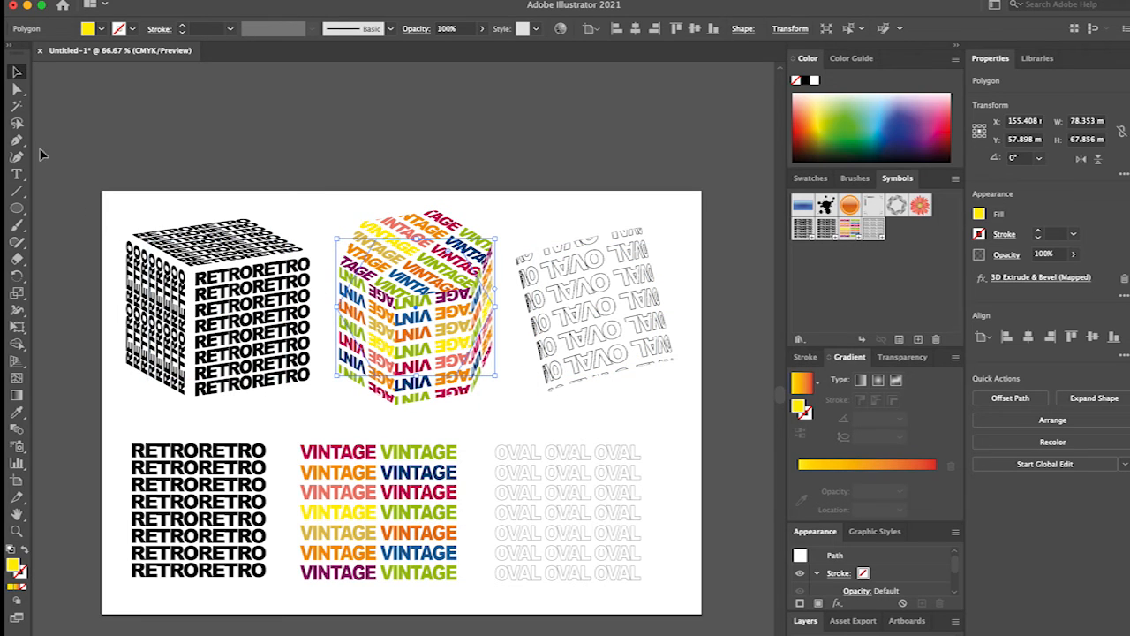
pyautogui.moveTo(122, 172); pyautogui.dragTo(658, 378)
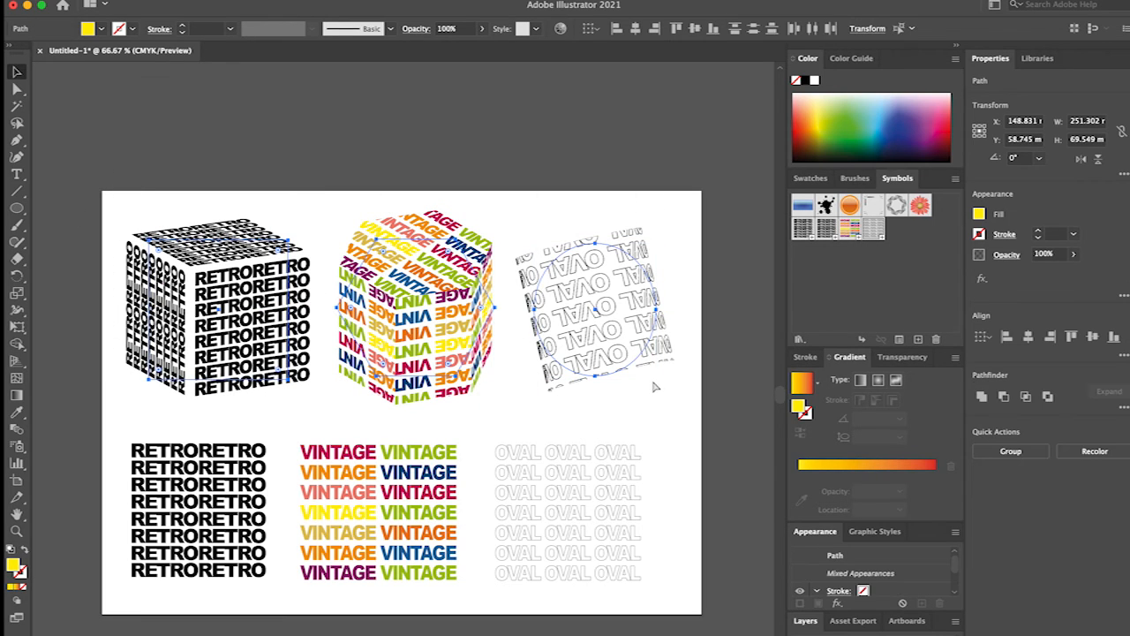
pyautogui.click(472, 222)
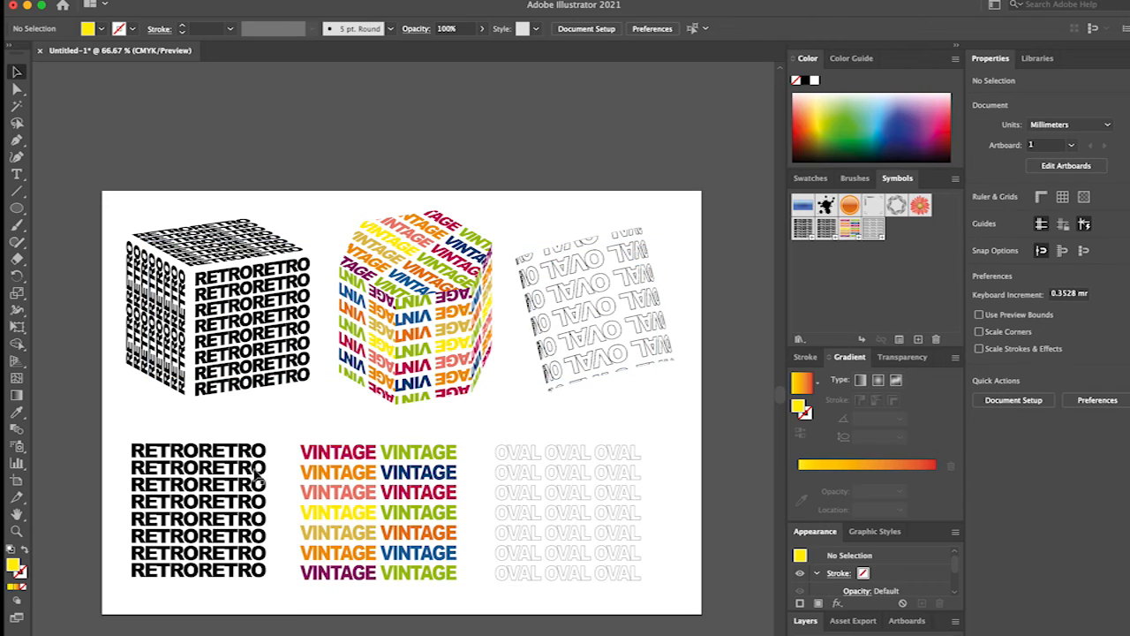
# Move the flat RETRO, VINTAGE and OVAL symbol instances together off the artboard, below its lower edge.
pyautogui.moveTo(99, 422); pyautogui.dragTo(676, 553)
pyautogui.hotkey('ctrl', '-')
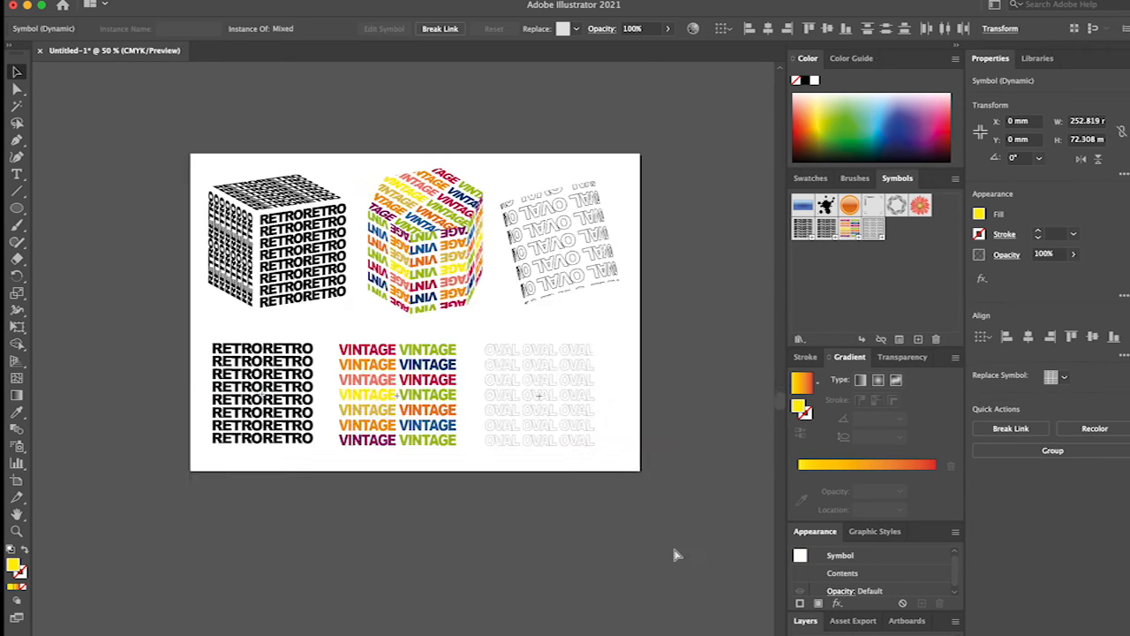
pyautogui.moveTo(484, 377); pyautogui.dragTo(485, 505)
pyautogui.hotkey('ctrl', '+')
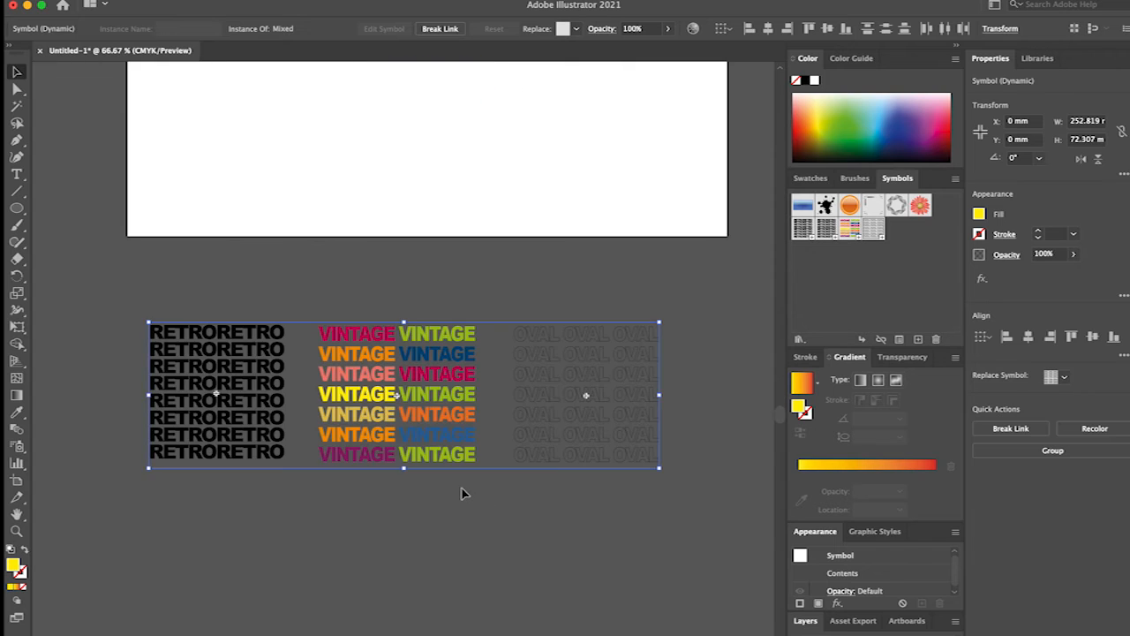
# Draw a yellow square about 103.4 mm wide over the RETRO cube and send it to the back.
pyautogui.scroll(5, 462, 493)
pyautogui.moveTo(17, 209); pyautogui.dragTo(63, 205)
pyautogui.moveTo(140, 121)
pyautogui.mouseDown()
pyautogui.moveTo(361, 335)
pyautogui.moveTo(341, 317)
pyautogui.moveTo(350, 330)
pyautogui.mouseUp()
pyautogui.click(10, 1)
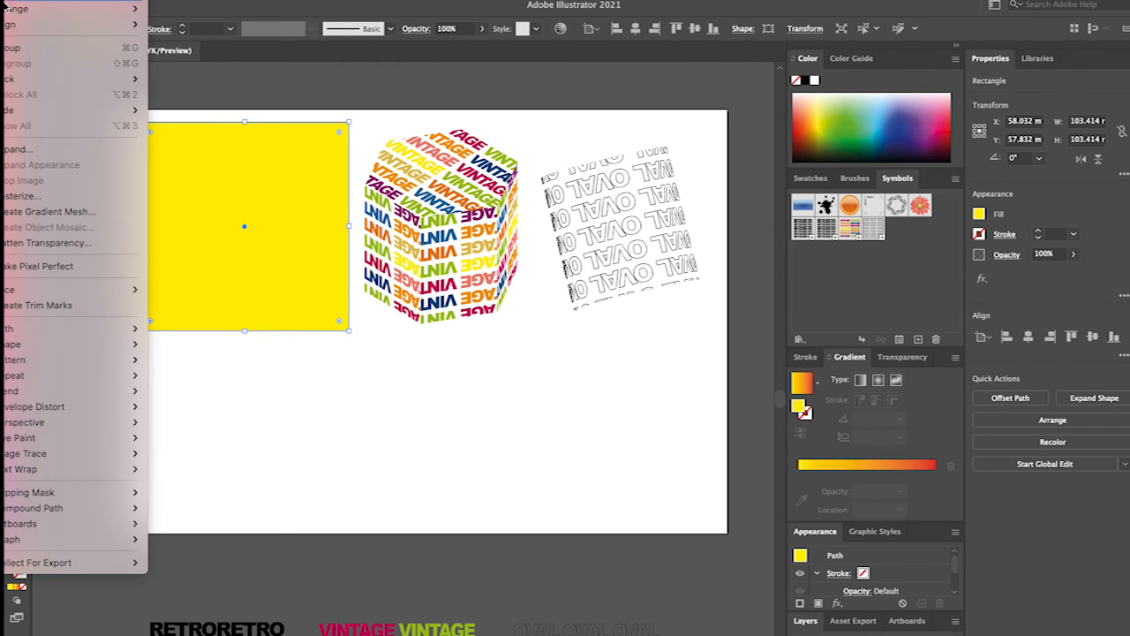
pyautogui.moveTo(124, 9)
pyautogui.click(205, 57)
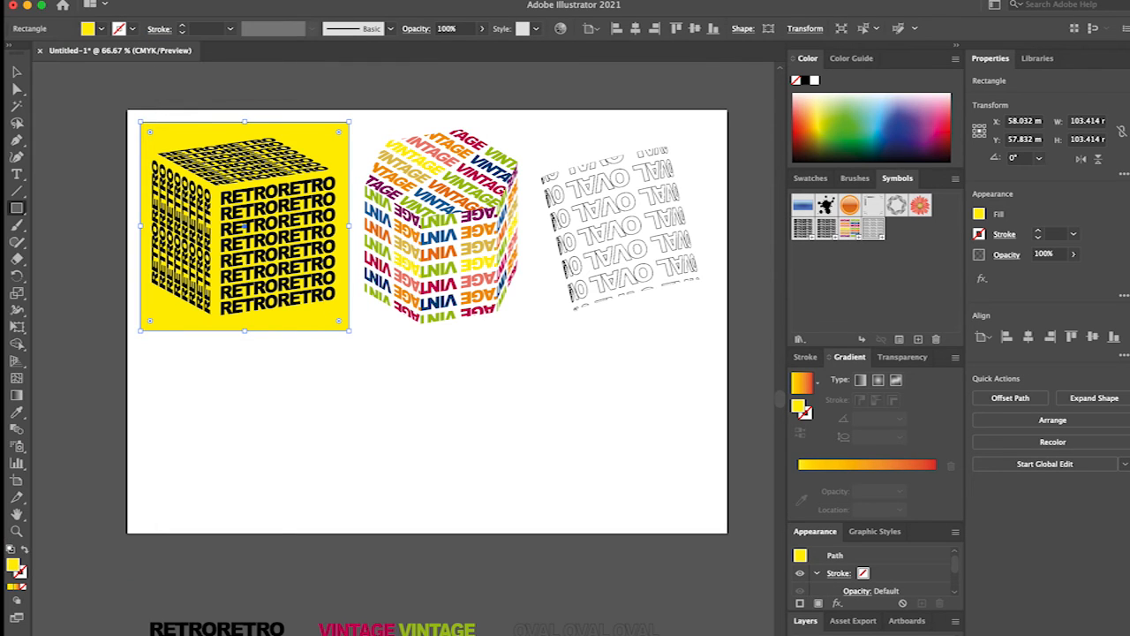
pyautogui.click(17, 71)
pyautogui.click(426, 322)
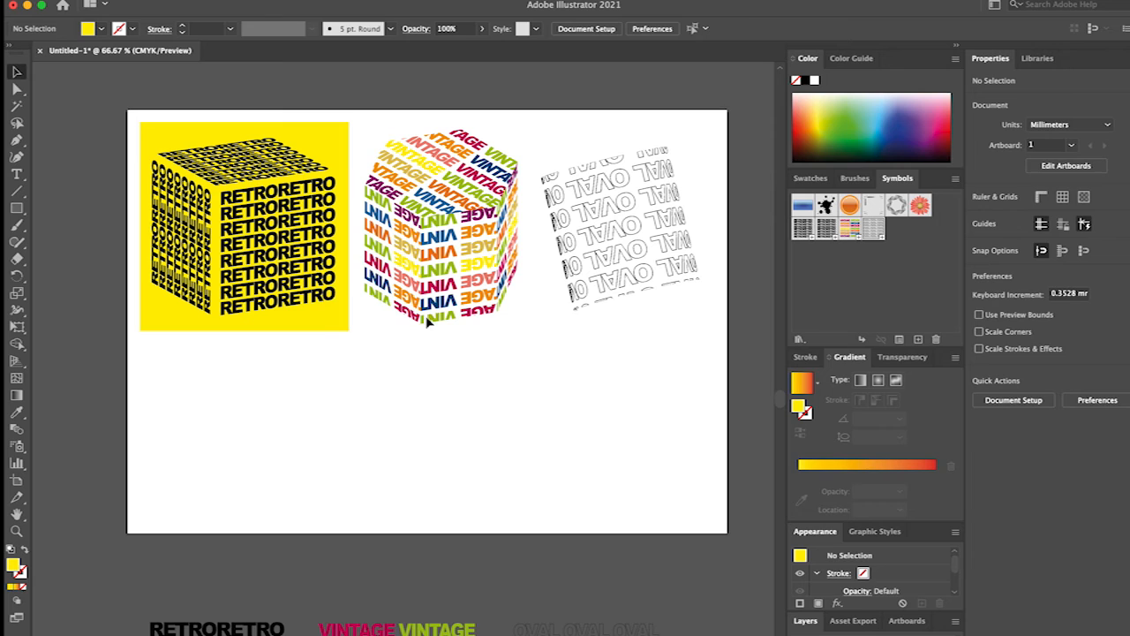
# Duplicate the yellow square, place the copy beside the first over the VINTAGE prism, and send it to the back.
pyautogui.click(319, 323)
pyautogui.hotkey('ctrl', 'c')
pyautogui.hotkey('ctrl', 'v')
pyautogui.moveTo(422, 349); pyautogui.dragTo(475, 180)
pyautogui.click(11, 1)
pyautogui.moveTo(53, 8)
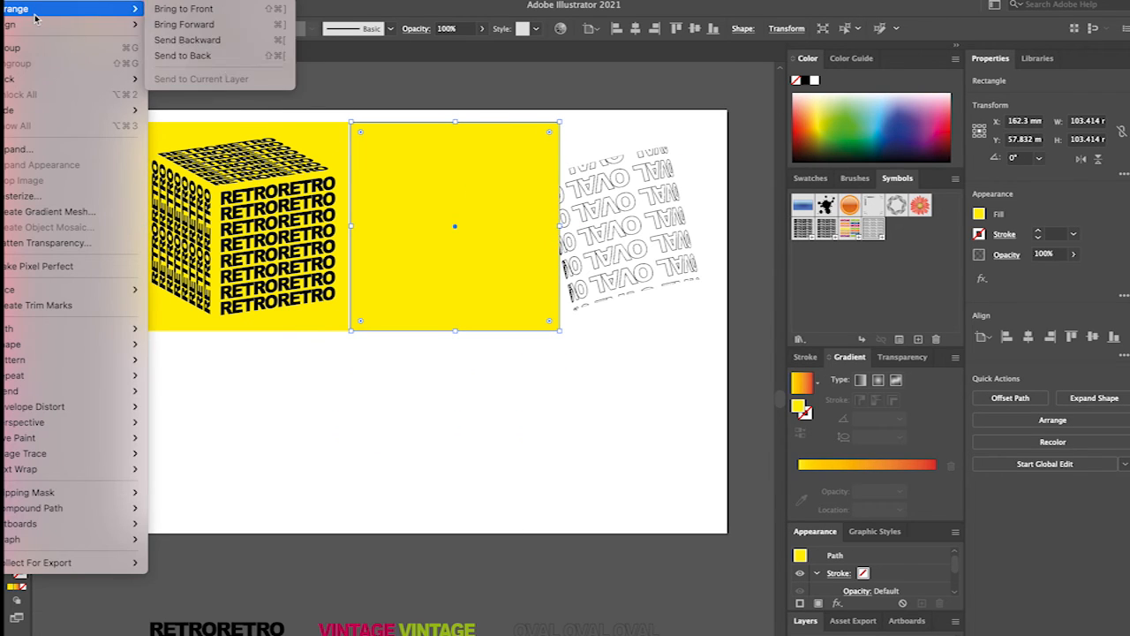
pyautogui.click(221, 53)
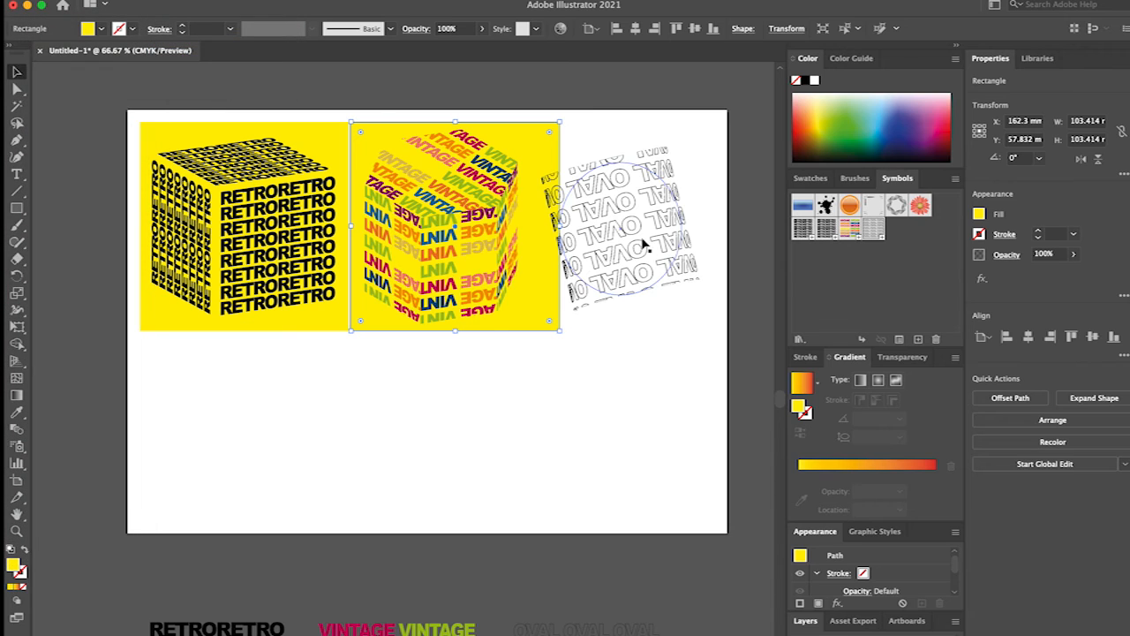
# Move the OVAL shape to the artboard's empty lower half and center the VINTAGE prism on its yellow square.
pyautogui.moveTo(644, 240); pyautogui.dragTo(457, 439)
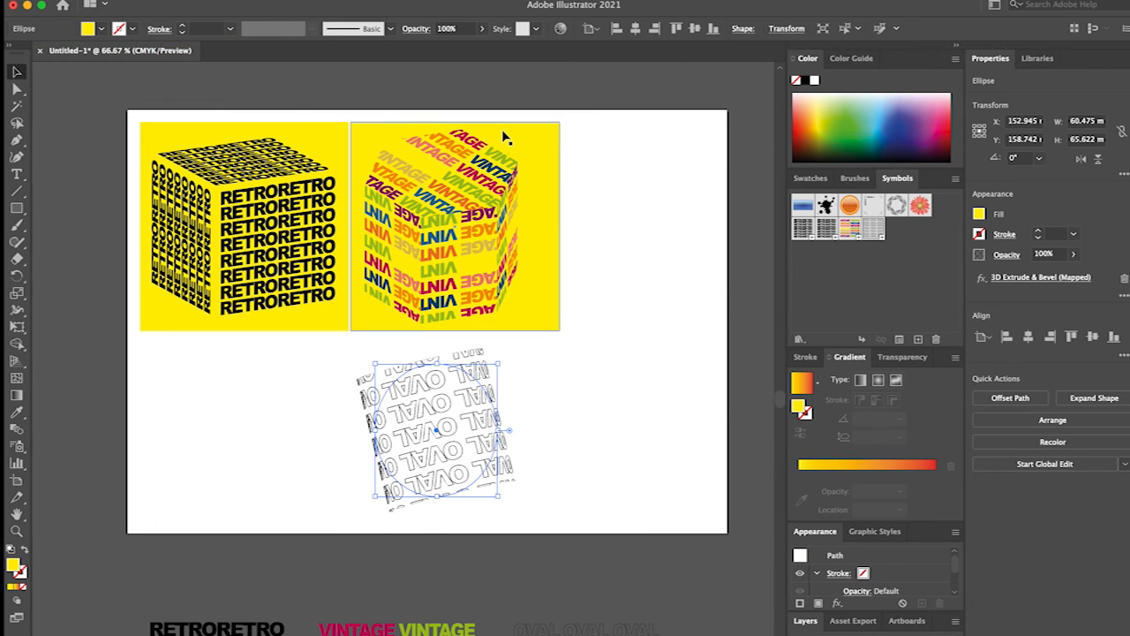
pyautogui.click(545, 134)
pyautogui.moveTo(423, 225); pyautogui.dragTo(435, 221)
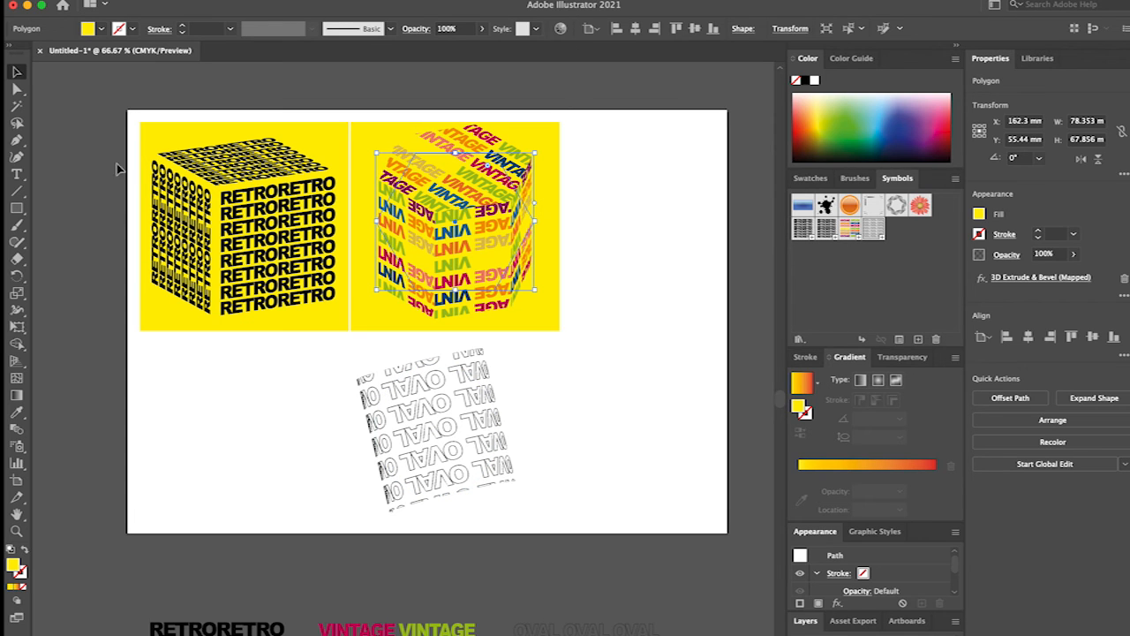
# Shift both yellow squares together with their shapes left to align with the artboard's left edge.
pyautogui.moveTo(649, 260); pyautogui.dragTo(177, 235)
pyautogui.moveTo(277, 229); pyautogui.dragTo(264, 232)
pyautogui.click(250, 398)
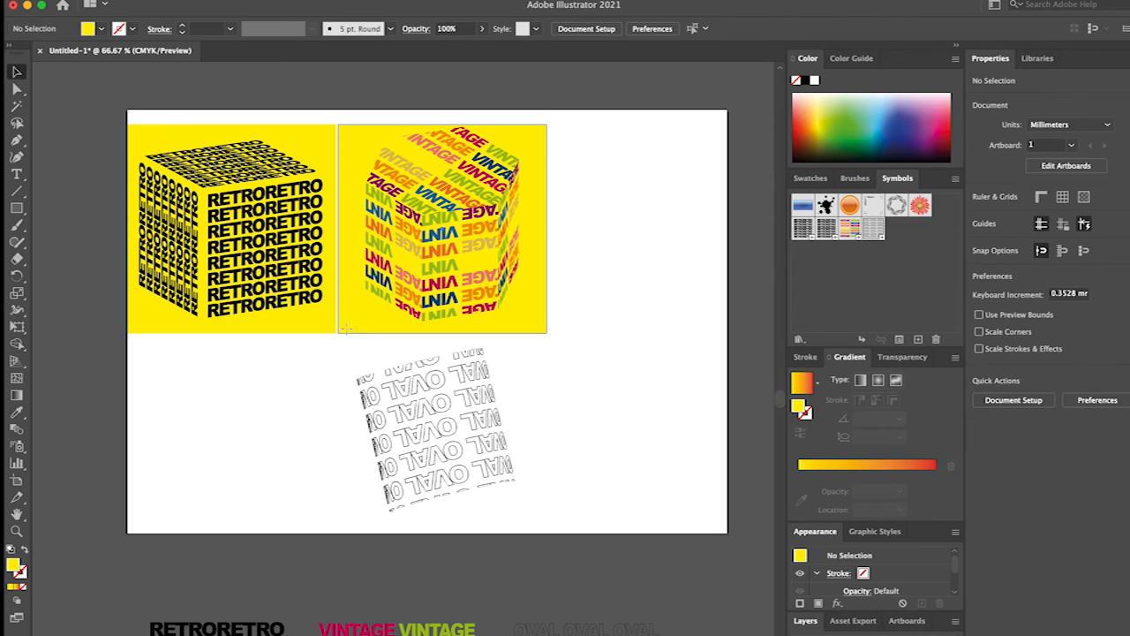
# Copy the second yellow square to its right and place the OVAL shape on the copy, arranged in front.
pyautogui.click(343, 325)
pyautogui.moveTo(430, 219); pyautogui.dragTo(641, 219)
pyautogui.moveTo(450, 422); pyautogui.dragTo(658, 228)
pyautogui.click(8, 2)
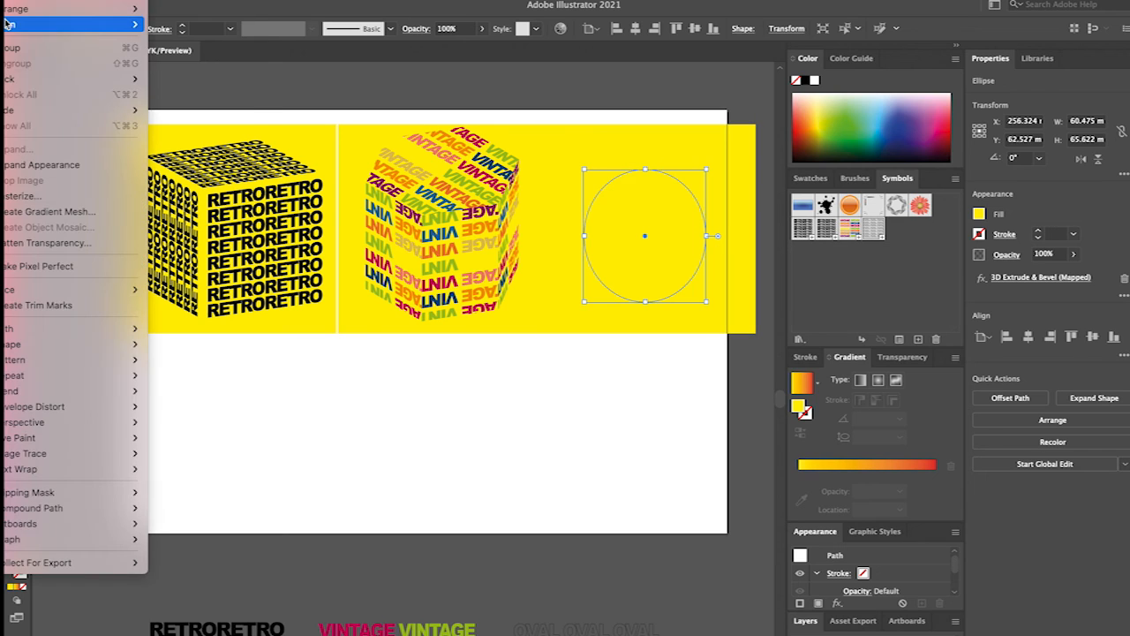
pyautogui.moveTo(109, 11)
pyautogui.click(197, 14)
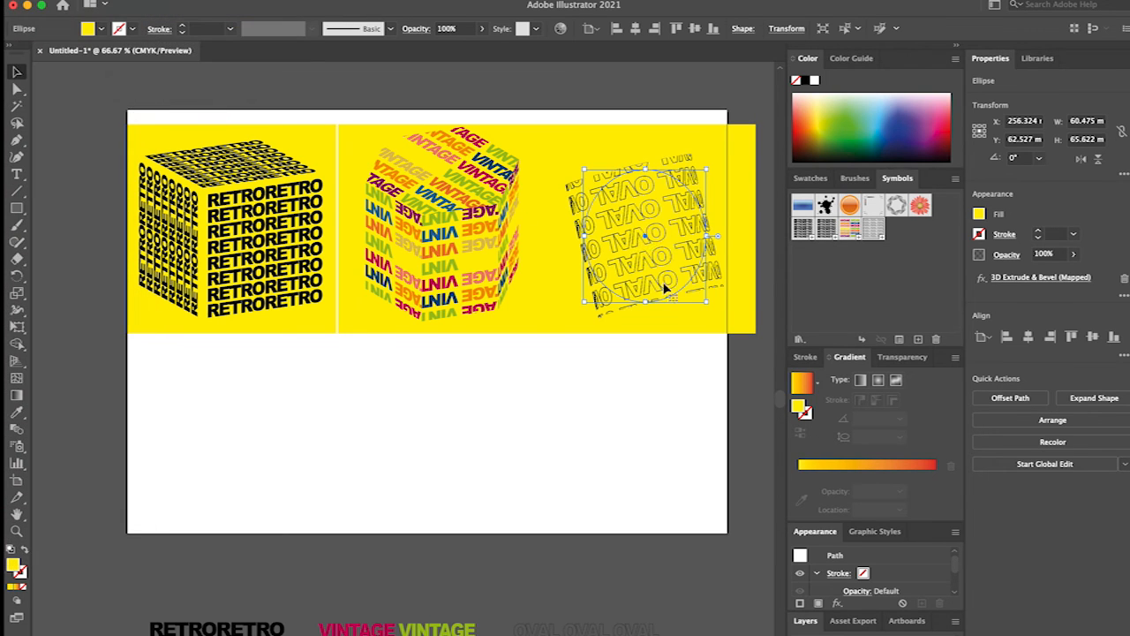
# Fine-tune the OVAL shape and the third yellow square, leaving a thin gap between the second and third squares.
pyautogui.click(628, 432)
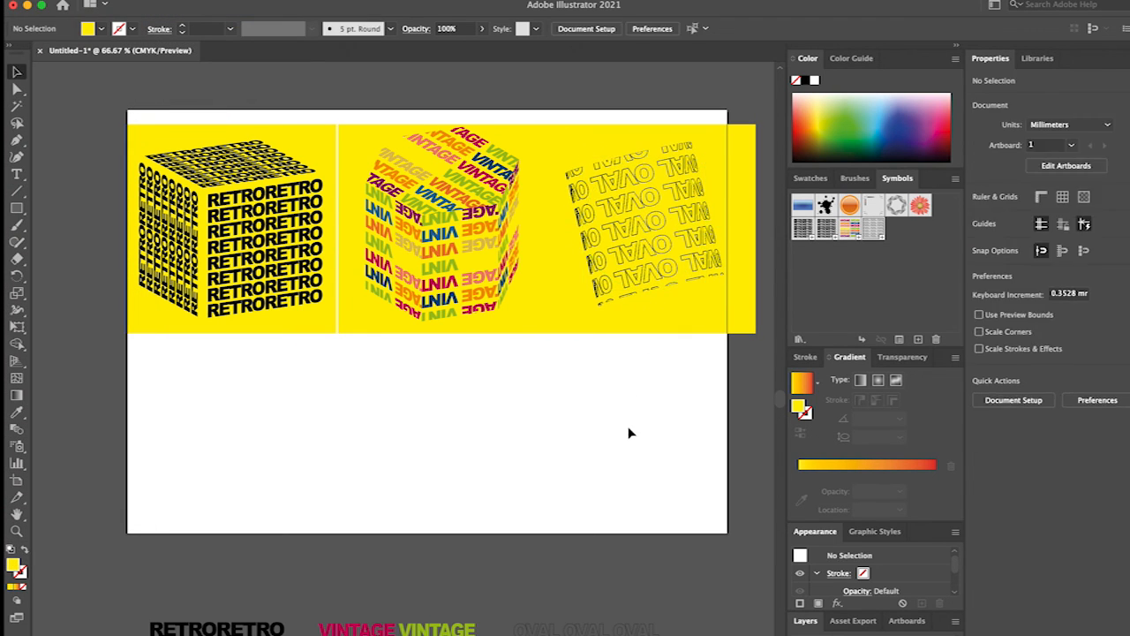
pyautogui.moveTo(671, 298); pyautogui.dragTo(673, 297)
pyautogui.click(643, 420)
# Move all three yellow squares with their shapes to the artboard's vertical middle and nudge the OVAL shape left.
pyautogui.moveTo(643, 423)
pyautogui.mouseDown()
pyautogui.moveTo(227, 327)
pyautogui.moveTo(187, 196)
pyautogui.mouseUp()
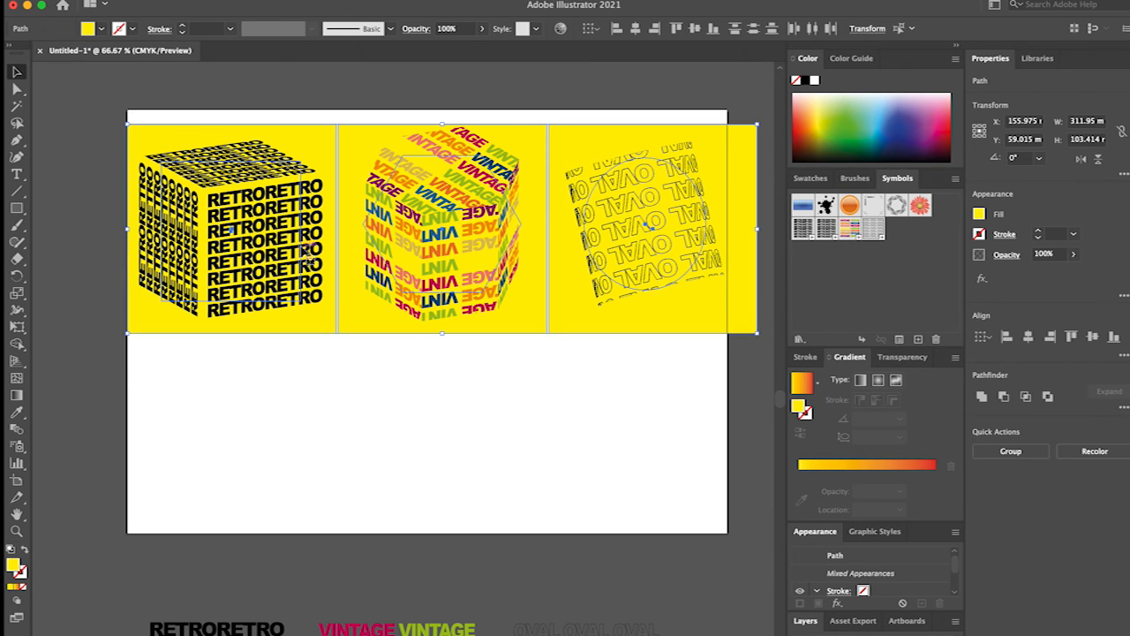
pyautogui.moveTo(300, 249)
pyautogui.mouseDown()
pyautogui.moveTo(297, 357)
pyautogui.moveTo(296, 347)
pyautogui.mouseUp()
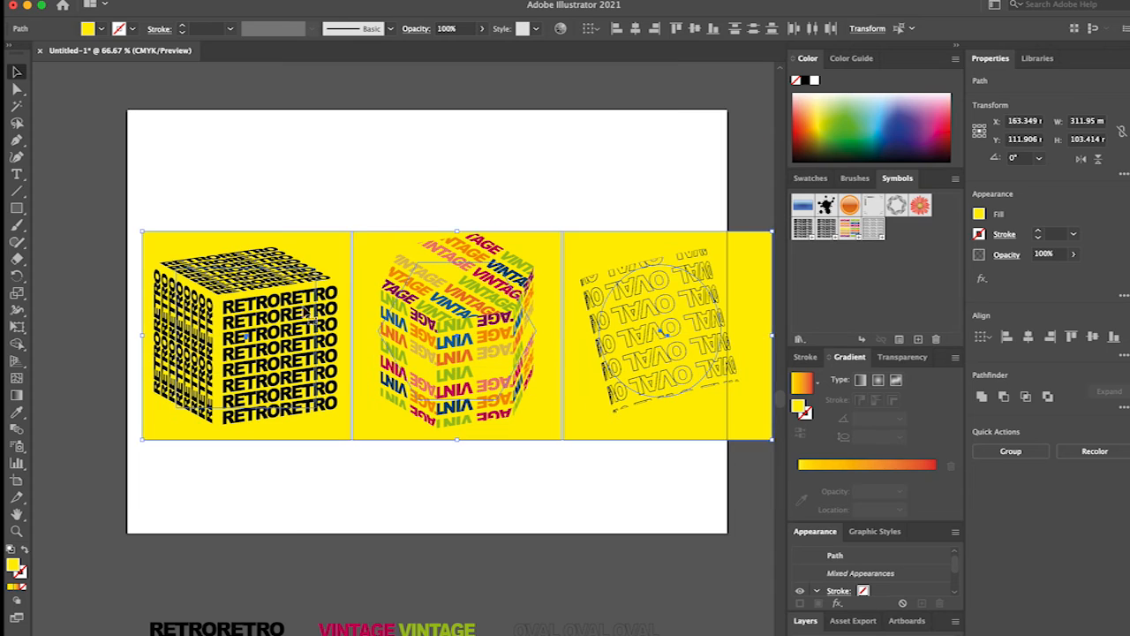
pyautogui.click(373, 189)
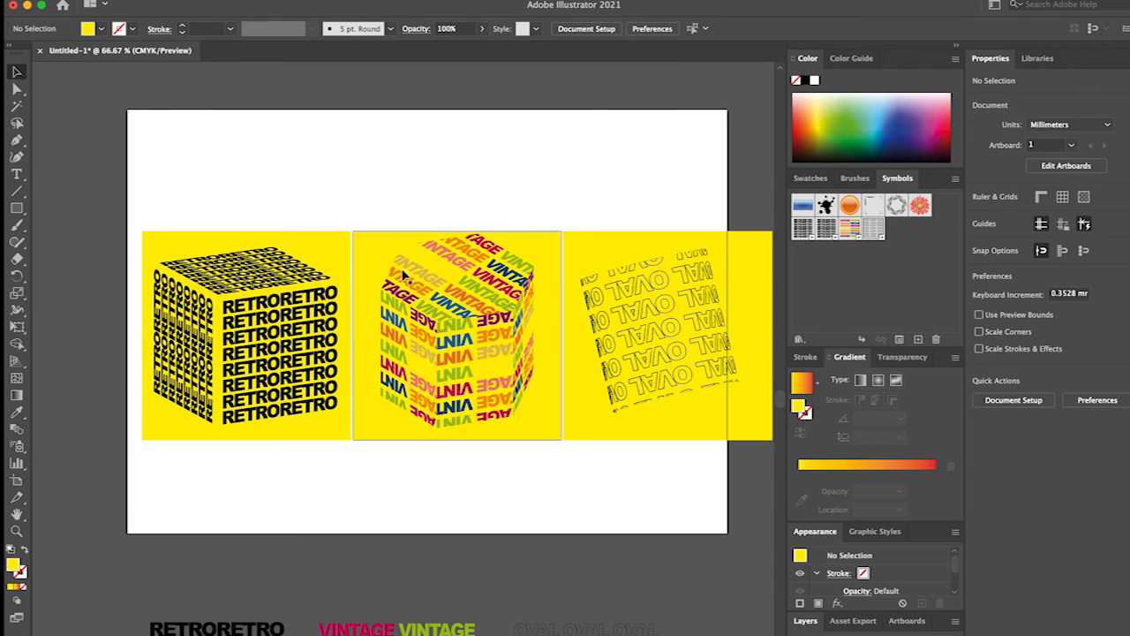
pyautogui.click(589, 295)
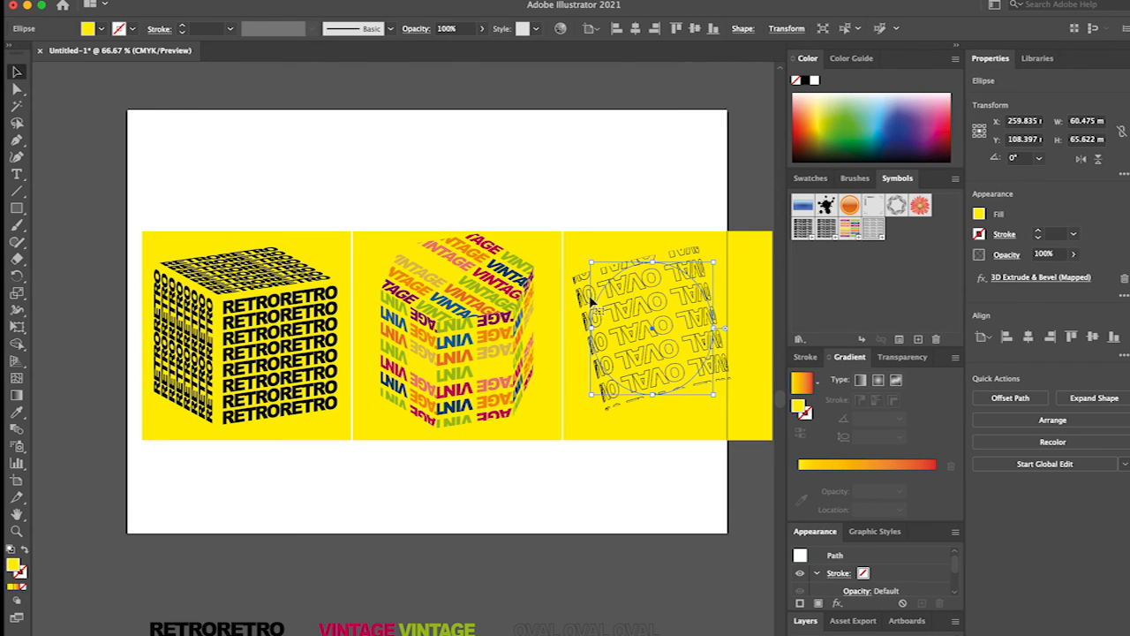